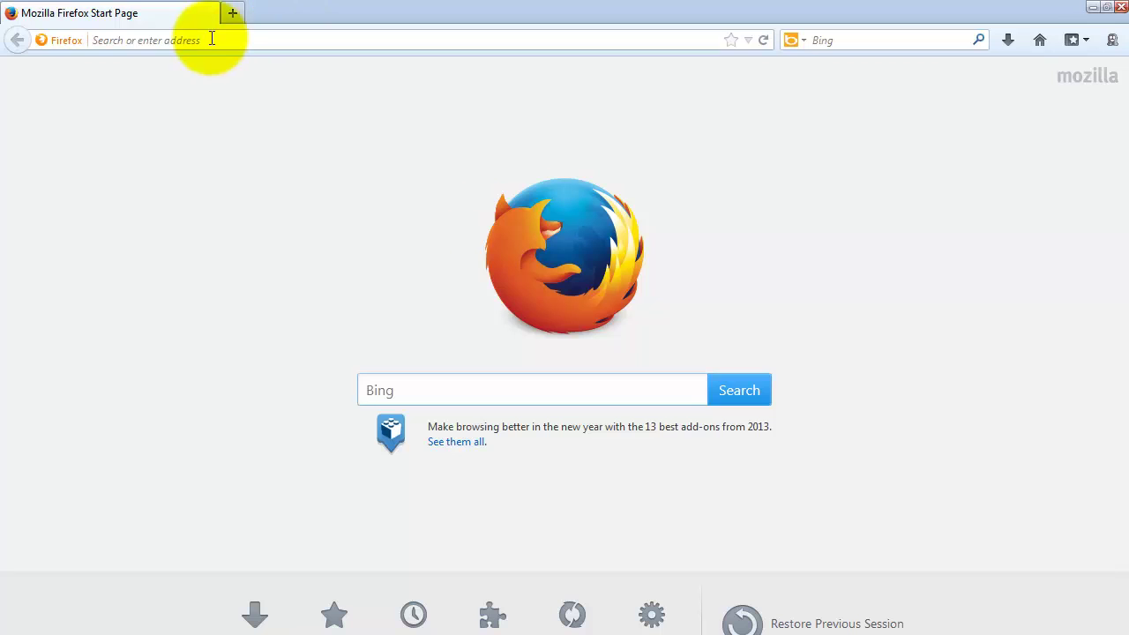
# Load 172.22.11.2/files by pasting the device IP into the address bar and appending /files
pyautogui.click(213, 40)
pyautogui.write('172.22.11.2')
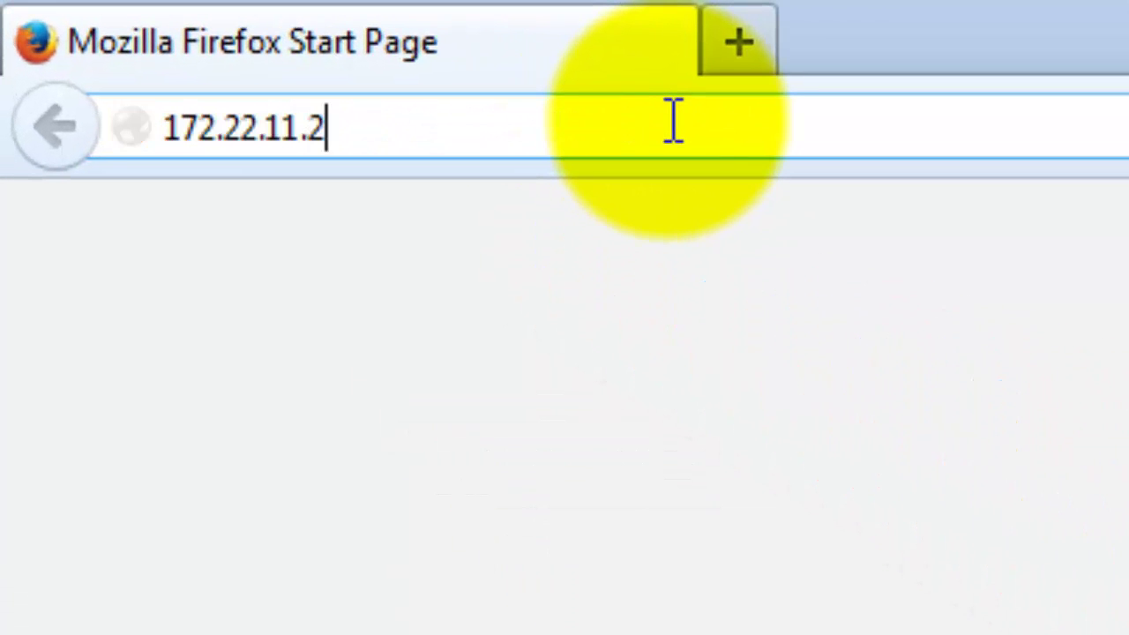
pyautogui.write('/files')
pyautogui.press('Return')
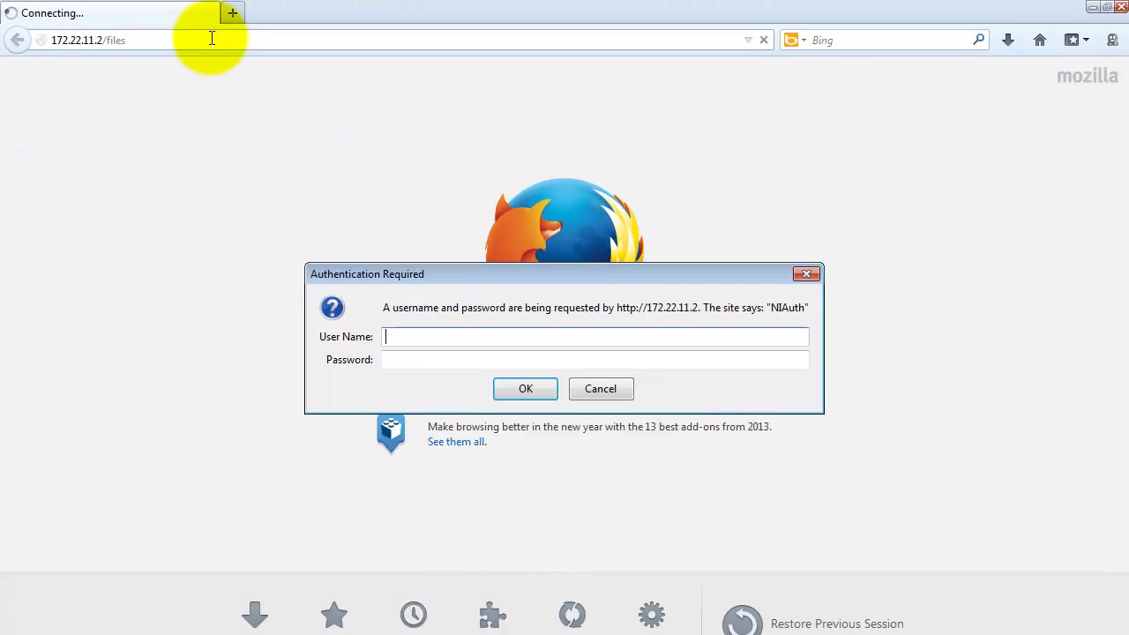
# Log in to the Authentication Required prompt with the admin user name and its password
pyautogui.write('admin')
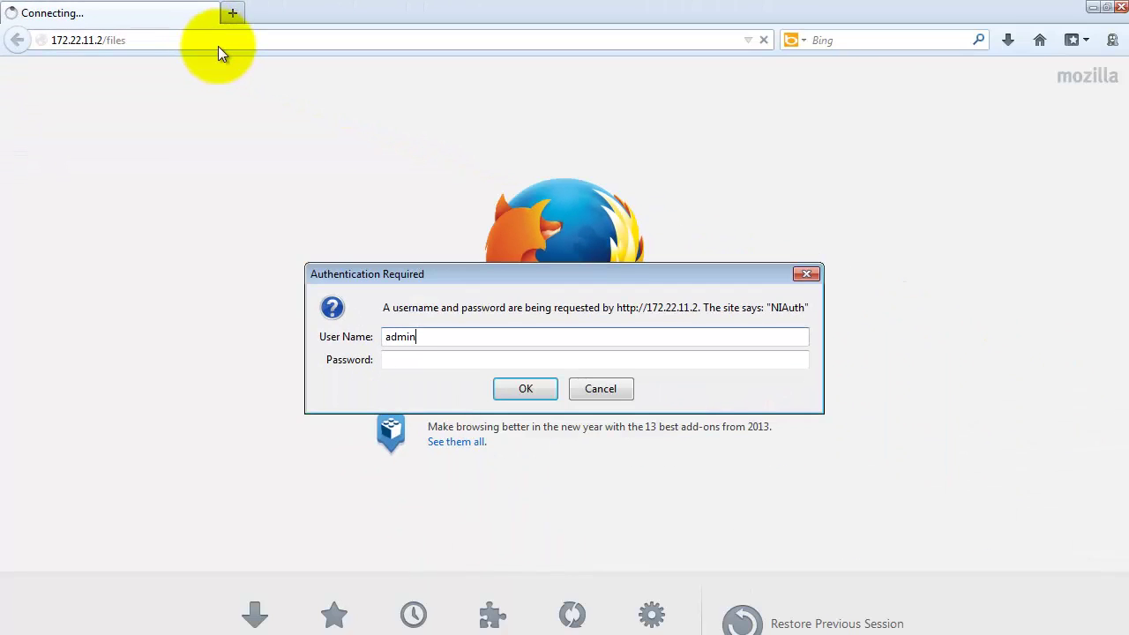
pyautogui.click(525, 360)
pyautogui.write('ad')
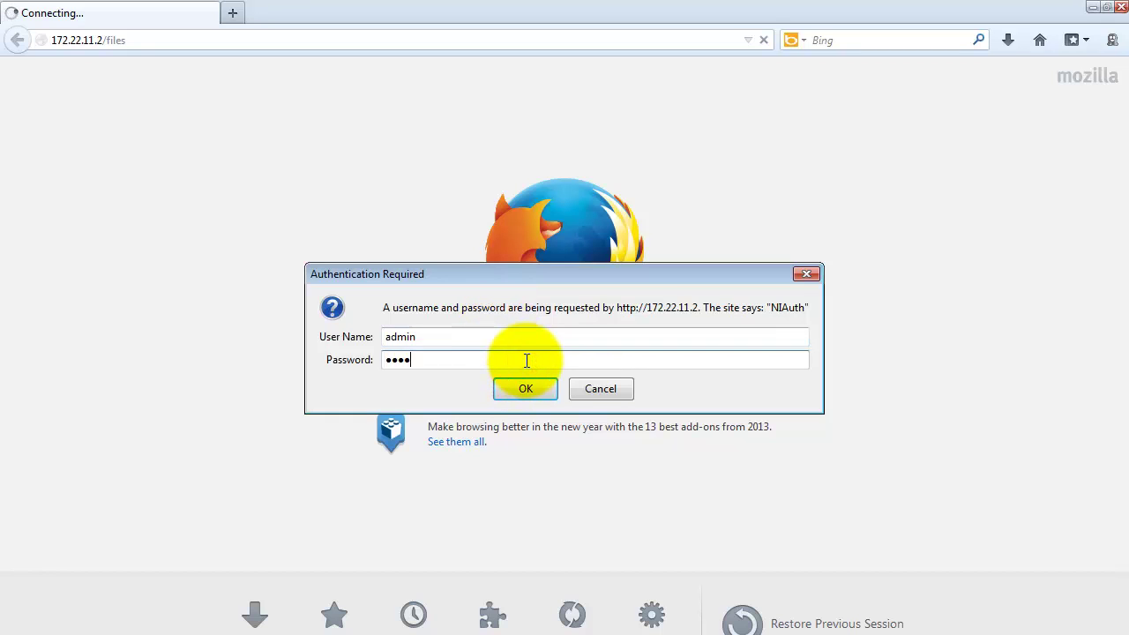
pyautogui.click(533, 386)
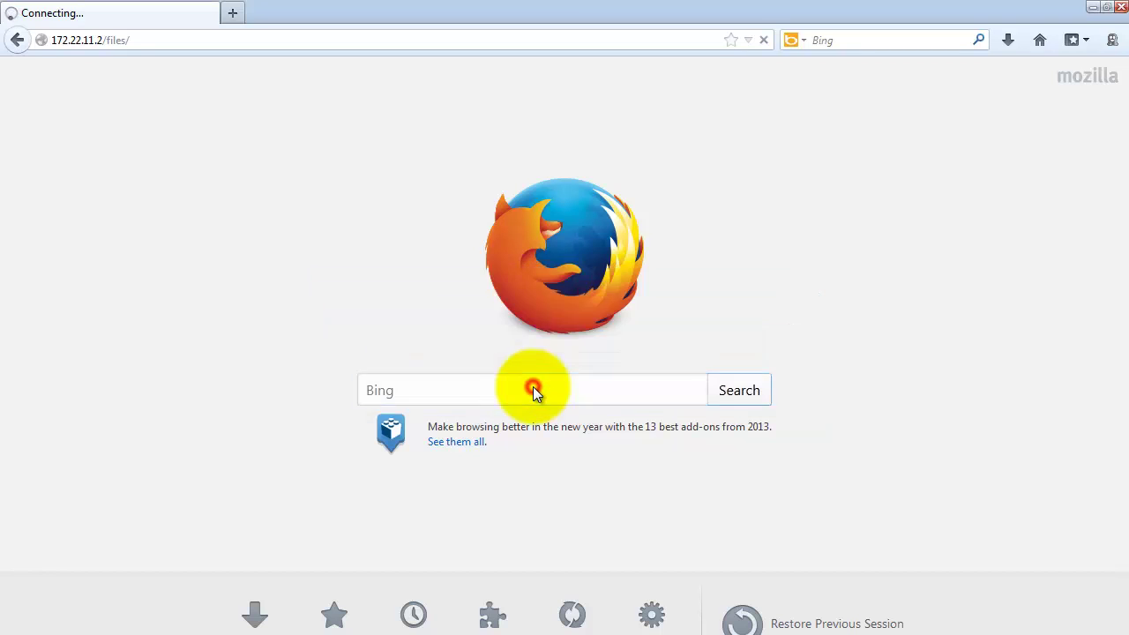
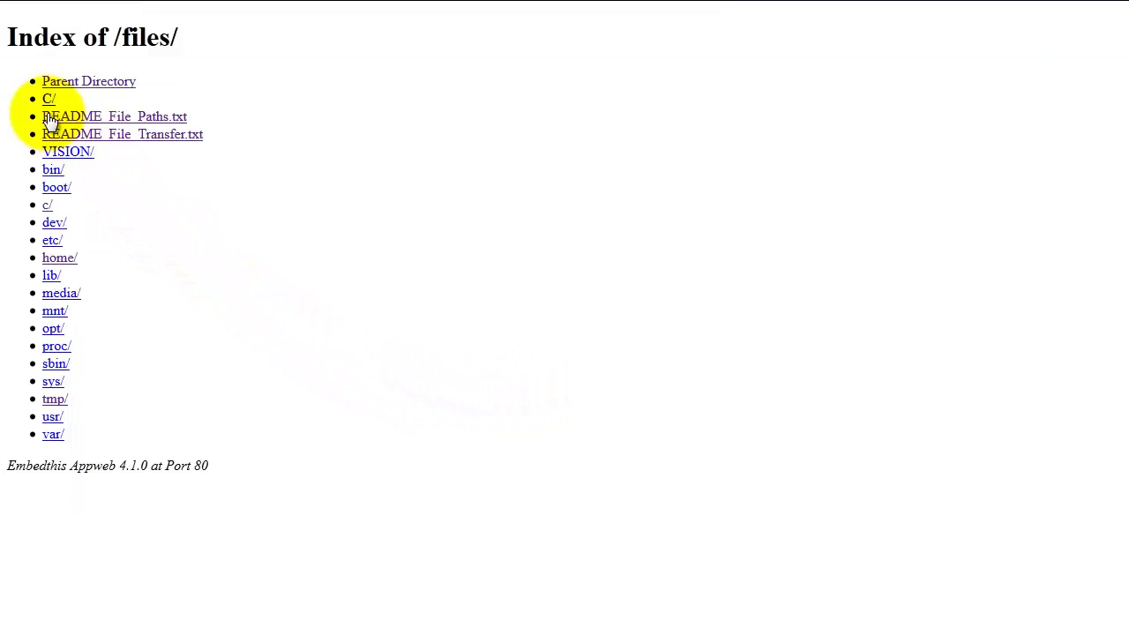
# Browse the myRIO's C/ni-rt/startup folder, then return to the top-level files listing
pyautogui.click(48, 100)
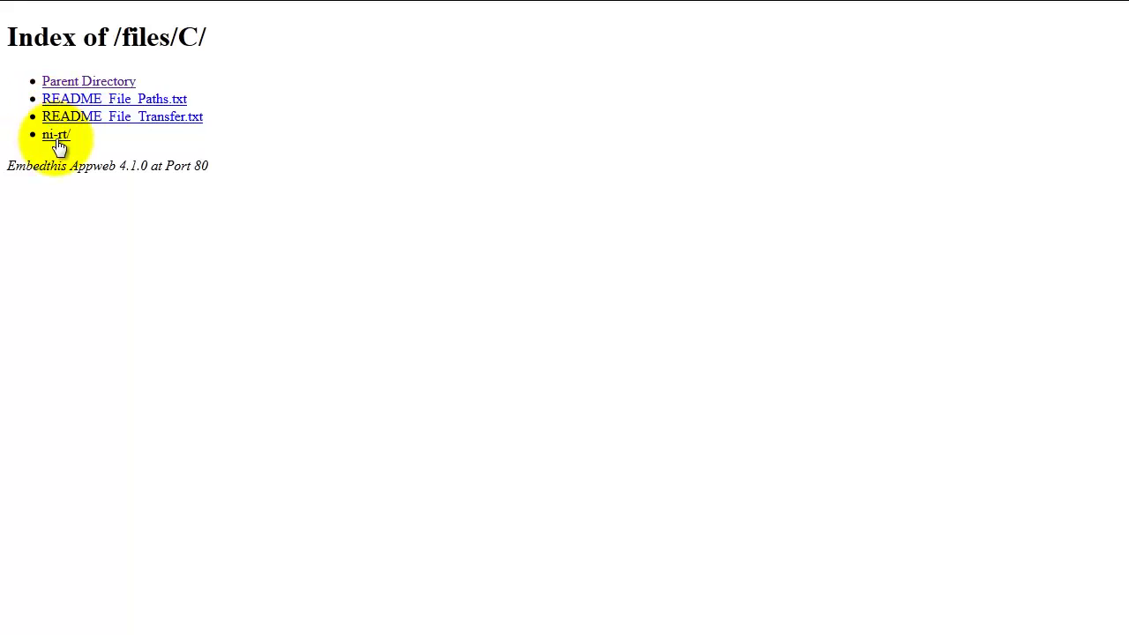
pyautogui.click(56, 134)
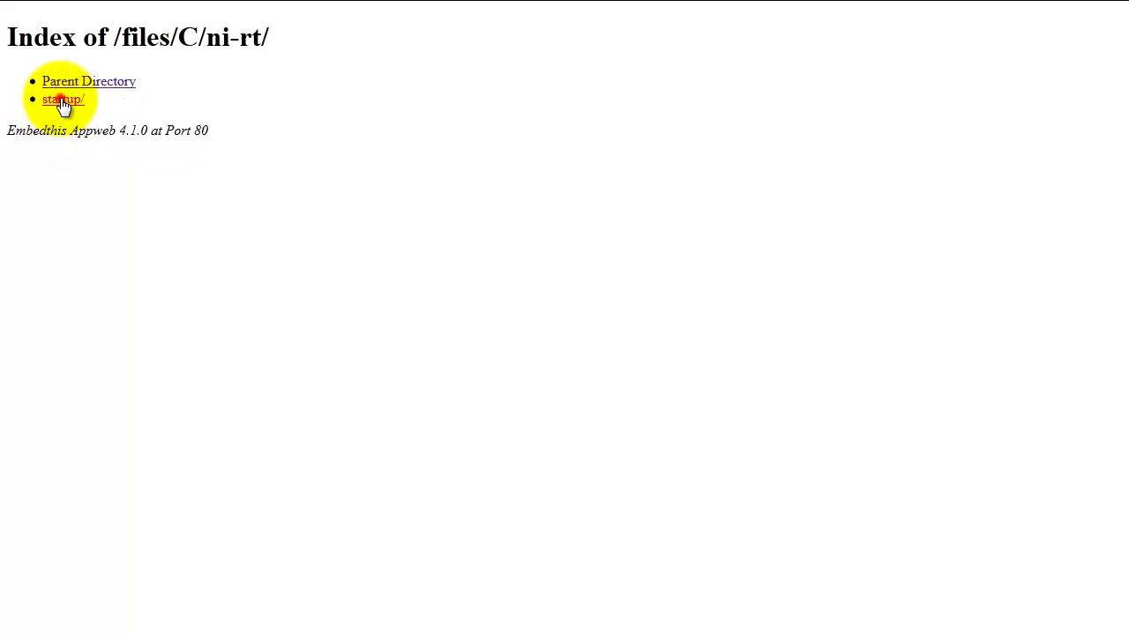
pyautogui.click(62, 105)
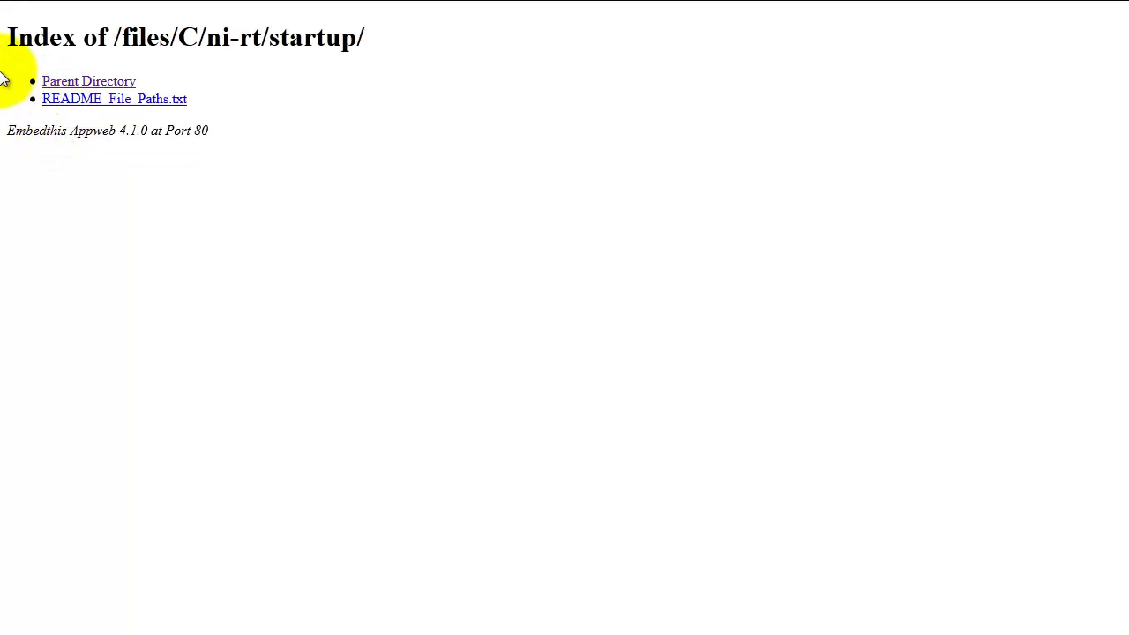
pyautogui.click(63, 81)
pyautogui.click(62, 81)
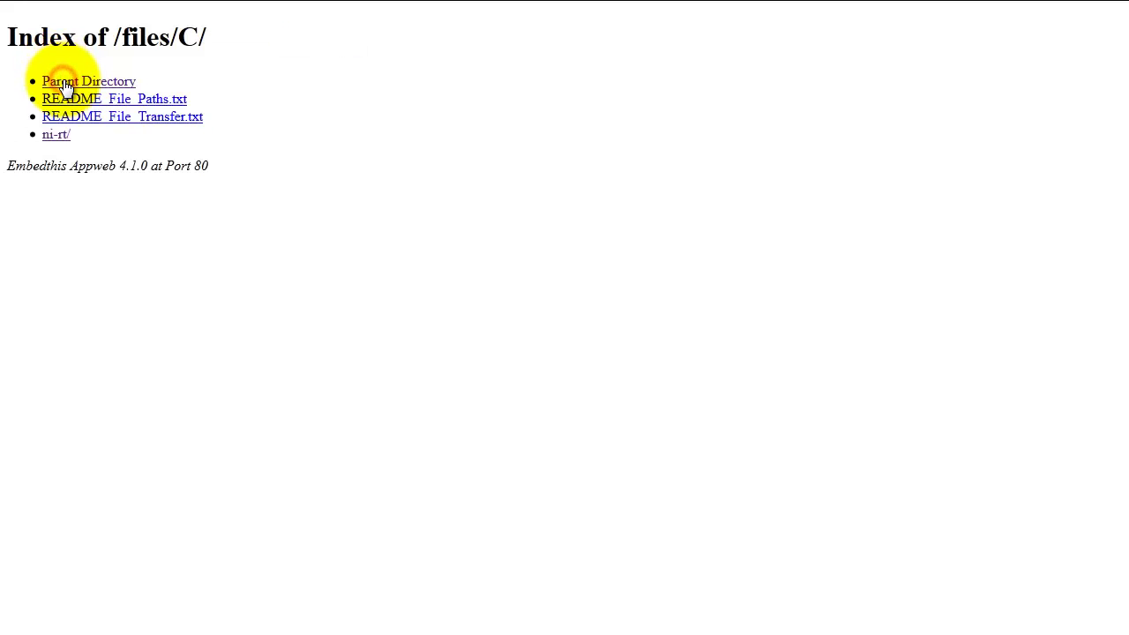
pyautogui.click(62, 81)
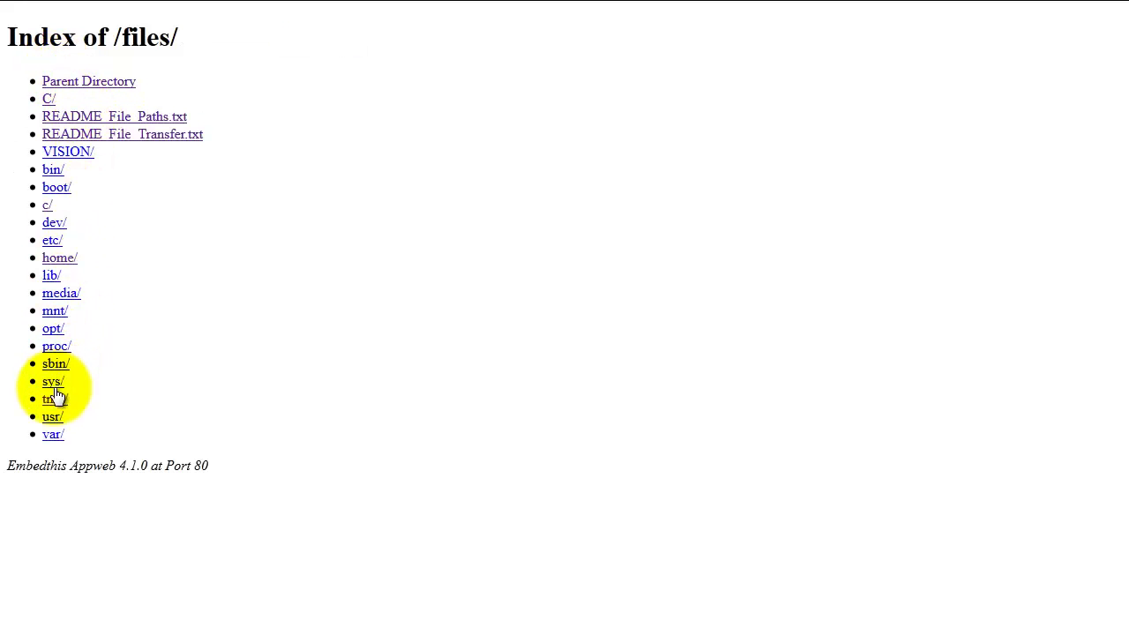
# Look inside the tmp folder, then read README_File_Paths.txt and go back to the listing
pyautogui.click(53, 398)
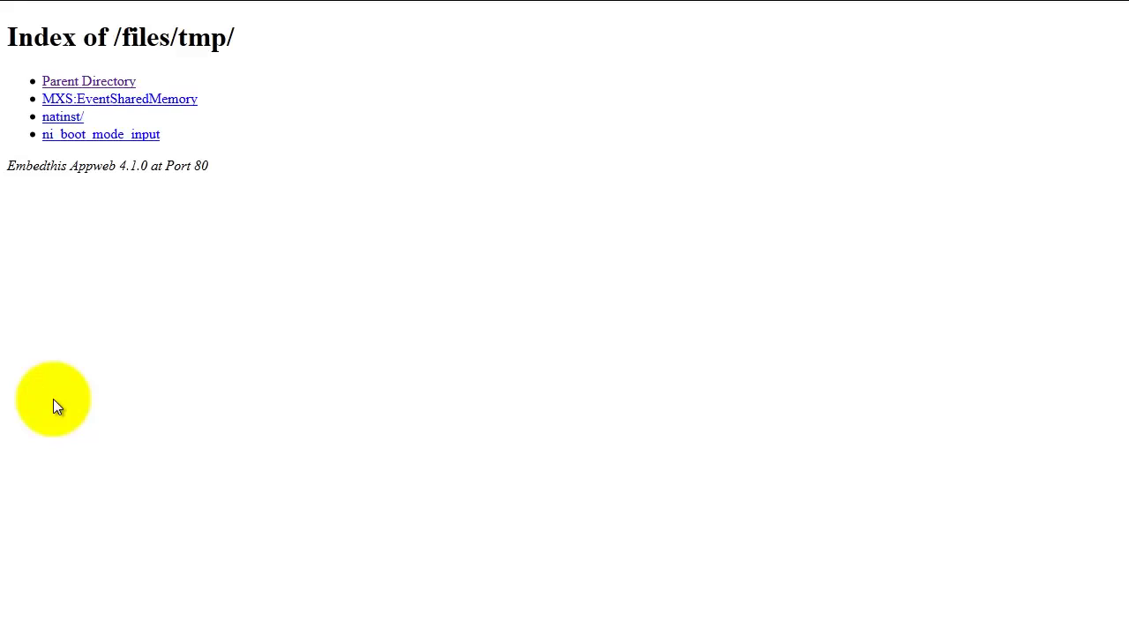
pyautogui.click(69, 84)
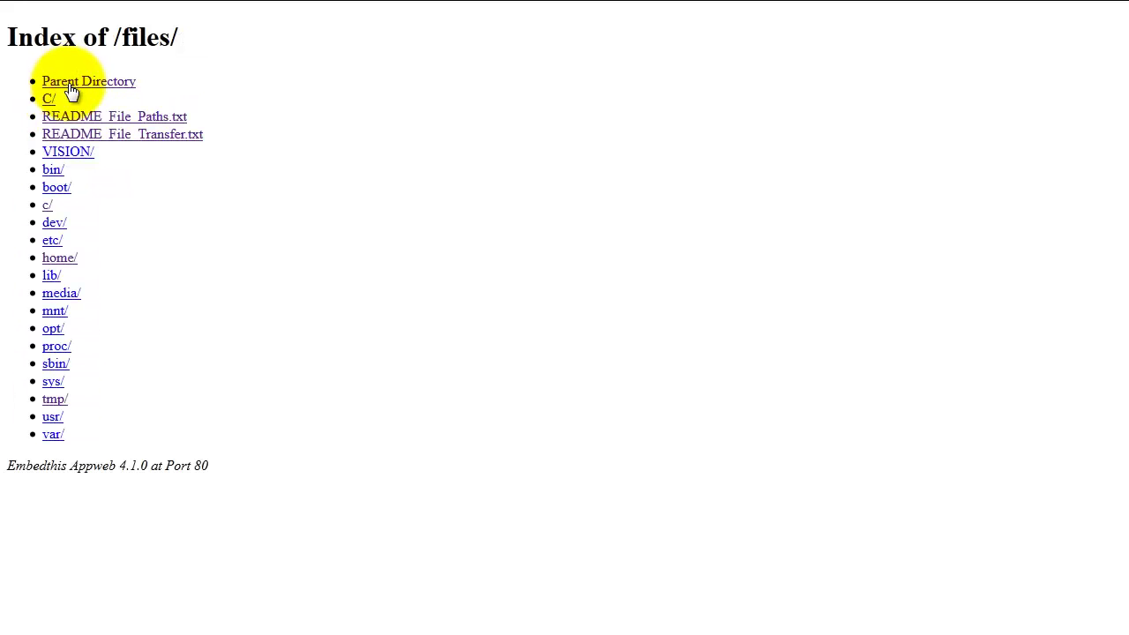
pyautogui.click(155, 120)
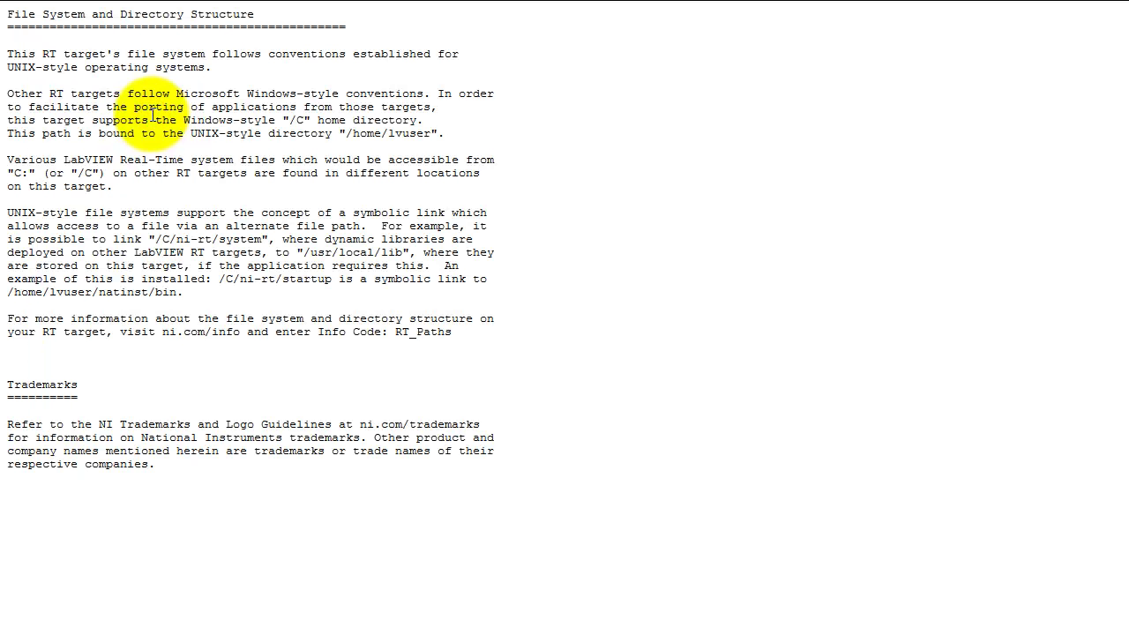
pyautogui.moveTo(3, 10)
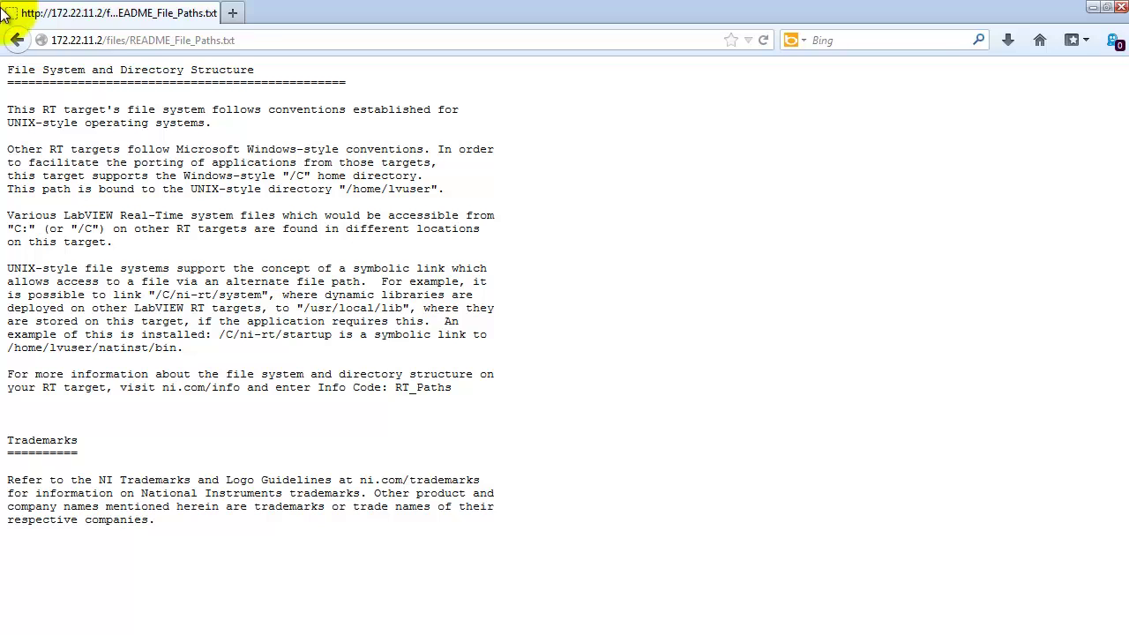
pyautogui.click(17, 40)
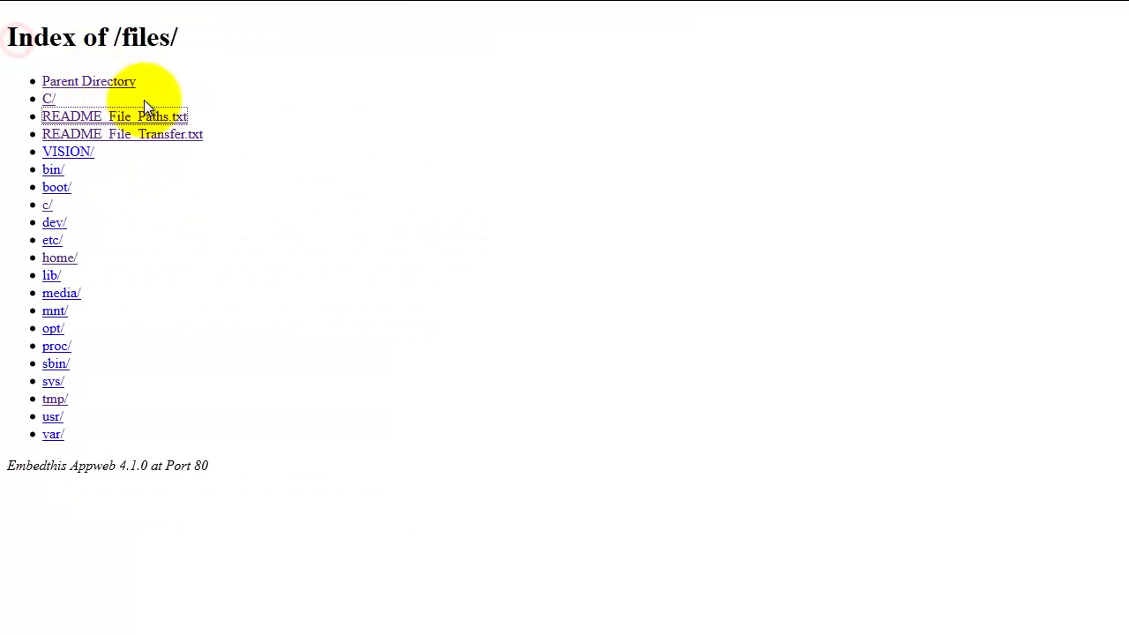
# Refresh the files listing after inserting the USB drive and open its u/ folder
pyautogui.rightClick(150, 141)
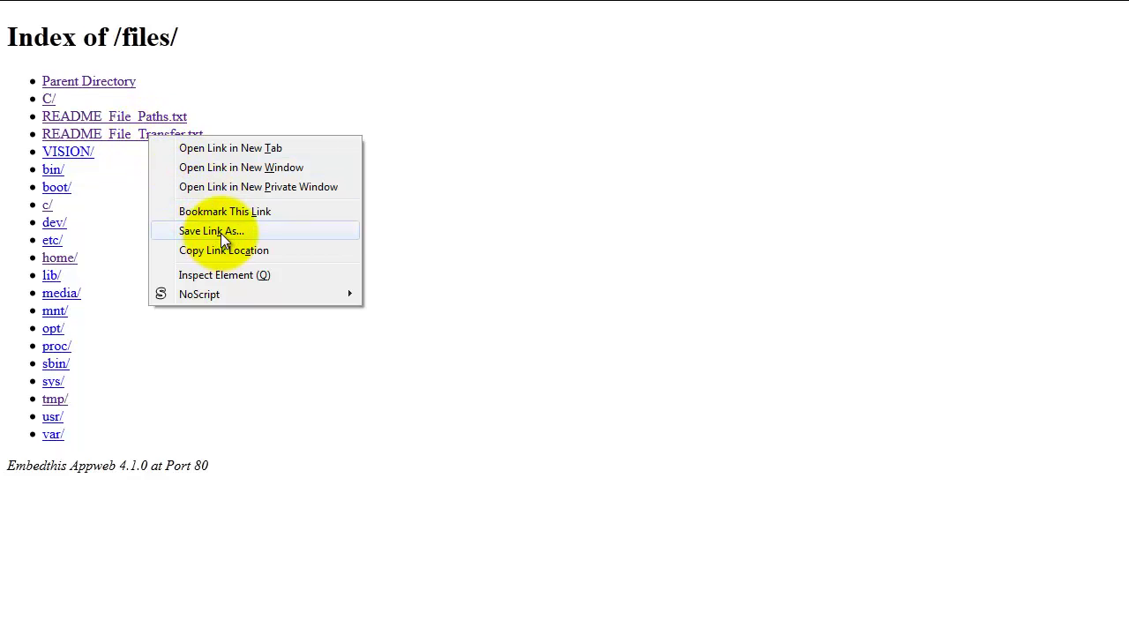
pyautogui.click(267, 408)
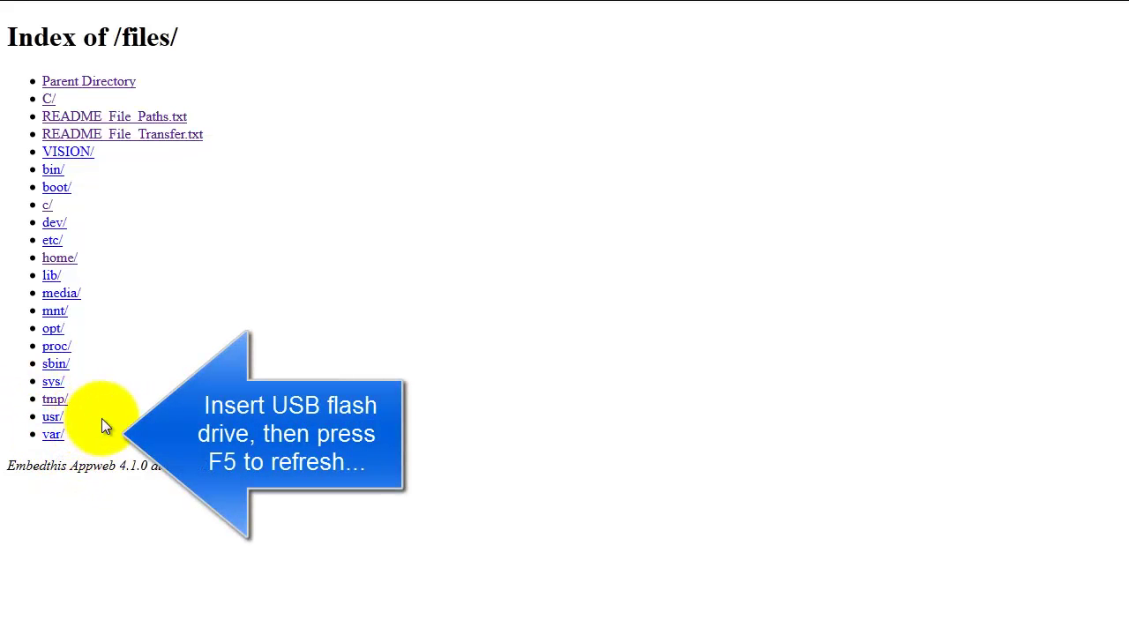
pyautogui.press('F5')
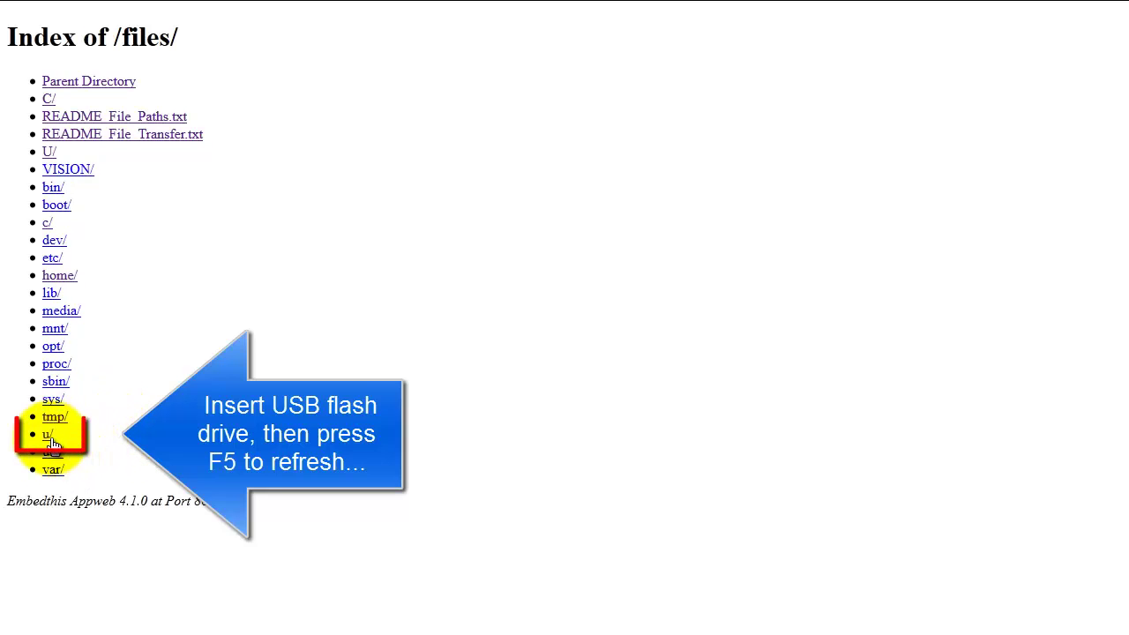
pyautogui.click(48, 437)
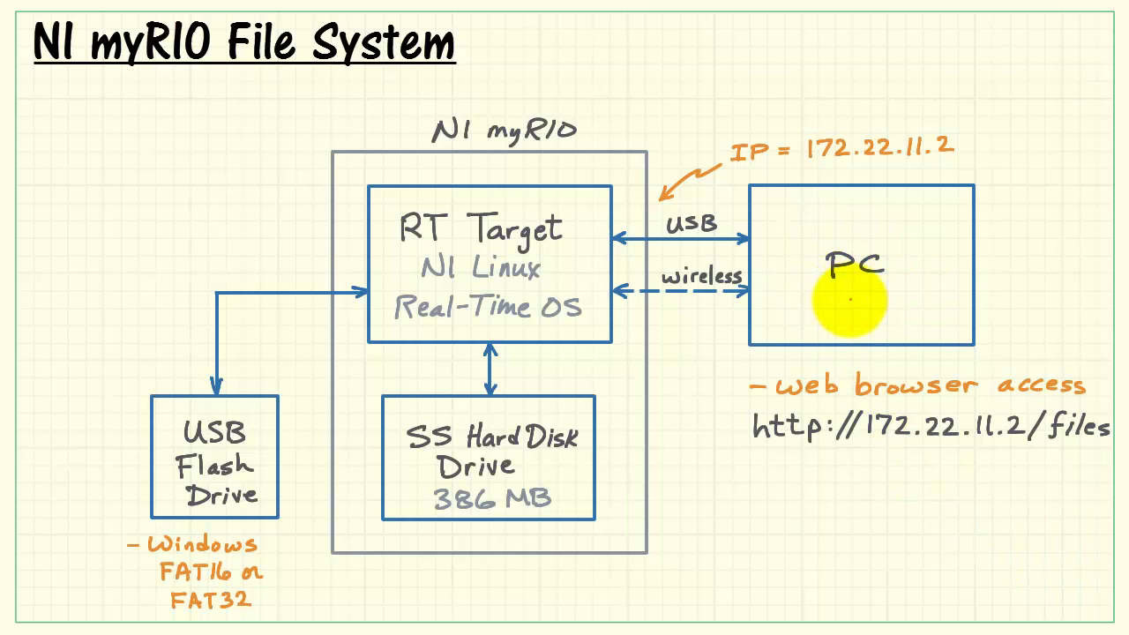
pyautogui.click(490, 369)
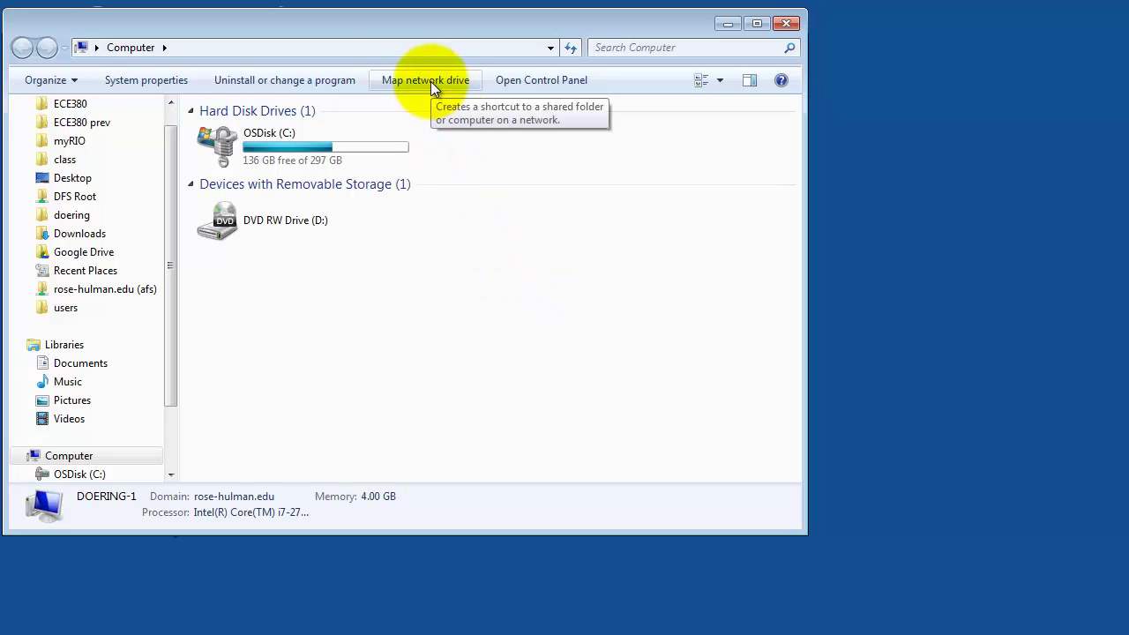
pyautogui.click(430, 81)
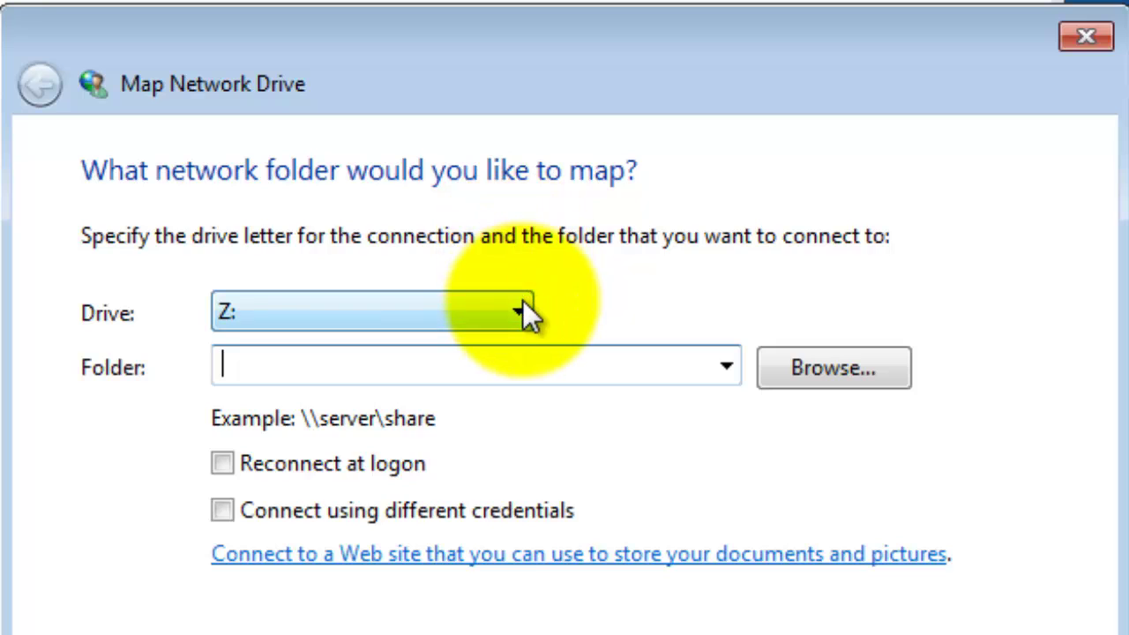
pyautogui.click(520, 304)
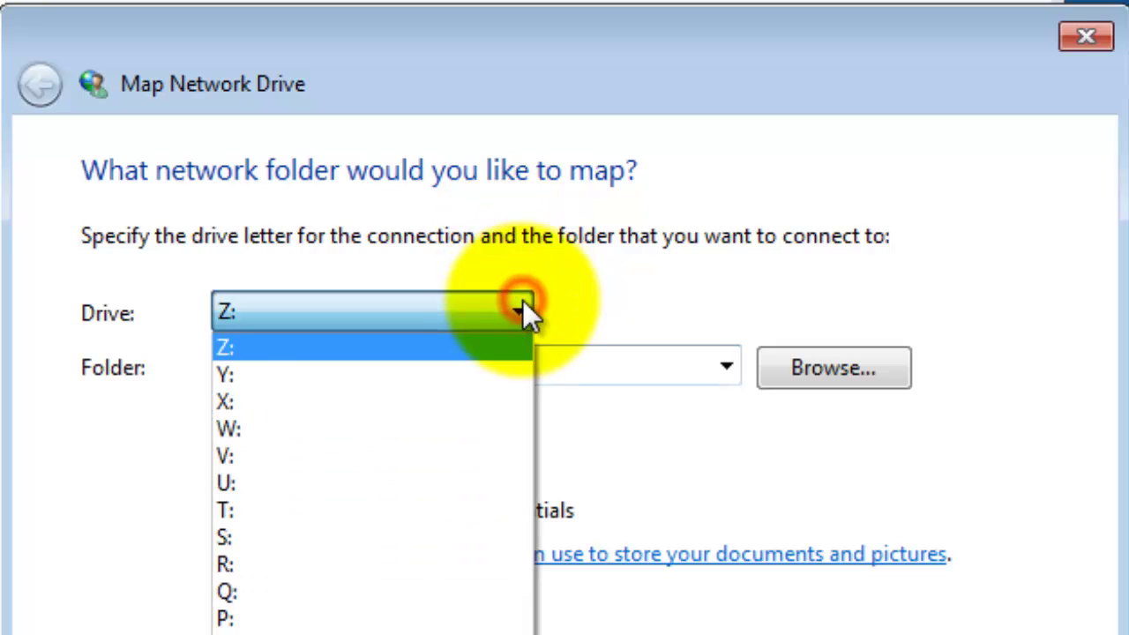
pyautogui.click(347, 566)
pyautogui.click(289, 368)
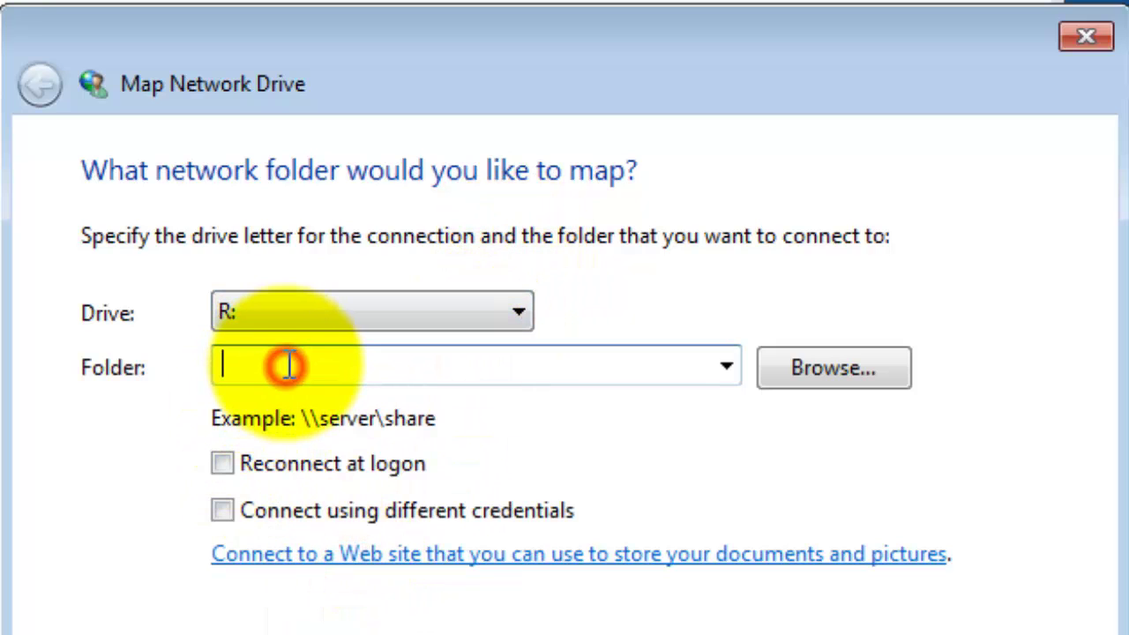
pyautogui.write('http://172.22.11.2')
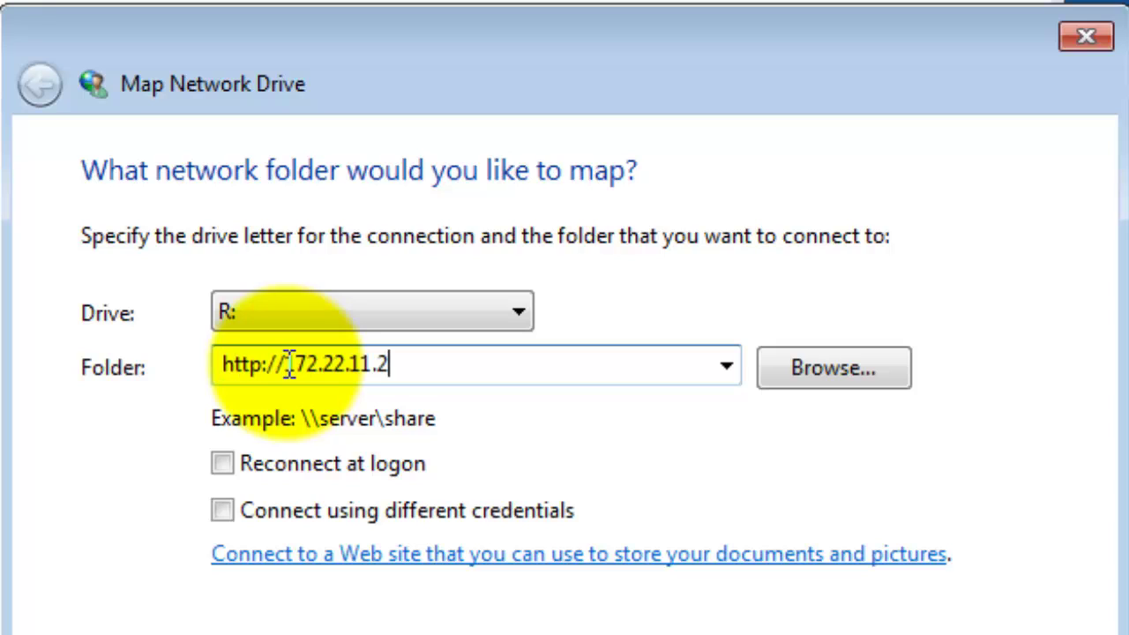
pyautogui.write('/files')
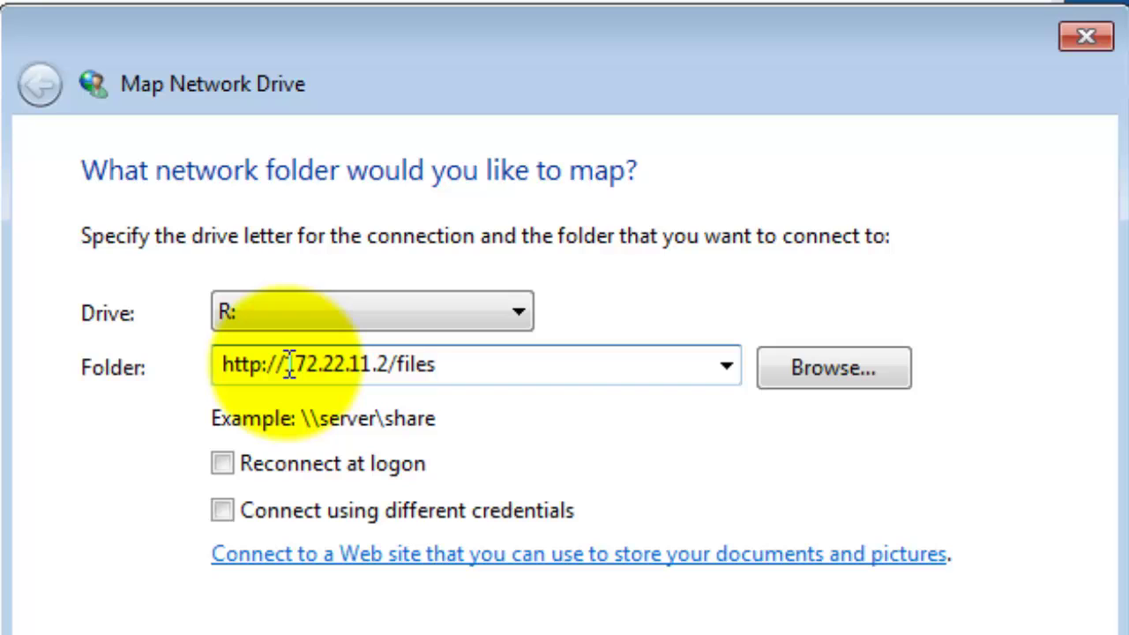
pyautogui.click(221, 512)
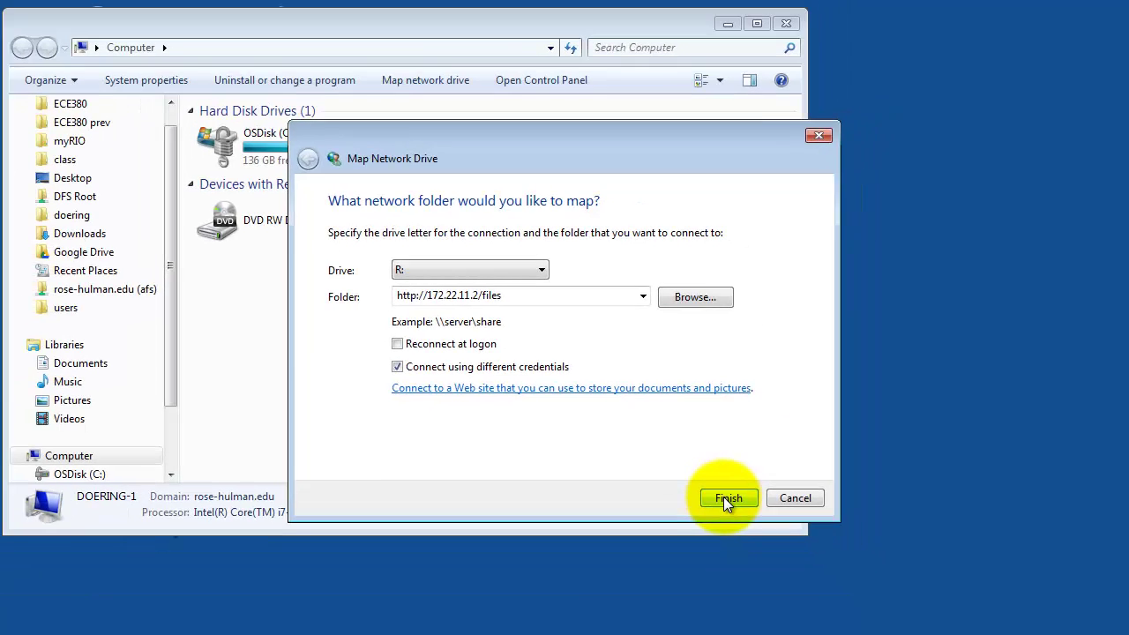
pyautogui.click(723, 498)
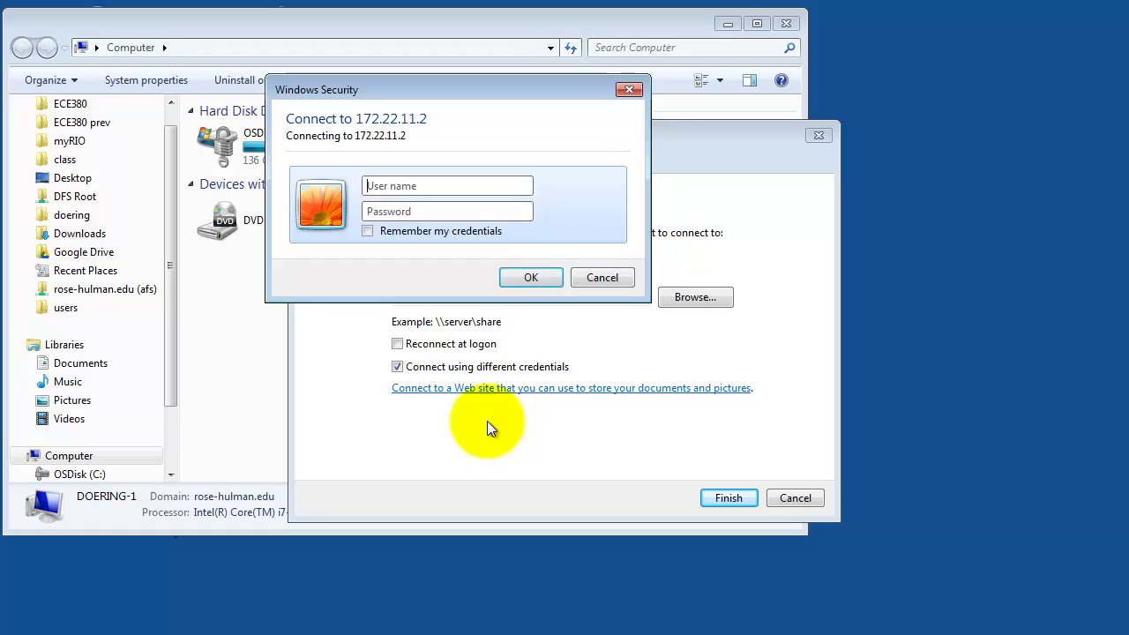
# Sign in to the Windows Security prompt with the myRIO user name and password
pyautogui.write('admin')
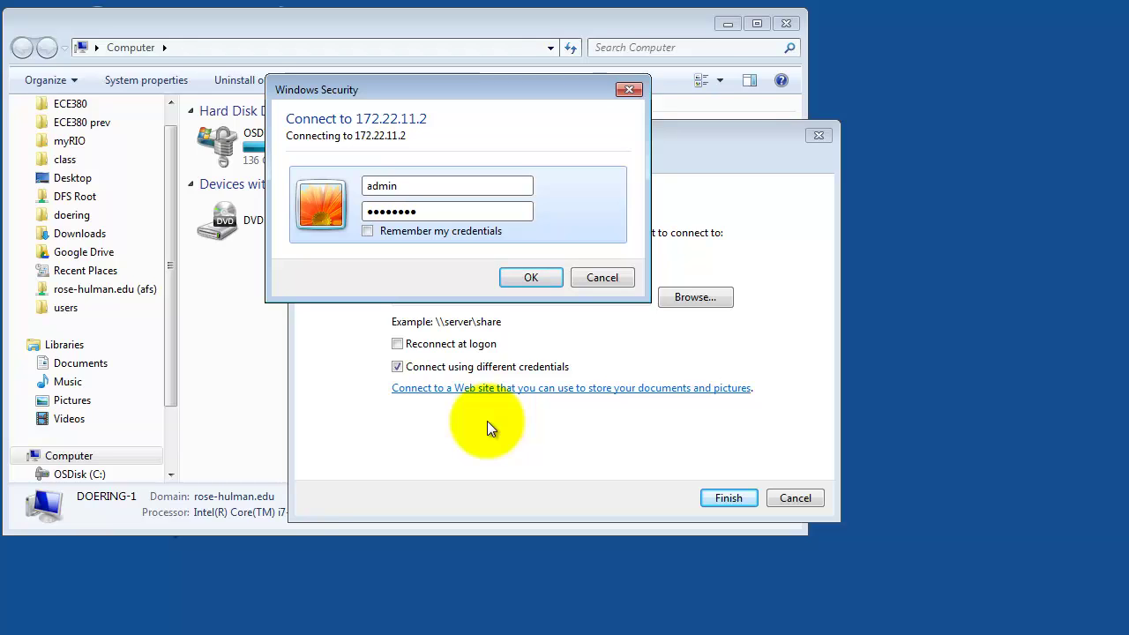
pyautogui.click(532, 277)
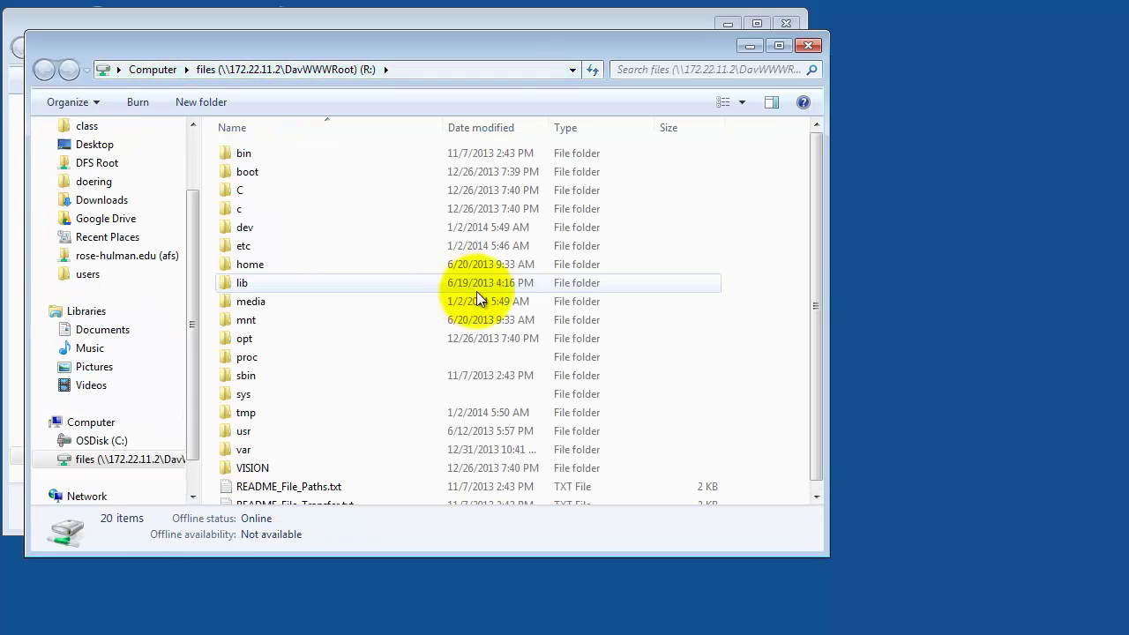
# Move the R: drive window aside and open its tmp folder
pyautogui.moveTo(492, 45); pyautogui.dragTo(653, 92)
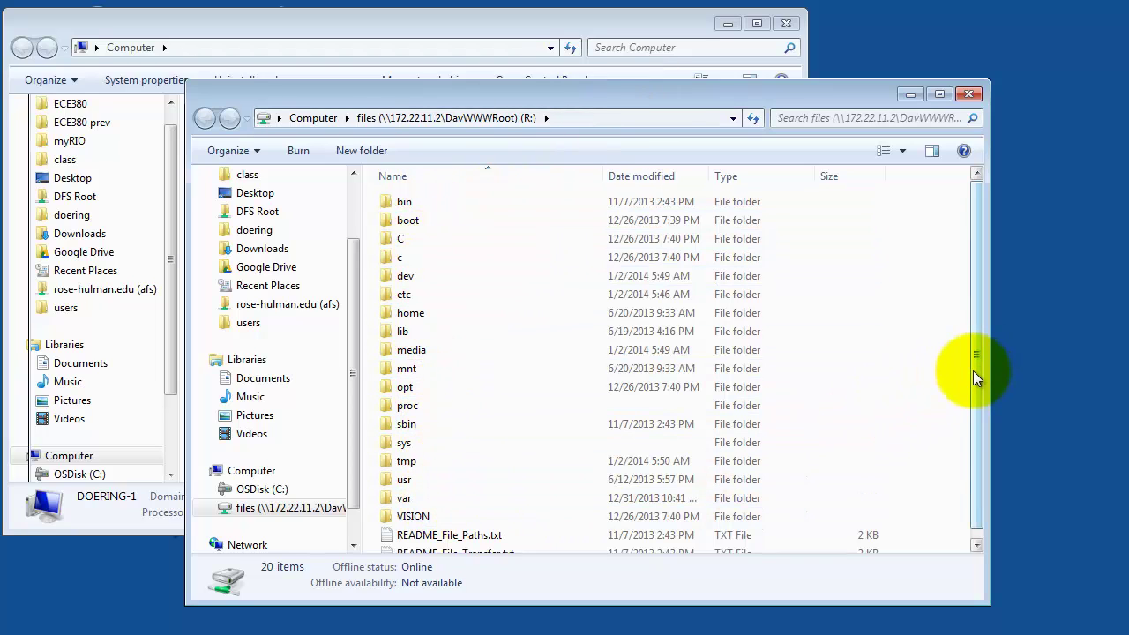
pyautogui.moveTo(974, 377)
pyautogui.mouseDown()
pyautogui.moveTo(979, 420)
pyautogui.moveTo(981, 376)
pyautogui.mouseUp()
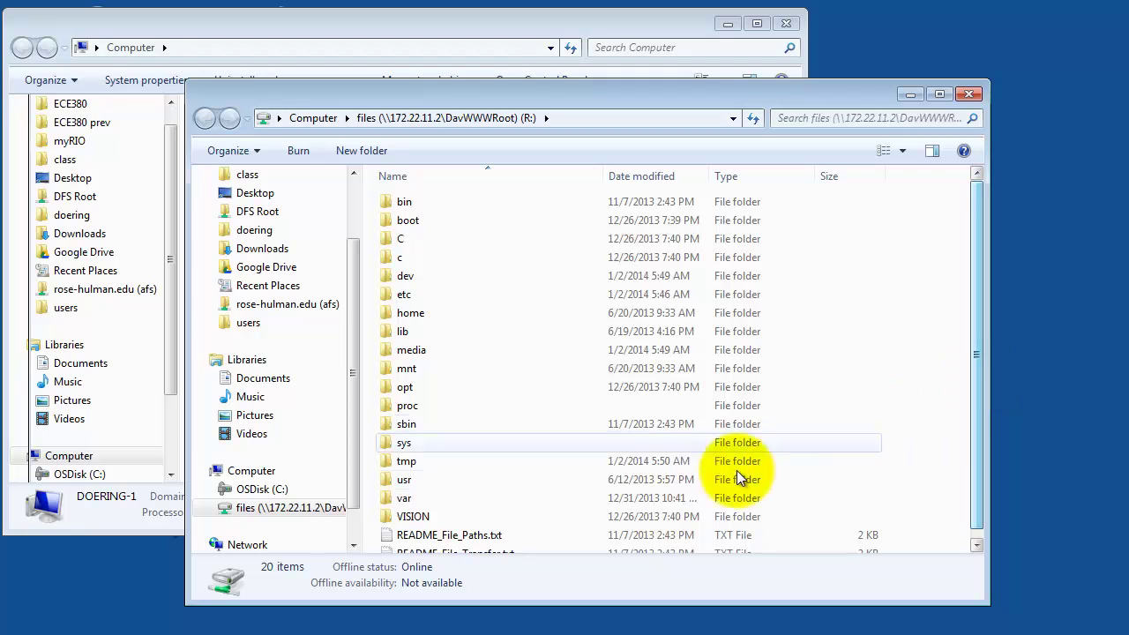
pyautogui.click(405, 462)
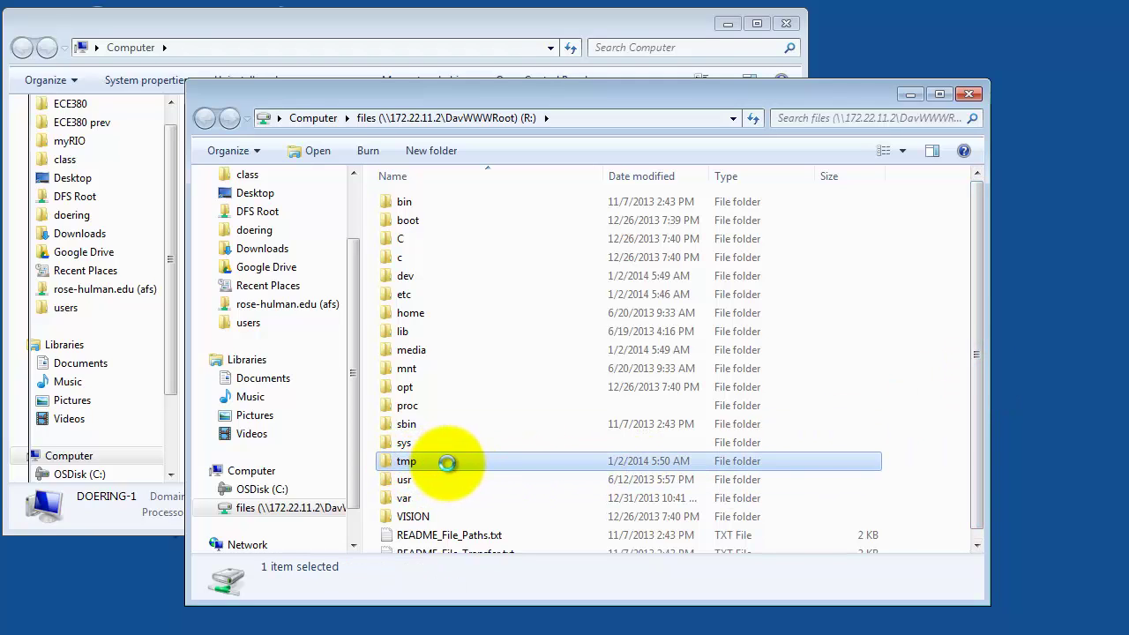
pyautogui.doubleClick(448, 462)
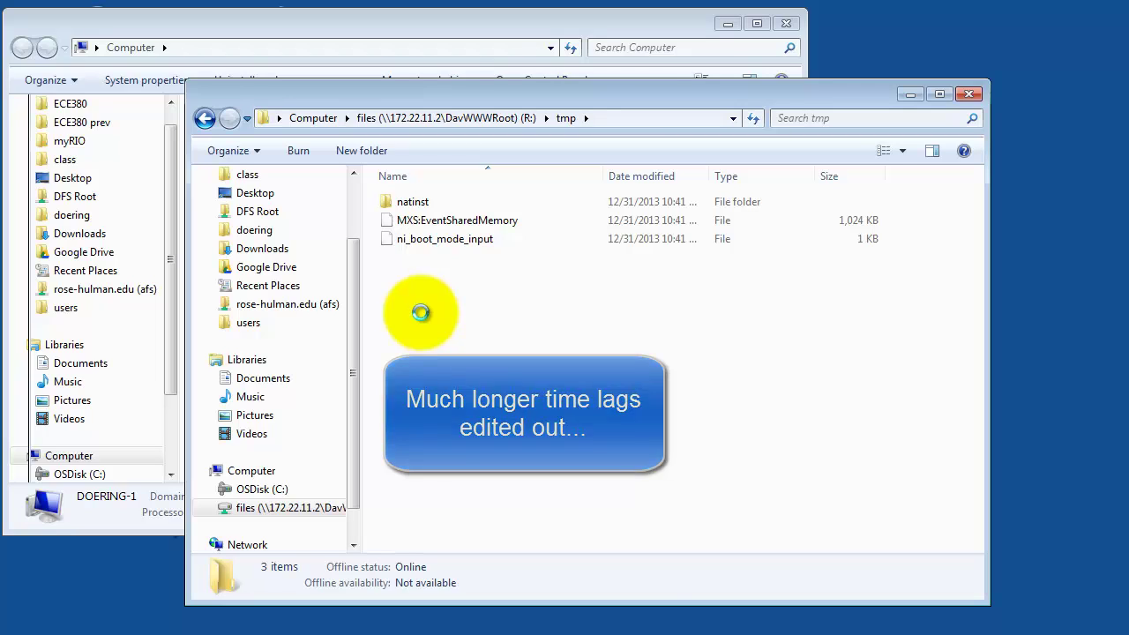
# Create an empty text file named hello.txt in R:\tmp, then bring up the Start menu
pyautogui.rightClick(421, 313)
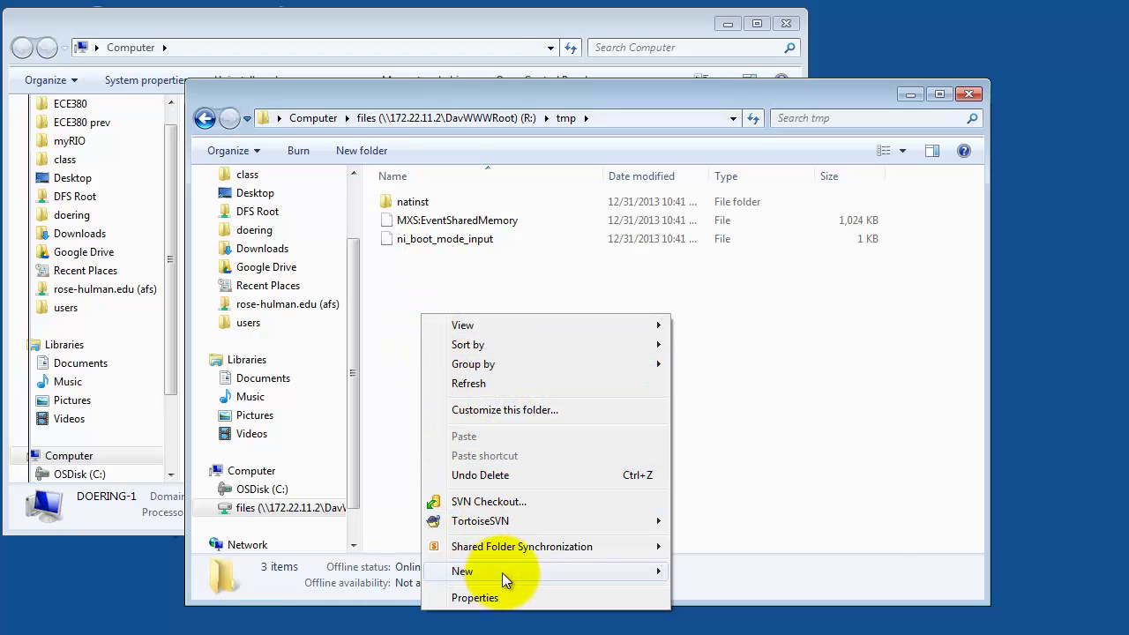
pyautogui.moveTo(518, 572)
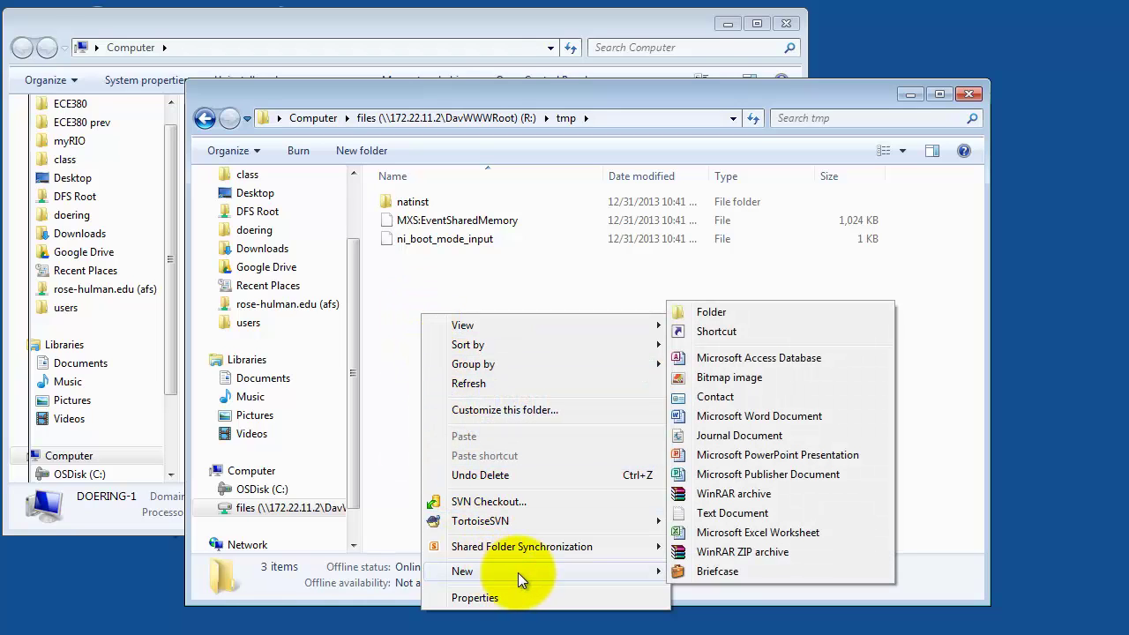
pyautogui.click(735, 515)
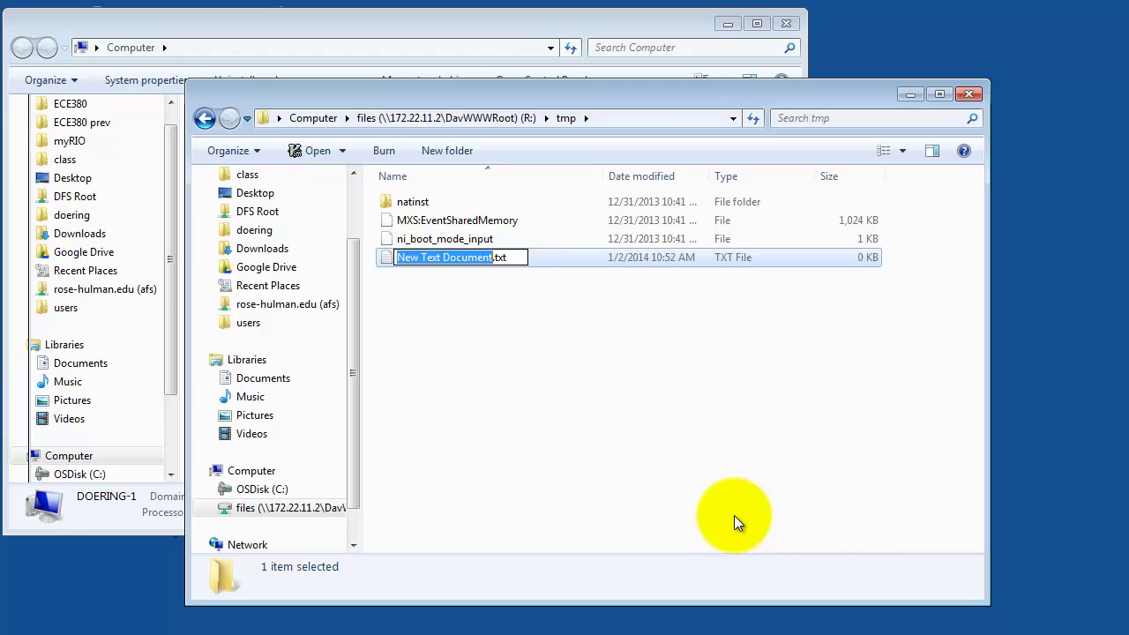
pyautogui.write('hello')
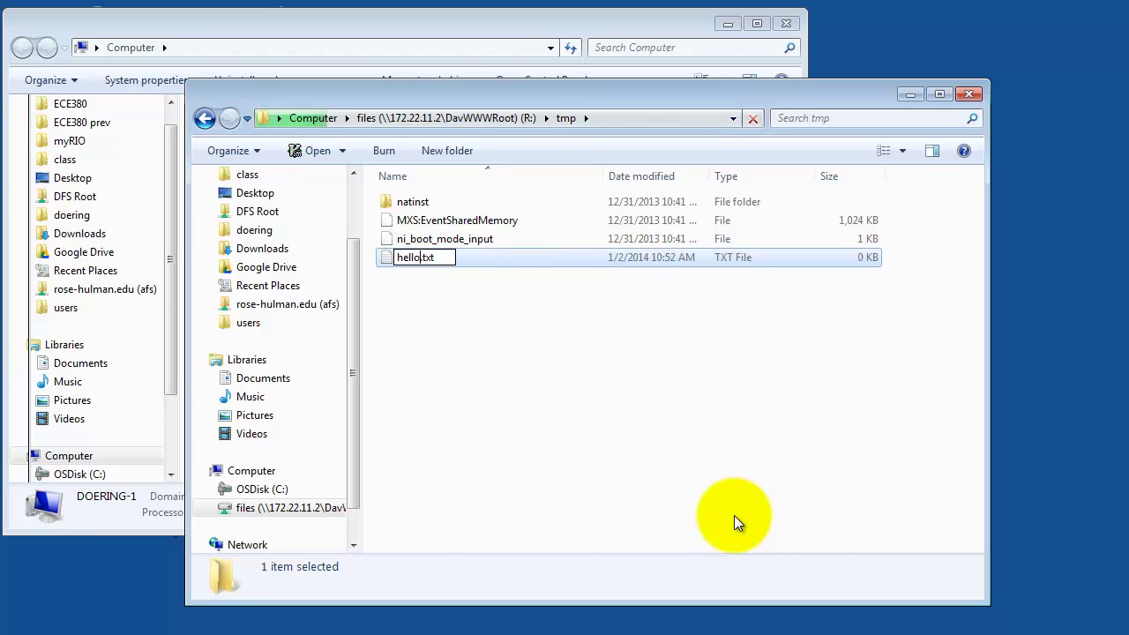
pyautogui.press('Return')
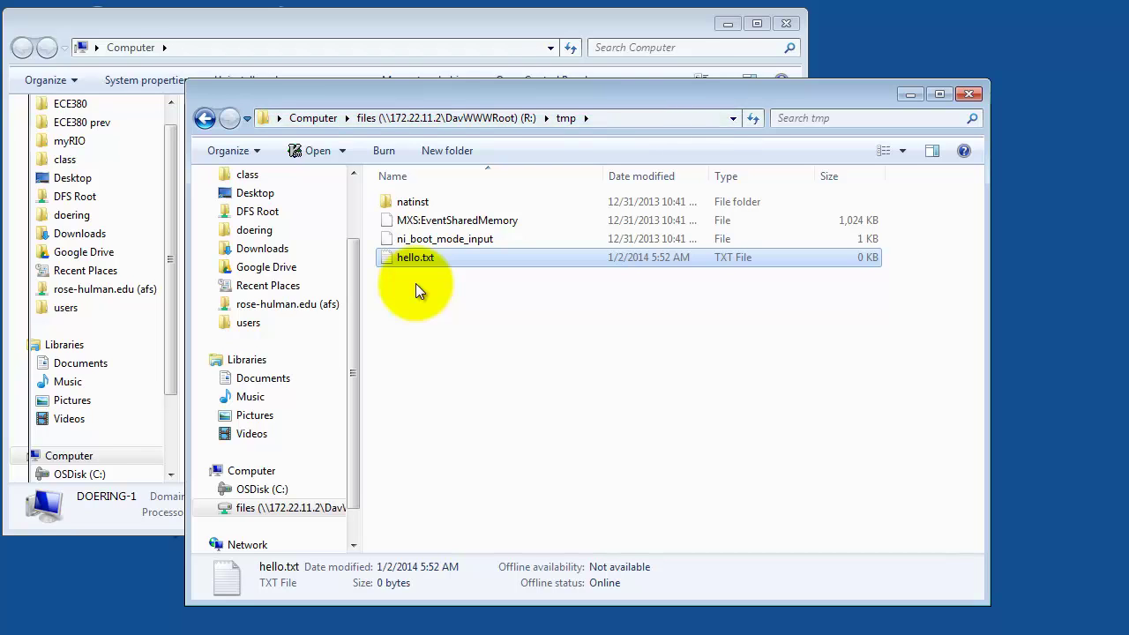
pyautogui.click(9, 628)
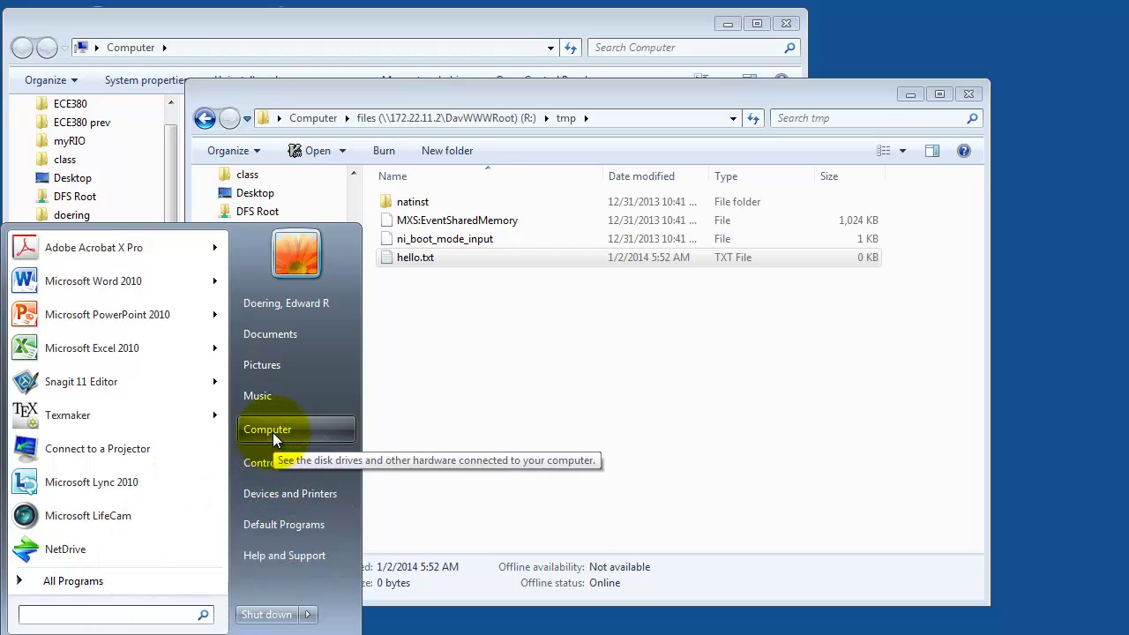
# Uncheck Automatically detect settings in the Internet Options LAN settings and confirm both dialogs
pyautogui.click(268, 462)
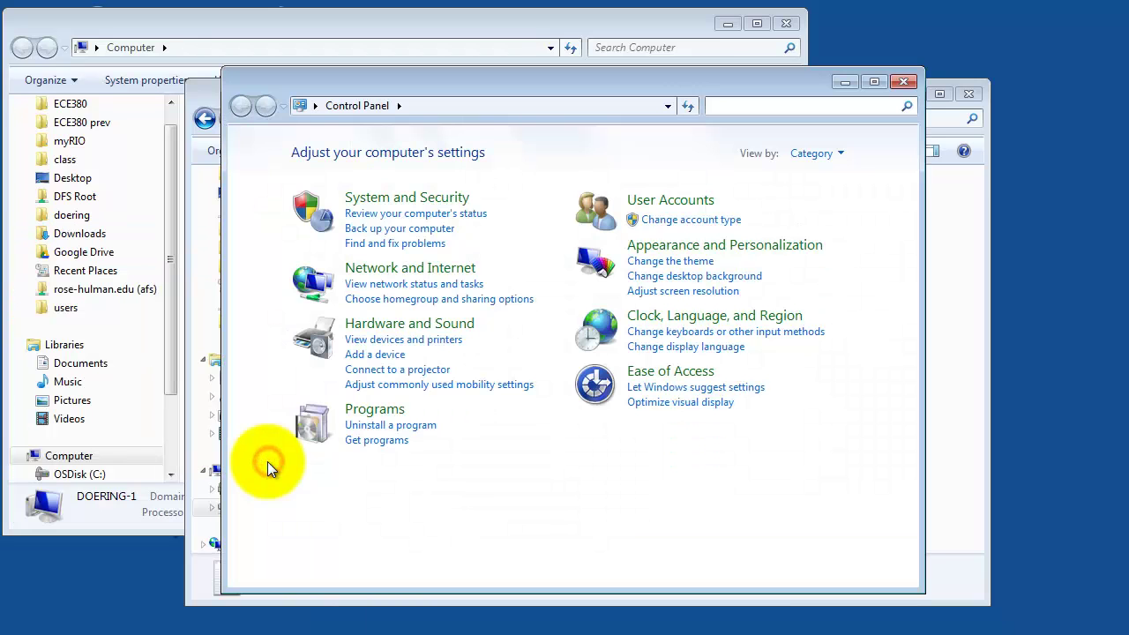
pyautogui.click(399, 270)
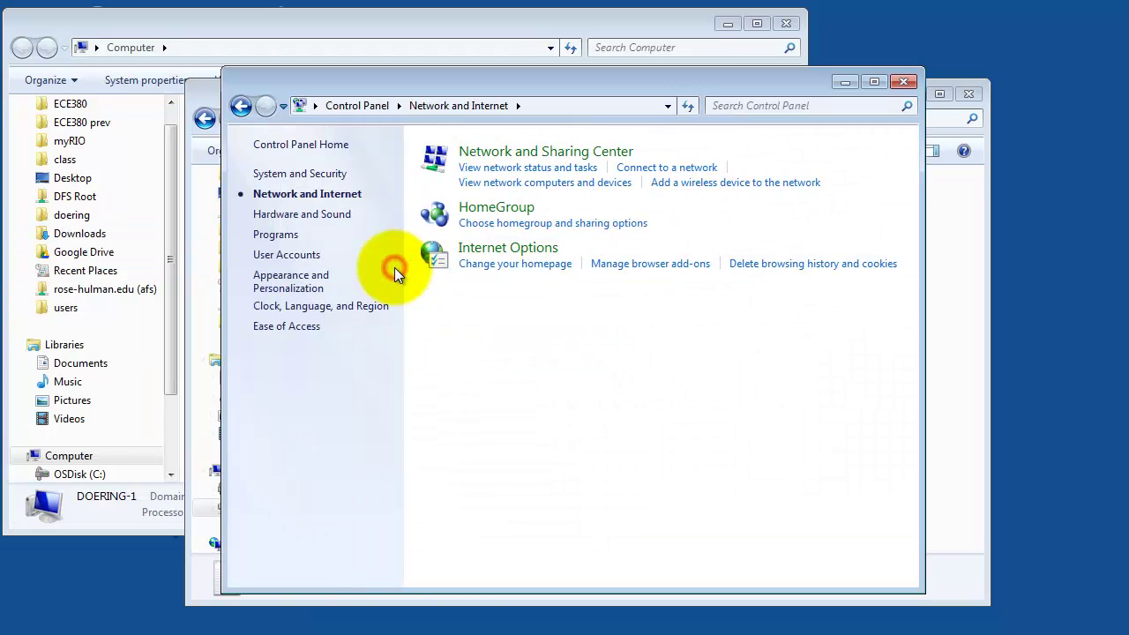
pyautogui.click(497, 254)
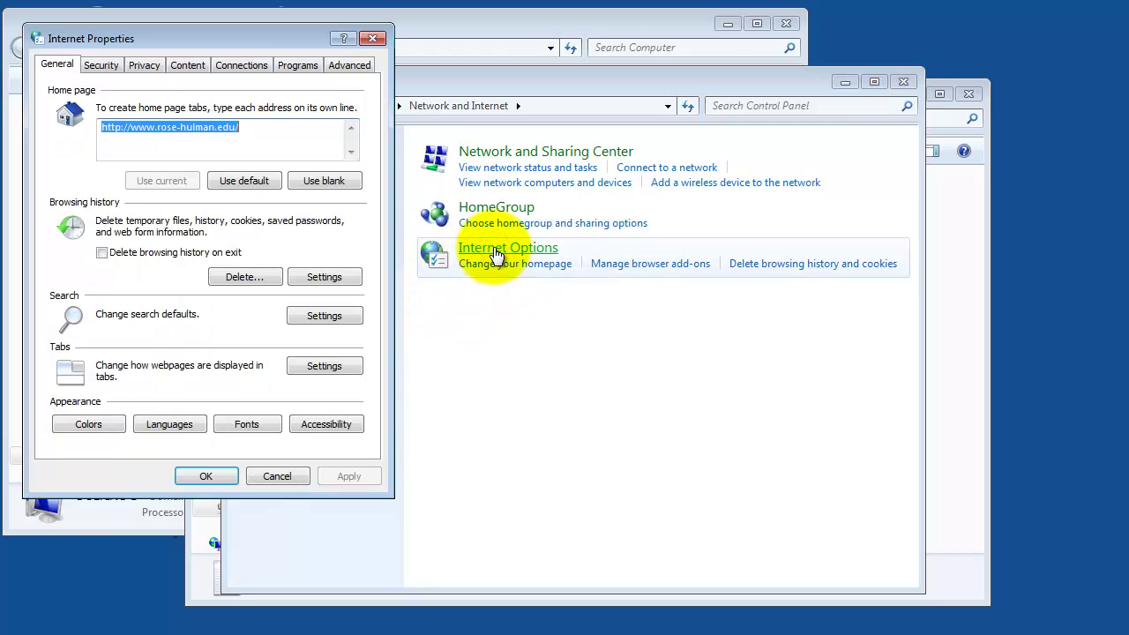
pyautogui.click(241, 66)
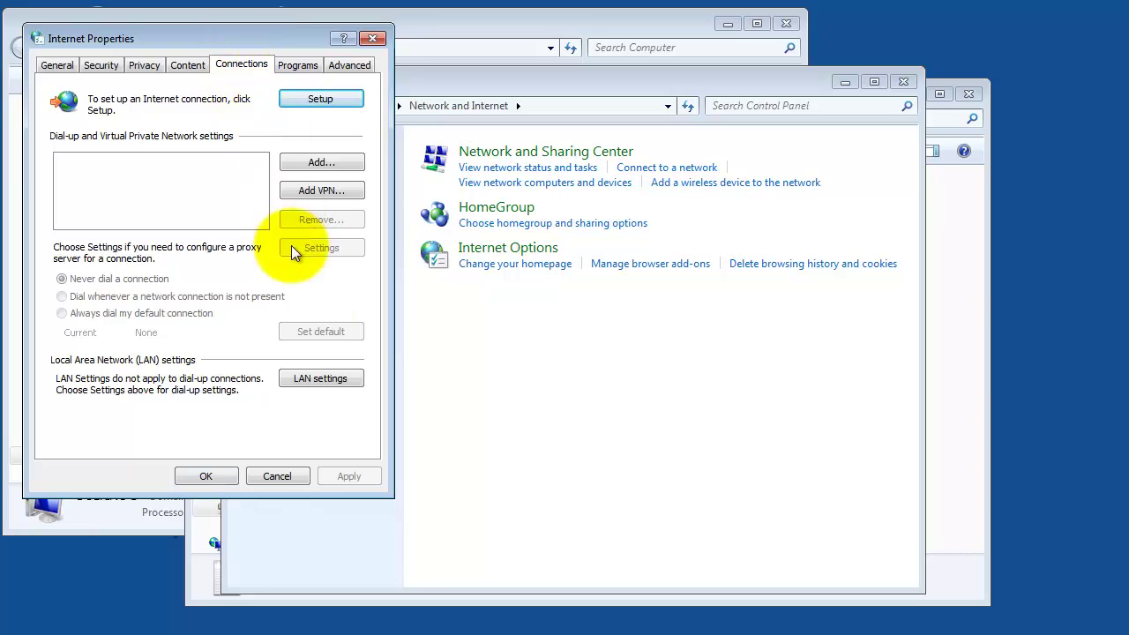
pyautogui.click(326, 378)
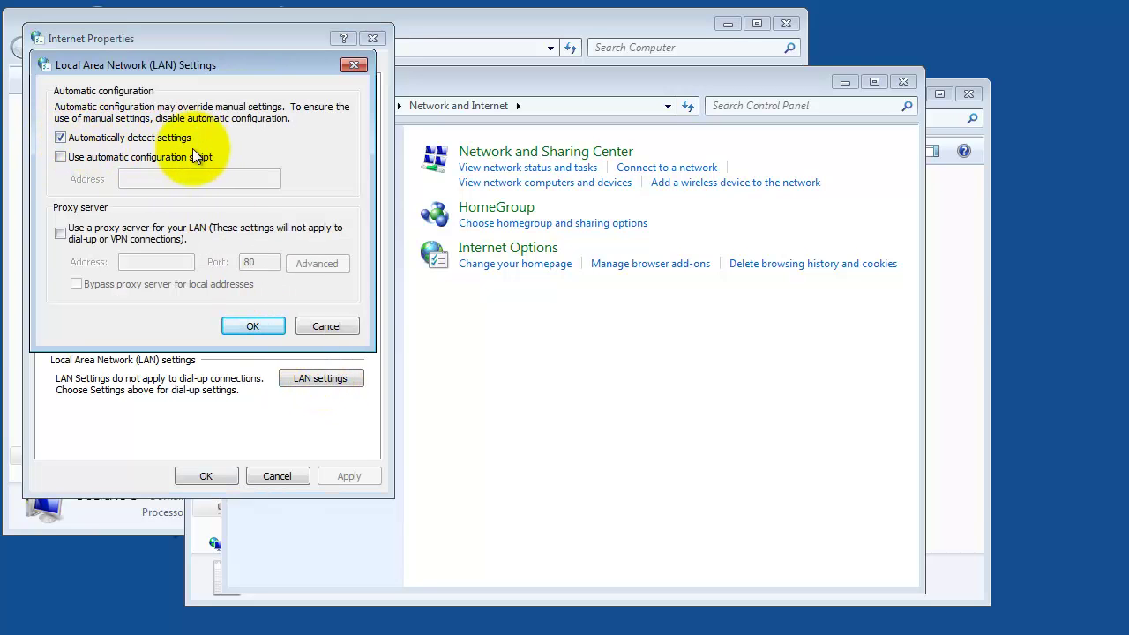
pyautogui.click(60, 137)
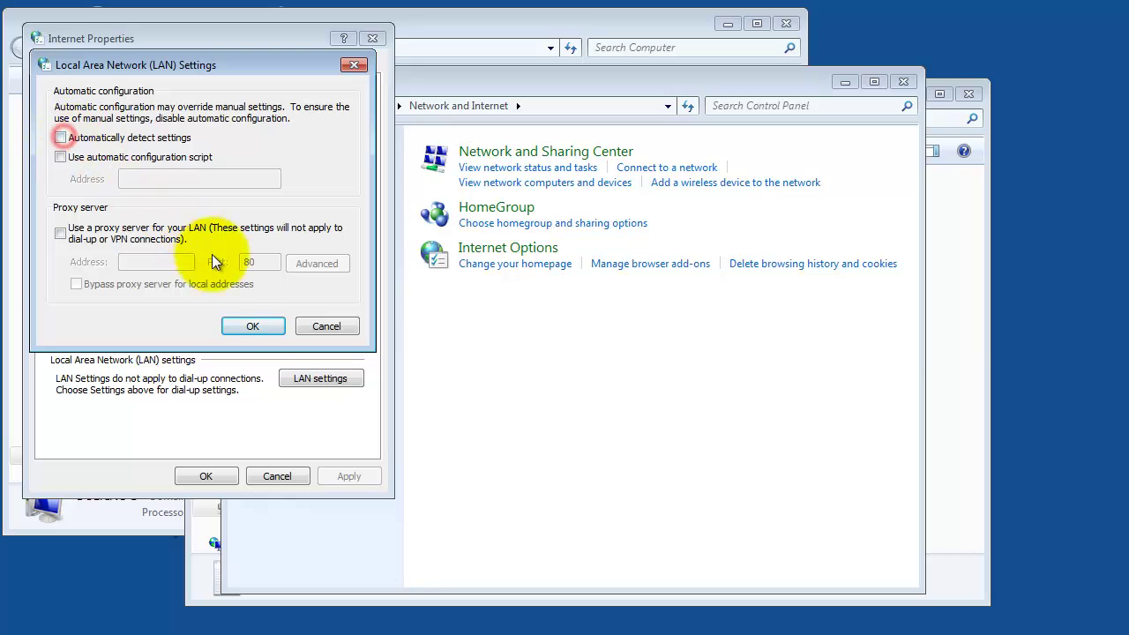
pyautogui.click(258, 325)
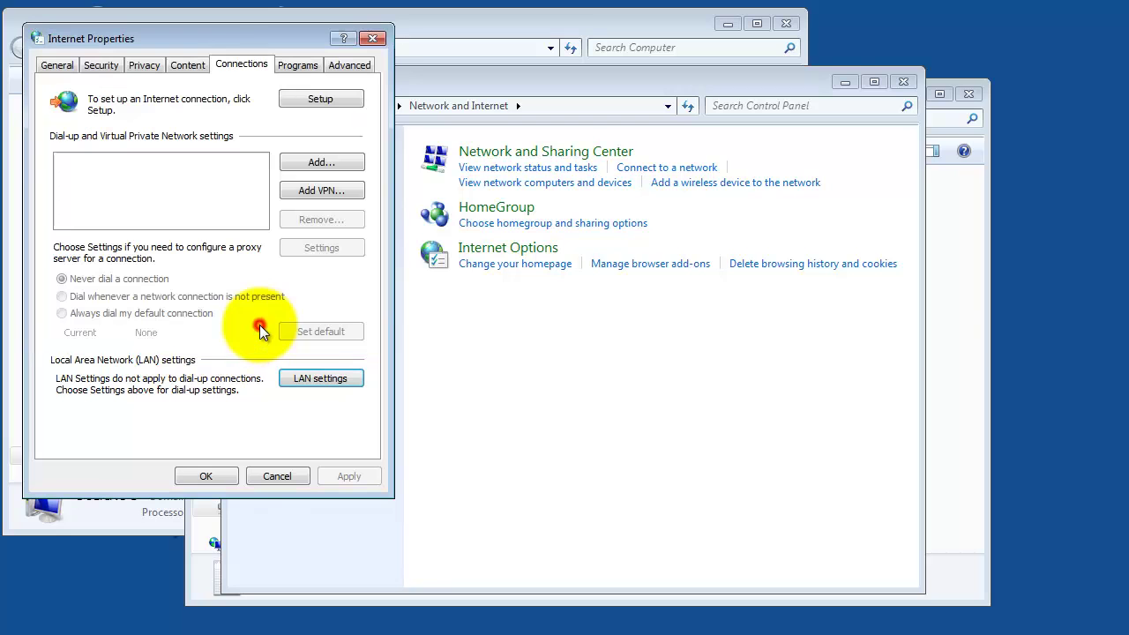
pyautogui.click(214, 475)
# Close Control Panel, add an empty hello again.txt to tmp, and return to R:'s root
pyautogui.click(903, 82)
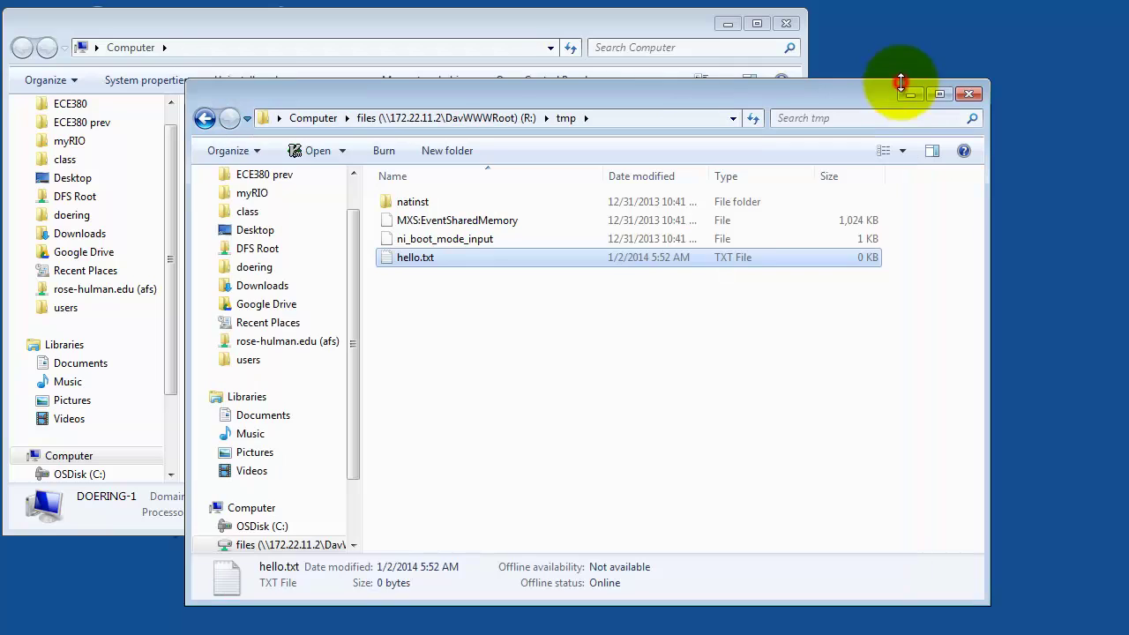
pyautogui.click(417, 328)
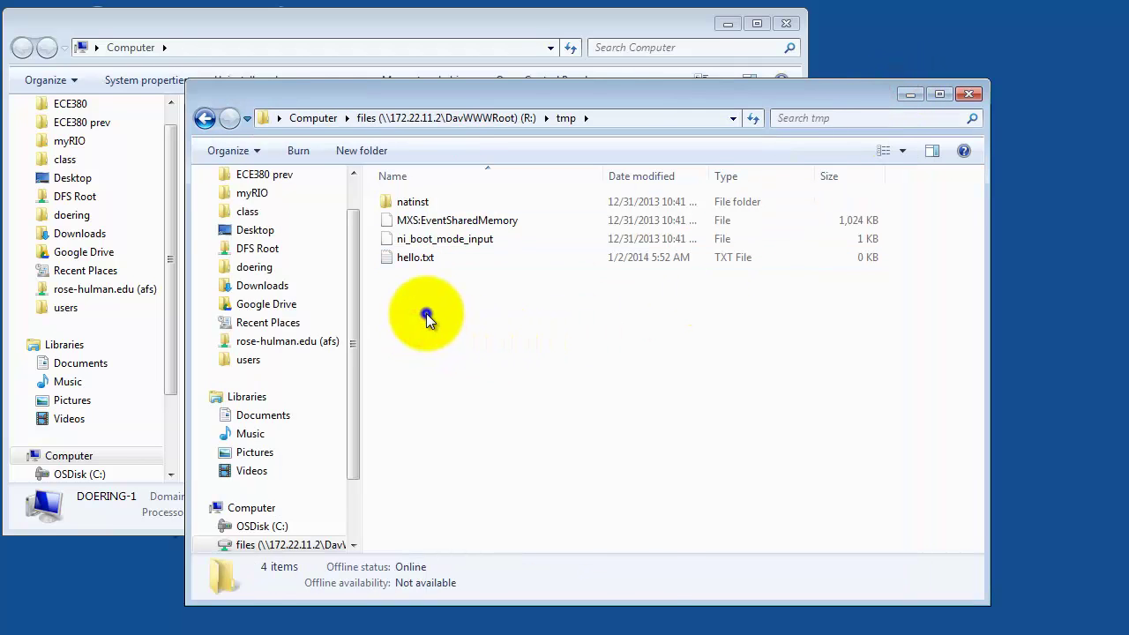
pyautogui.rightClick(426, 315)
pyautogui.moveTo(492, 573)
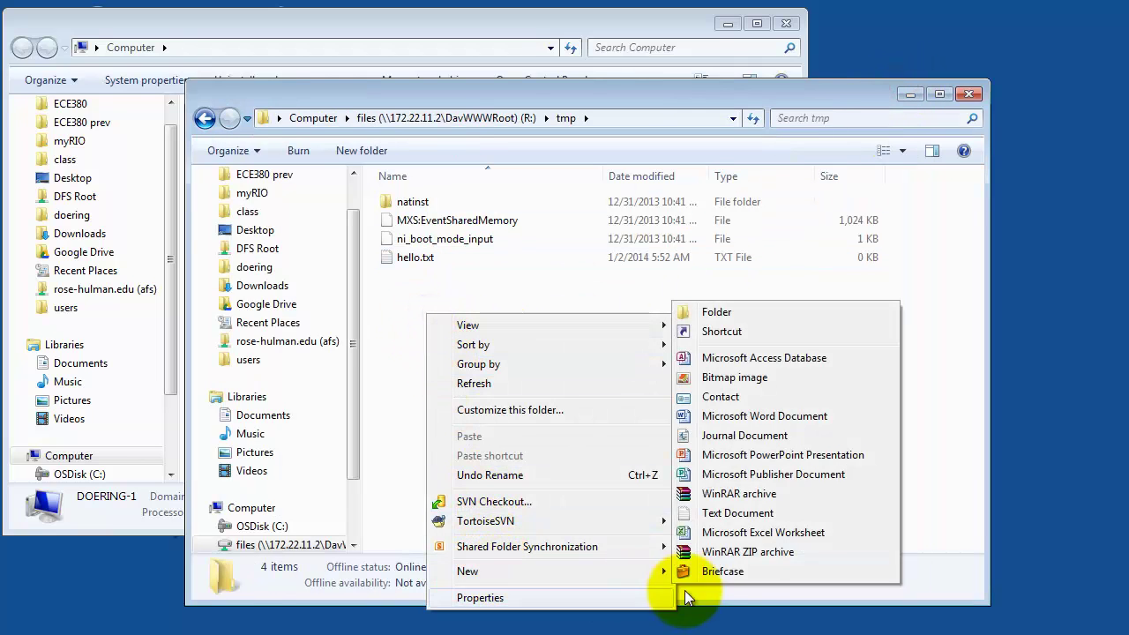
pyautogui.click(747, 517)
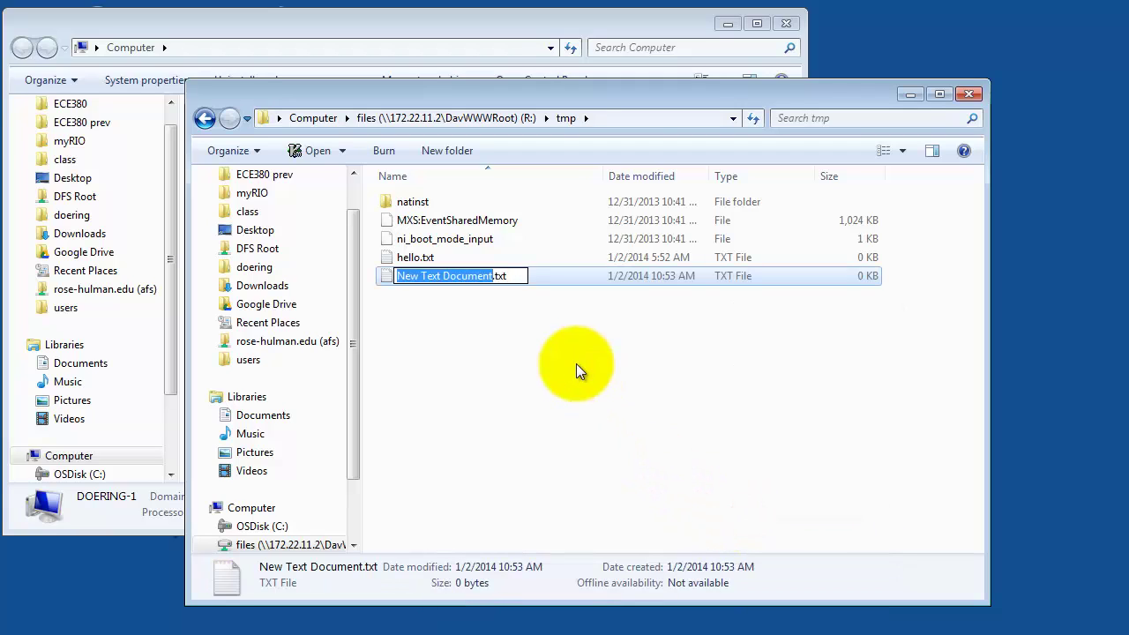
pyautogui.write('hello again')
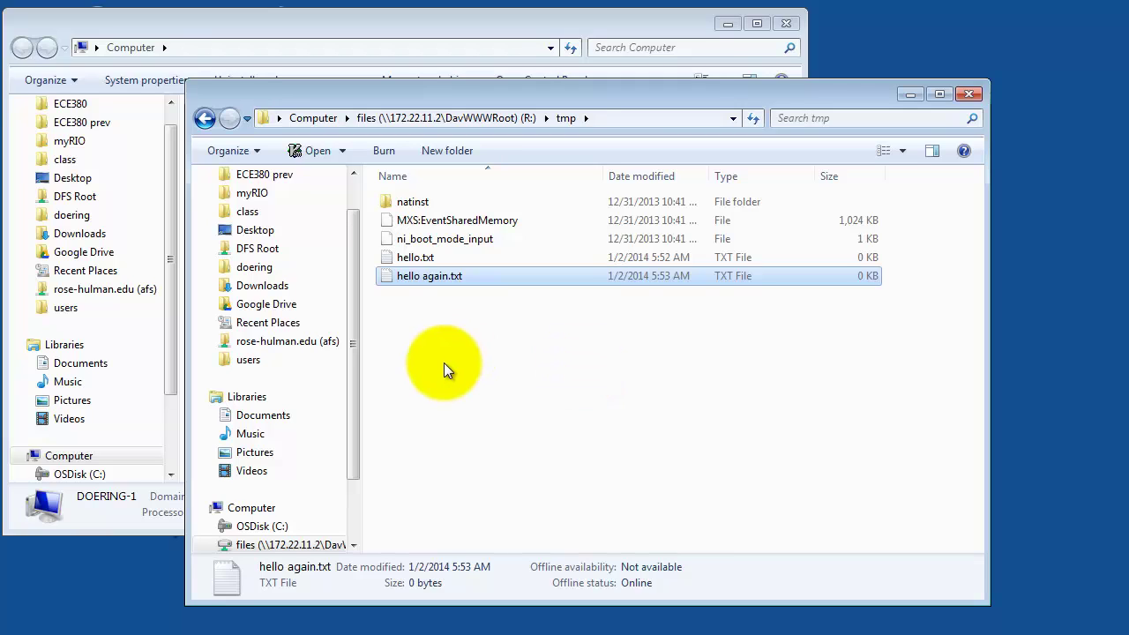
pyautogui.click(464, 123)
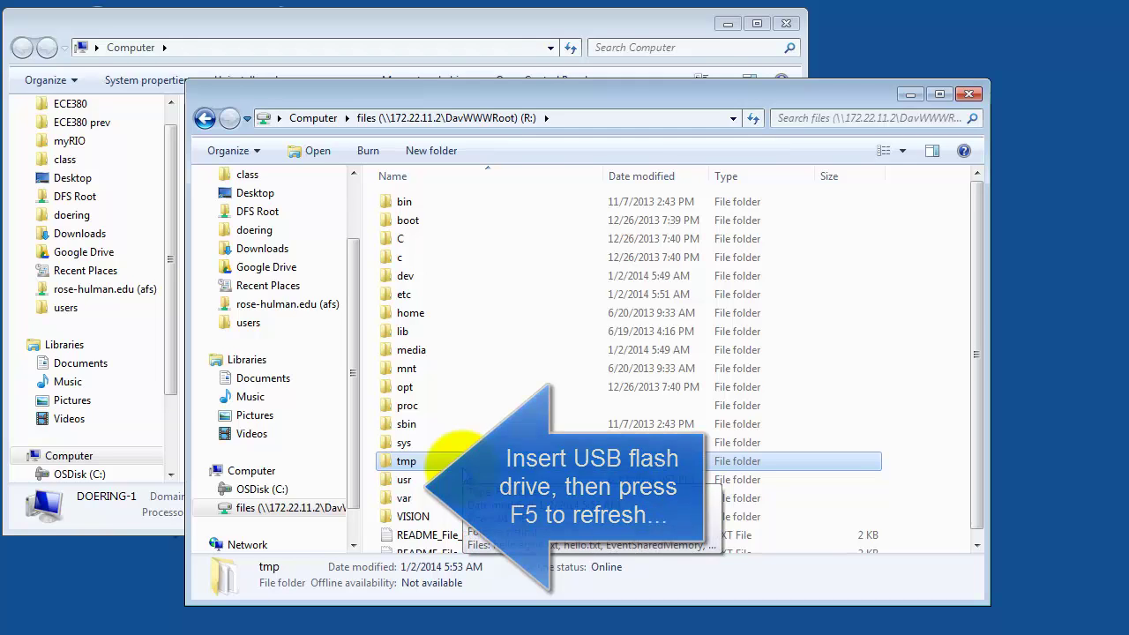
# Refresh drive R:, open the u folder, and launch accel.csv, starting to enter the user name
pyautogui.press('F5')
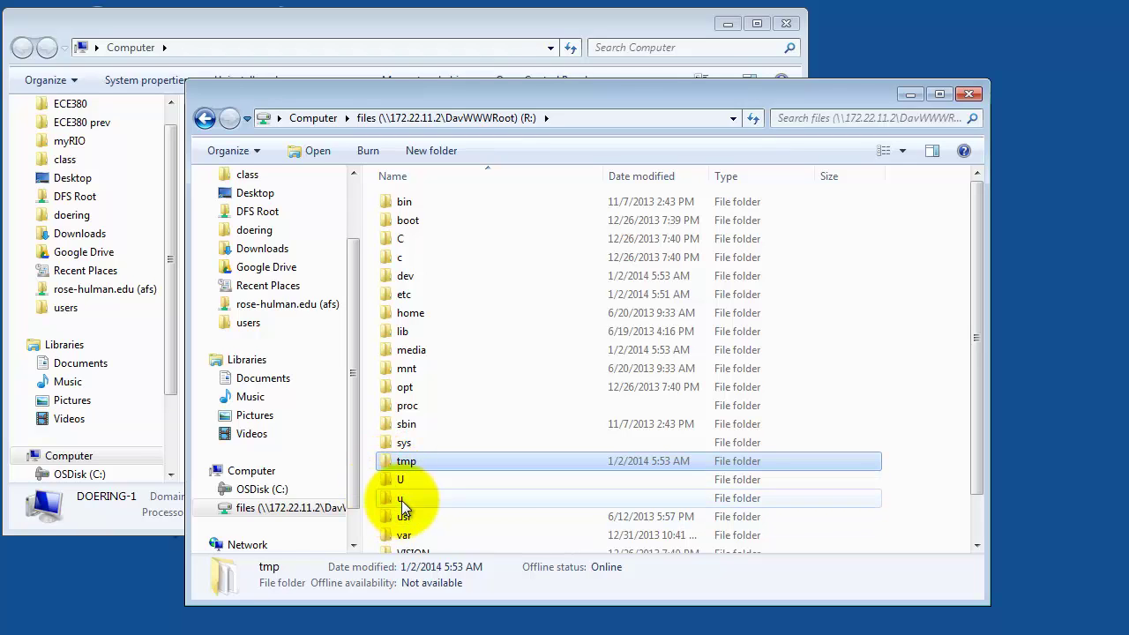
pyautogui.doubleClick(401, 499)
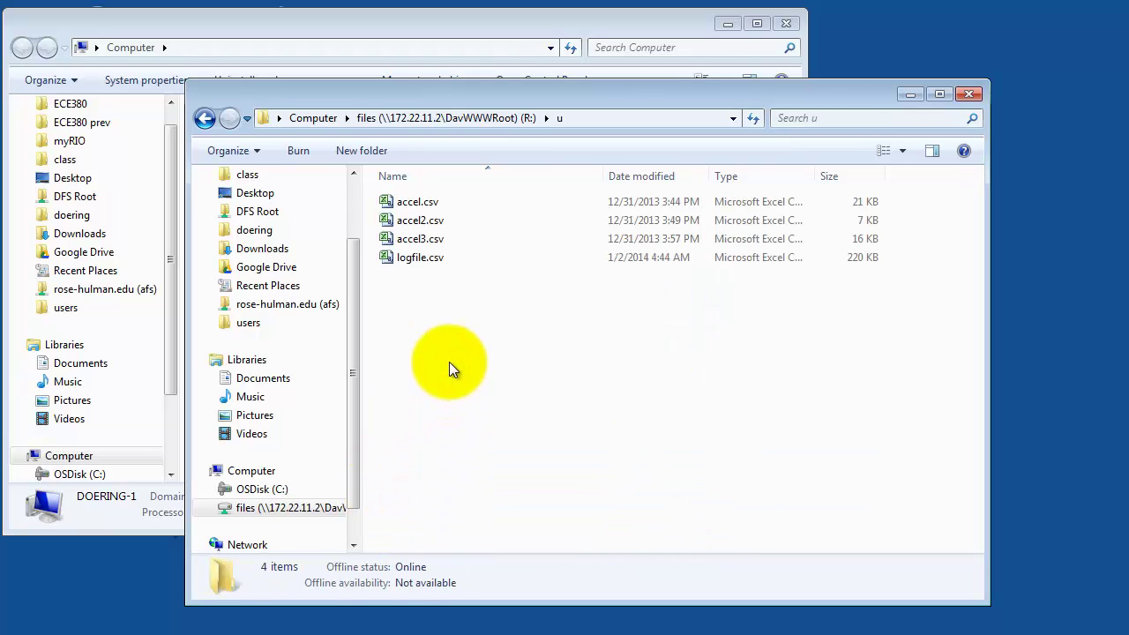
pyautogui.doubleClick(420, 203)
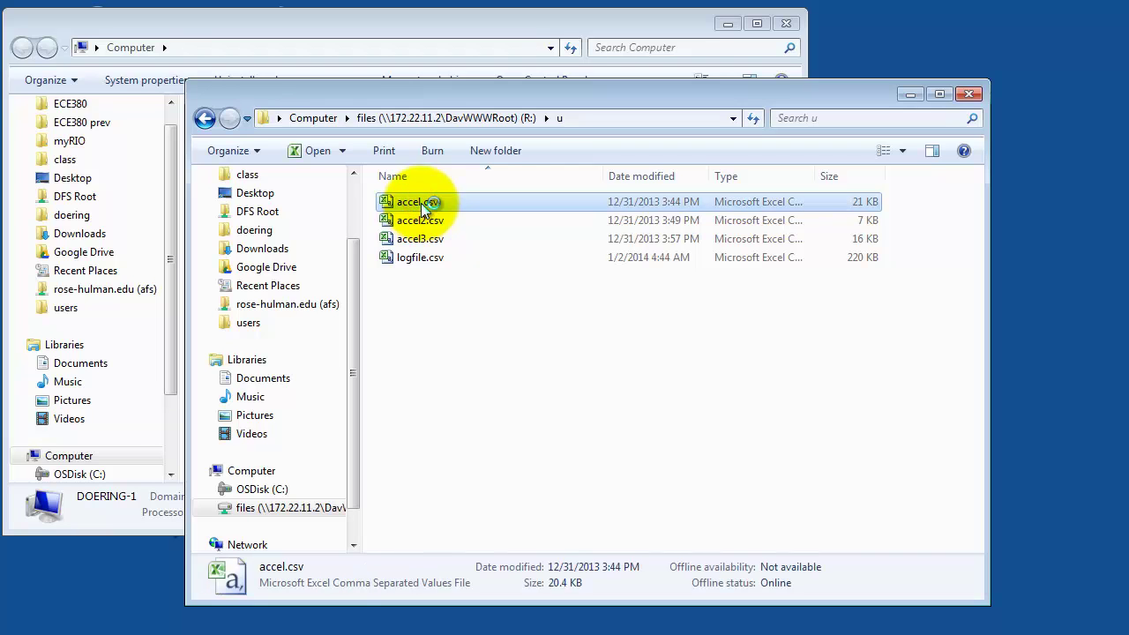
pyautogui.write('admin')
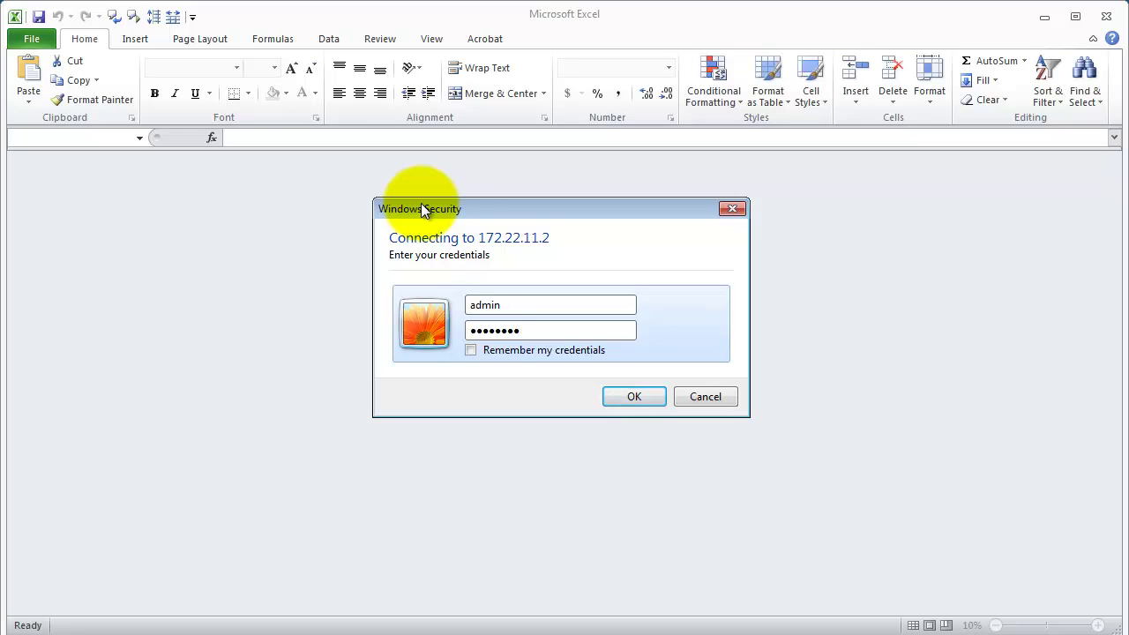
# Sign in to view accel.csv's two logged columns in Excel, then close Excel
pyautogui.click(635, 399)
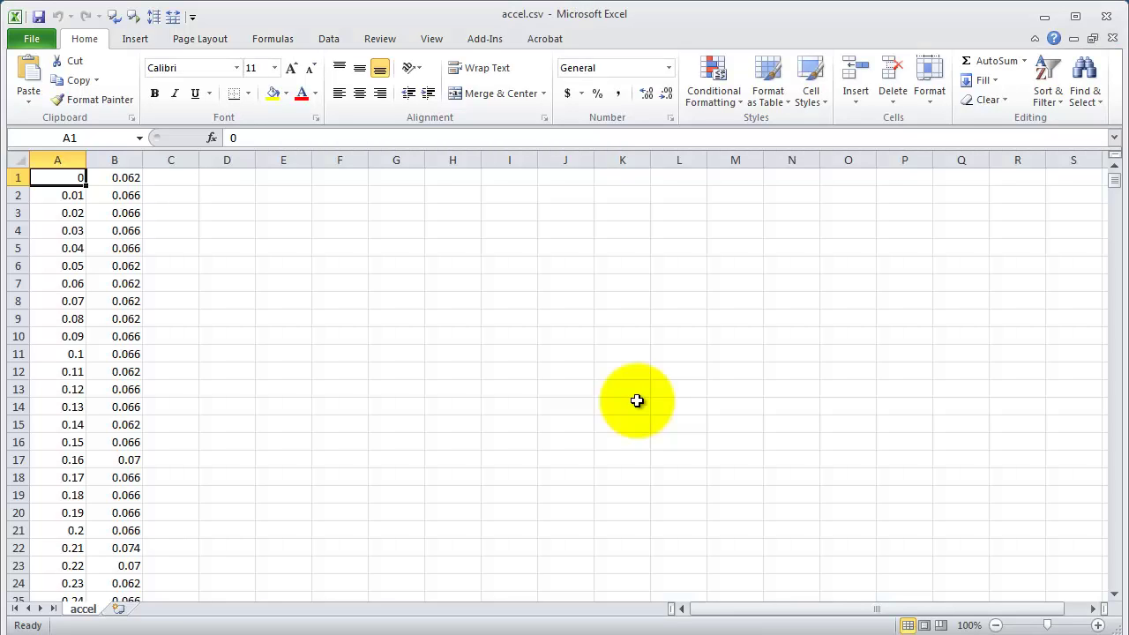
pyautogui.click(1107, 16)
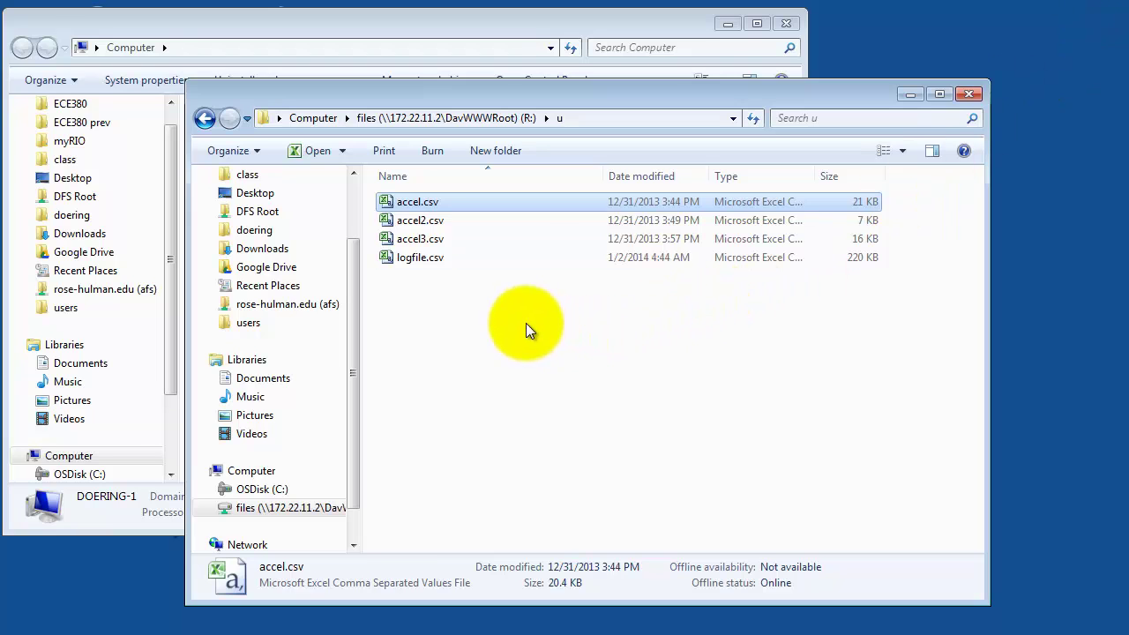
# Open OSDisk (C:) in a second Explorer window and drag accel.csv into it to copy
pyautogui.click(520, 373)
pyautogui.press('super+e')
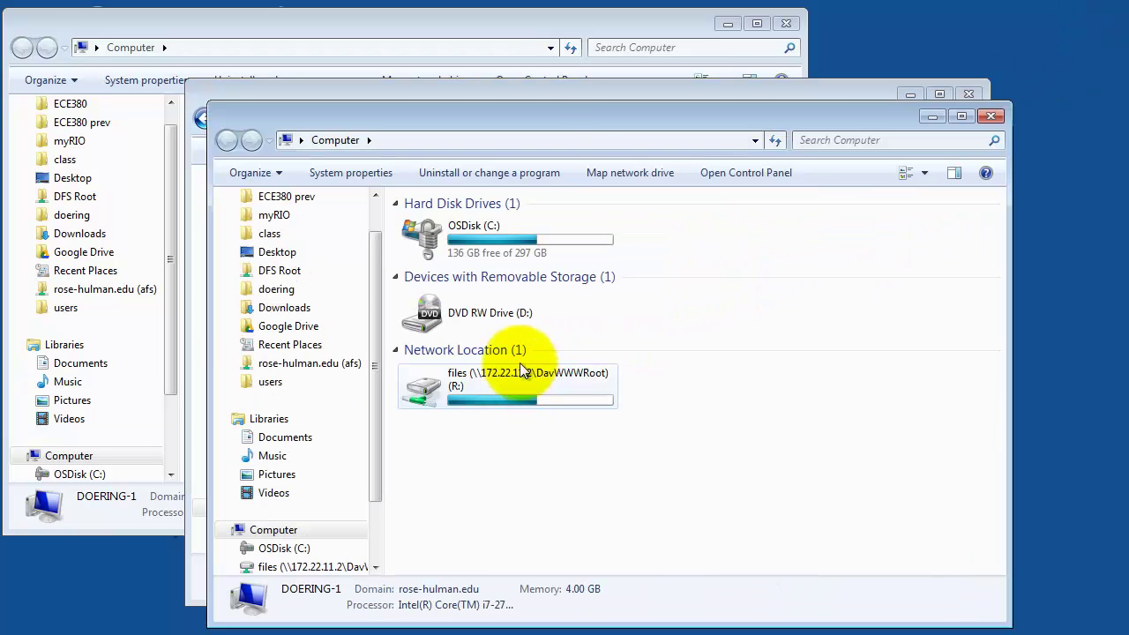
pyautogui.moveTo(574, 117); pyautogui.dragTo(748, 289)
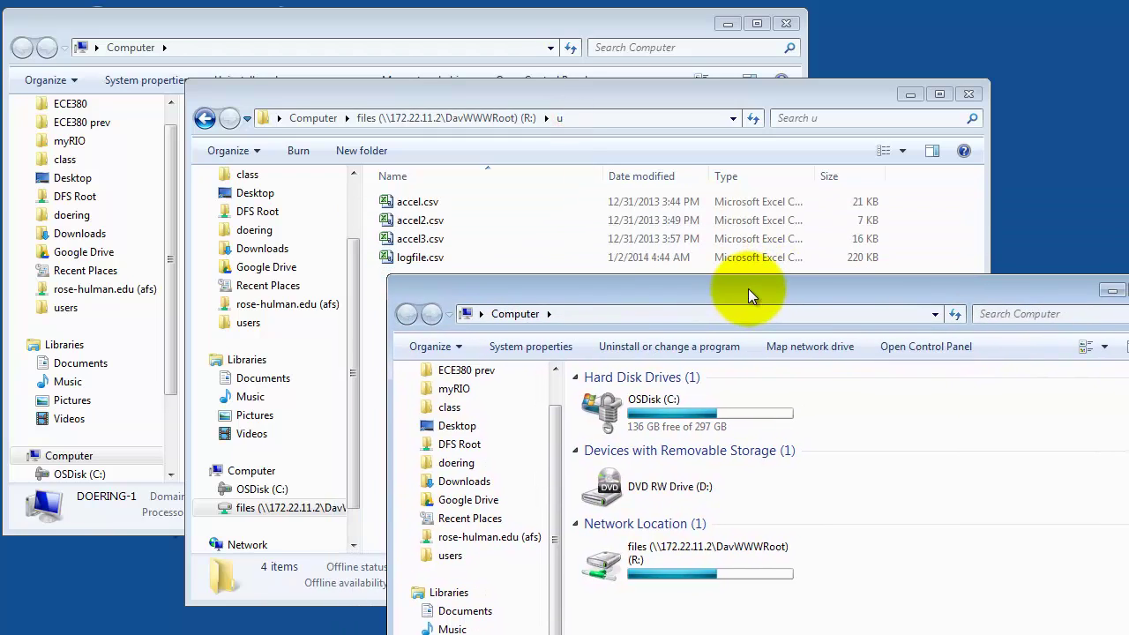
pyautogui.doubleClick(605, 413)
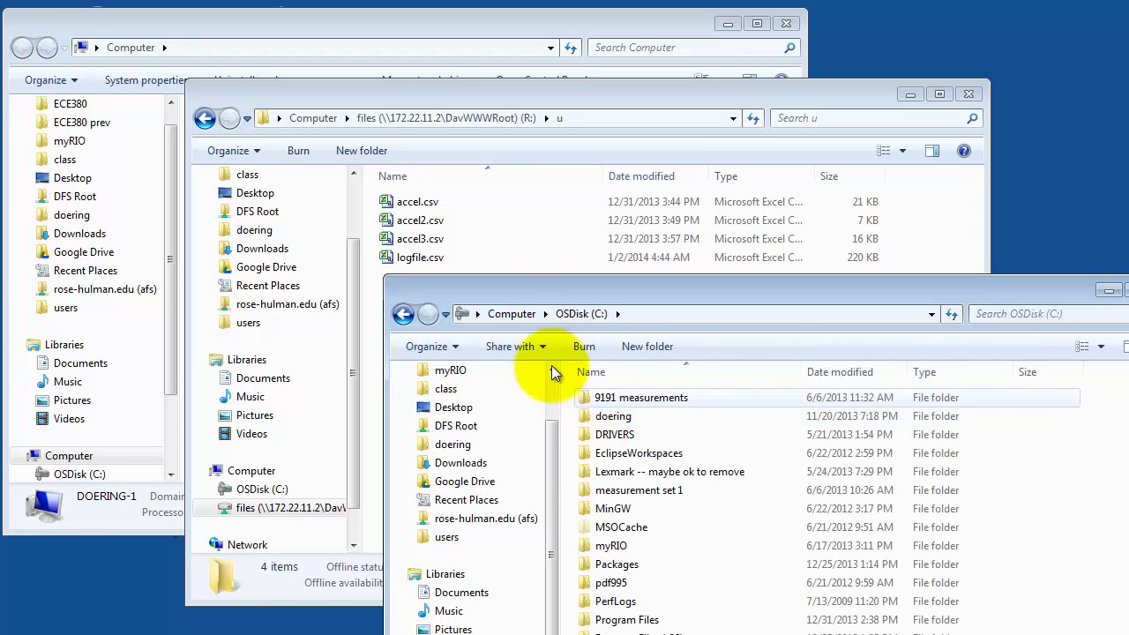
pyautogui.moveTo(397, 204); pyautogui.dragTo(566, 428)
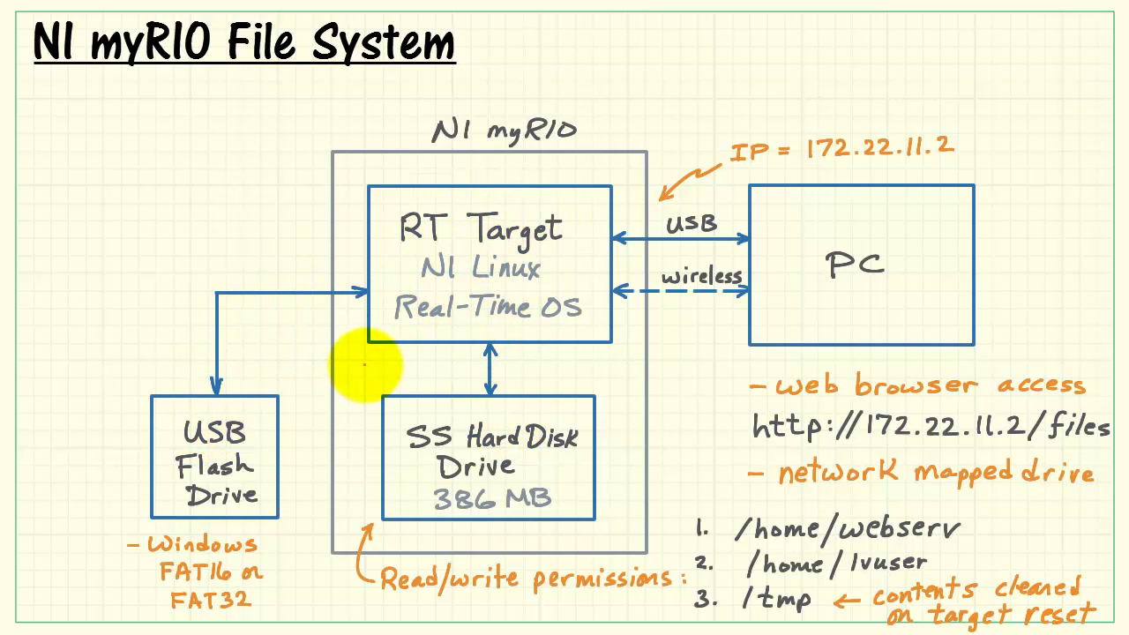
# Advance the slide to reveal the 'LabVIEW file I/O' label on the RT Target–hard disk arrow
pyautogui.press('Right')
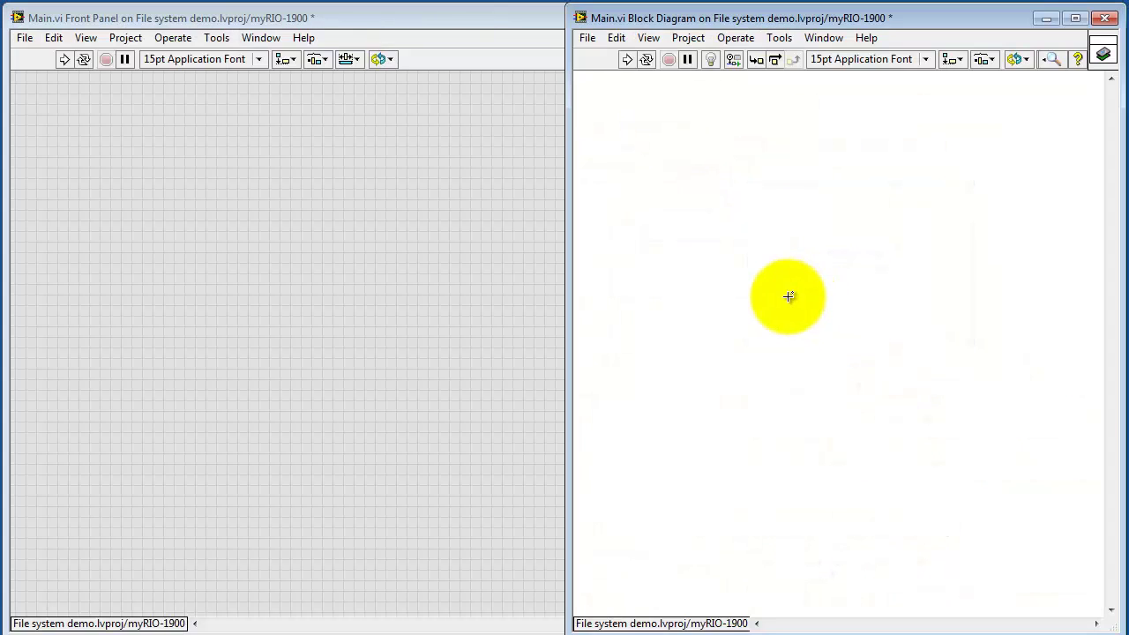
# Pin the Programming > File I/O functions palette as a floating window over the front panel
pyautogui.rightClick(727, 284)
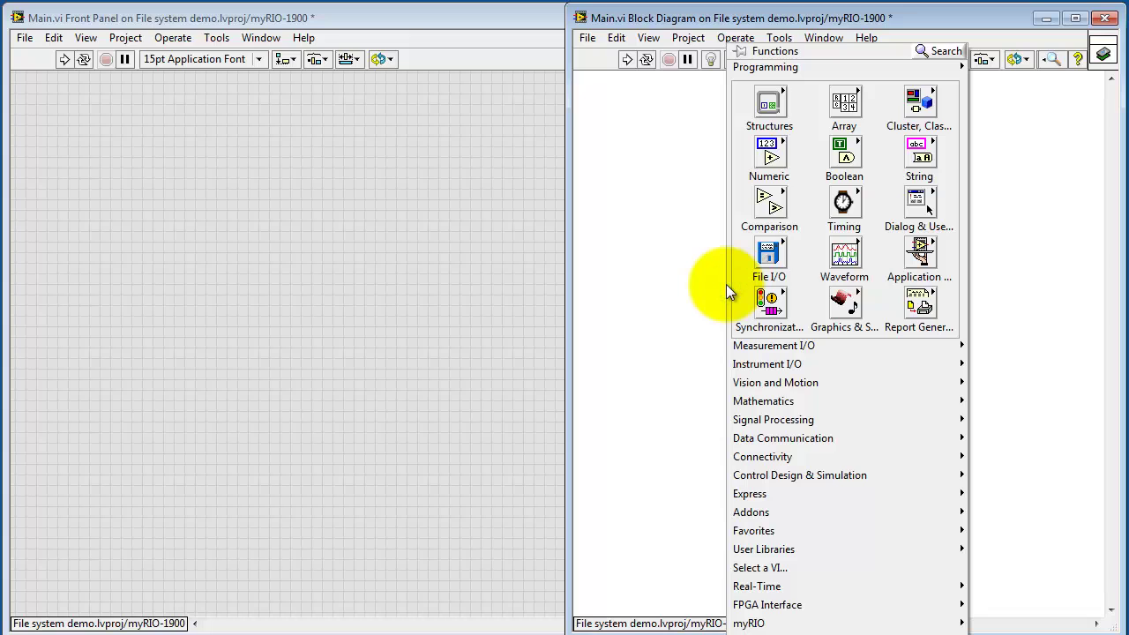
pyautogui.moveTo(764, 258)
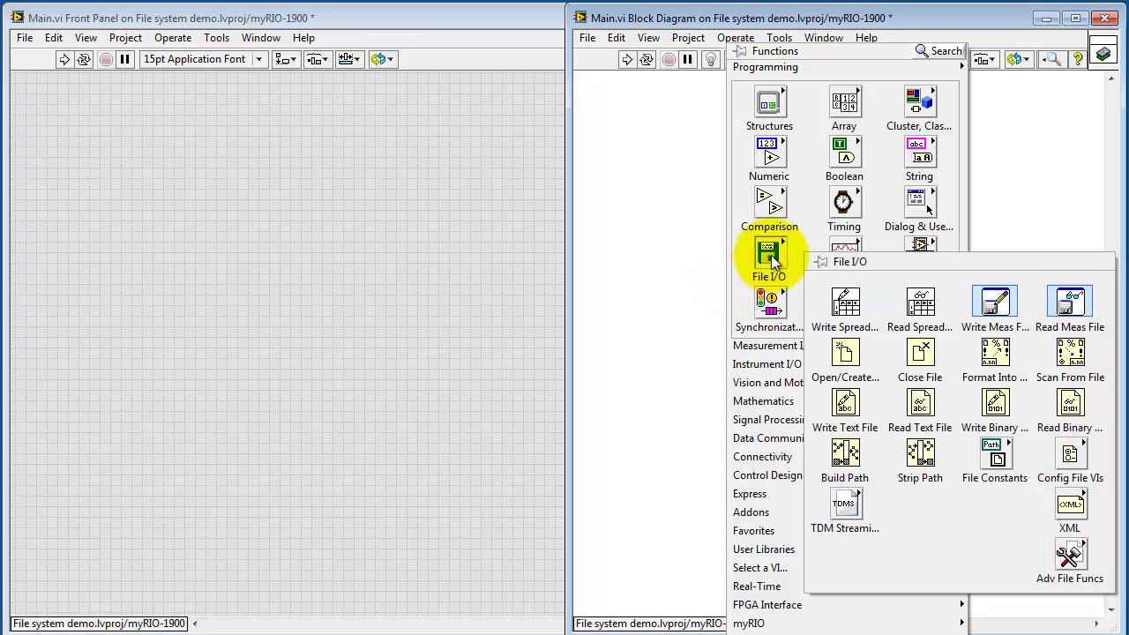
pyautogui.click(817, 261)
pyautogui.moveTo(848, 257); pyautogui.dragTo(217, 191)
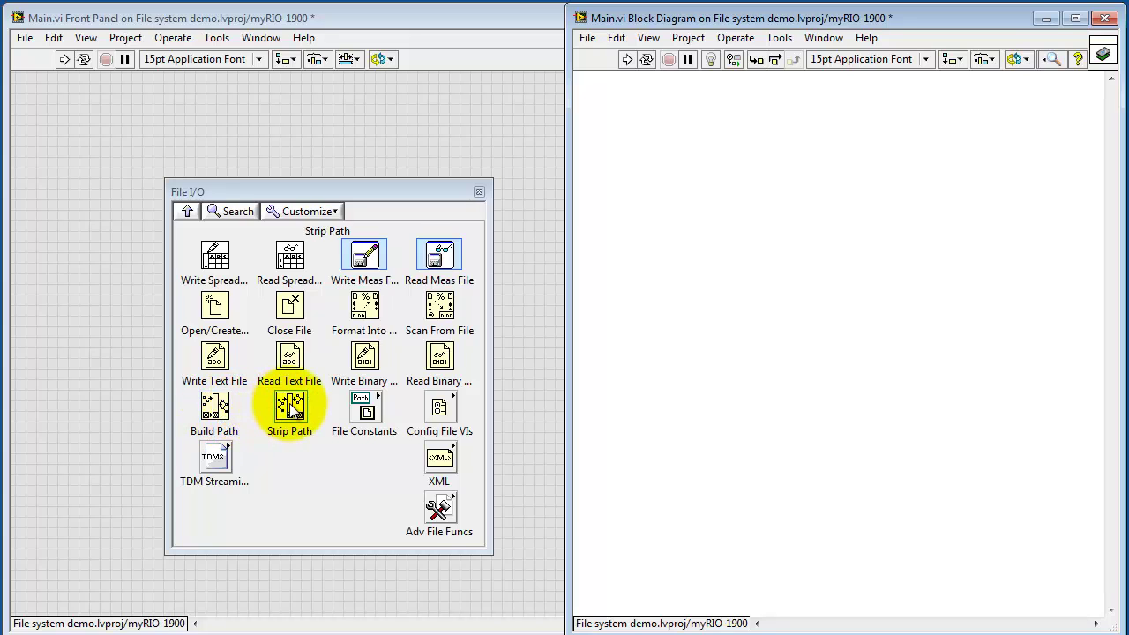
# Browse the File Constants and Advanced File Functions subpalettes, returning to File I/O after each
pyautogui.click(370, 406)
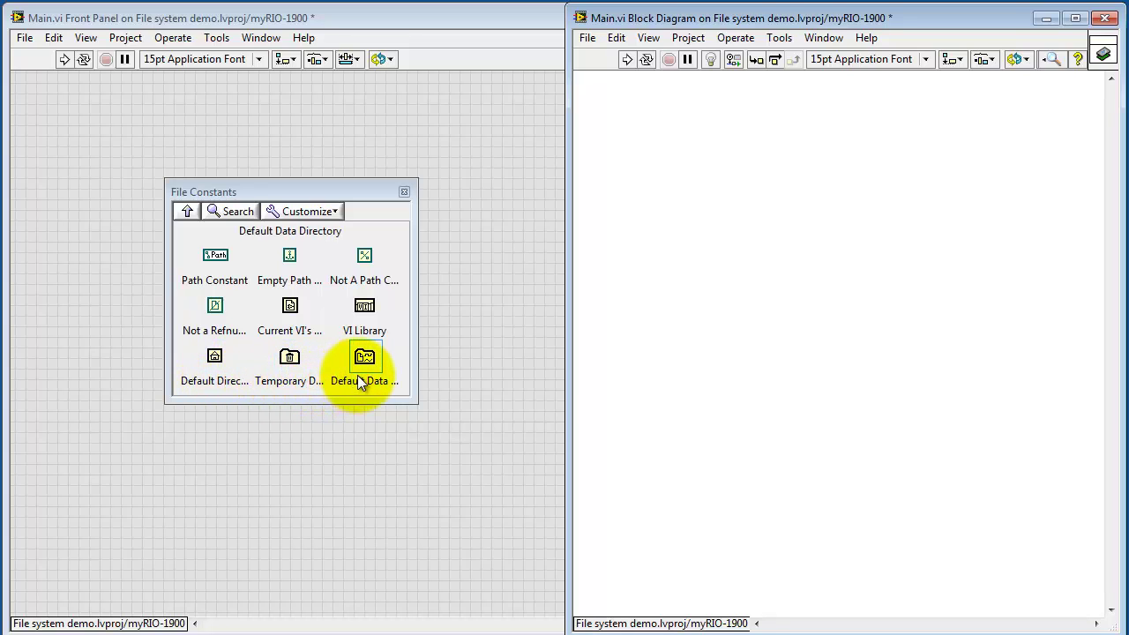
pyautogui.click(187, 211)
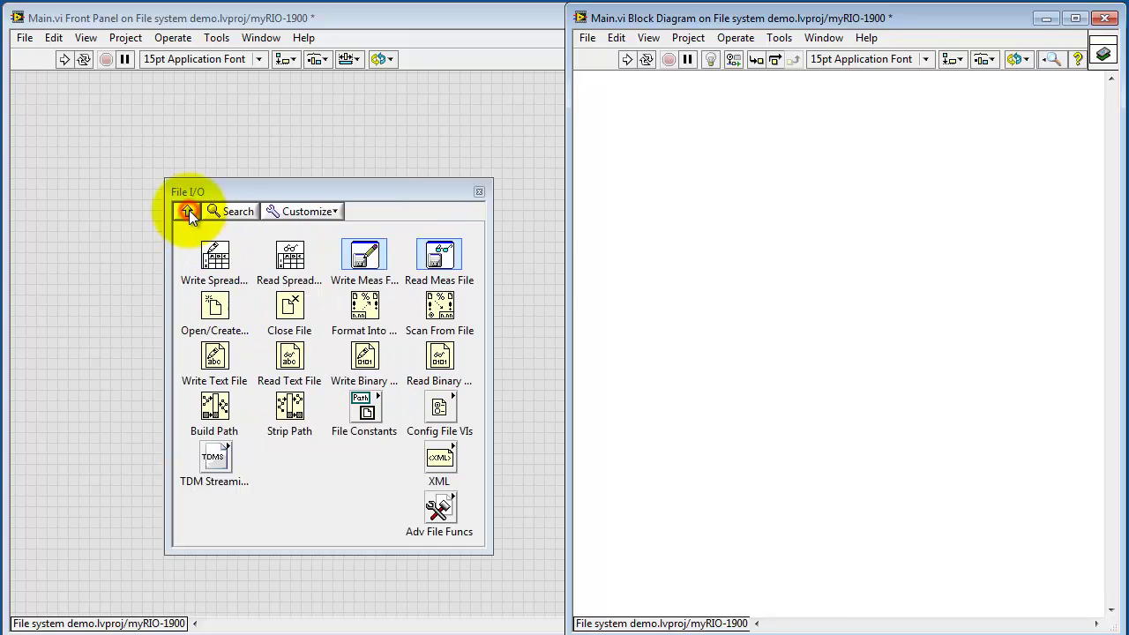
pyautogui.click(439, 507)
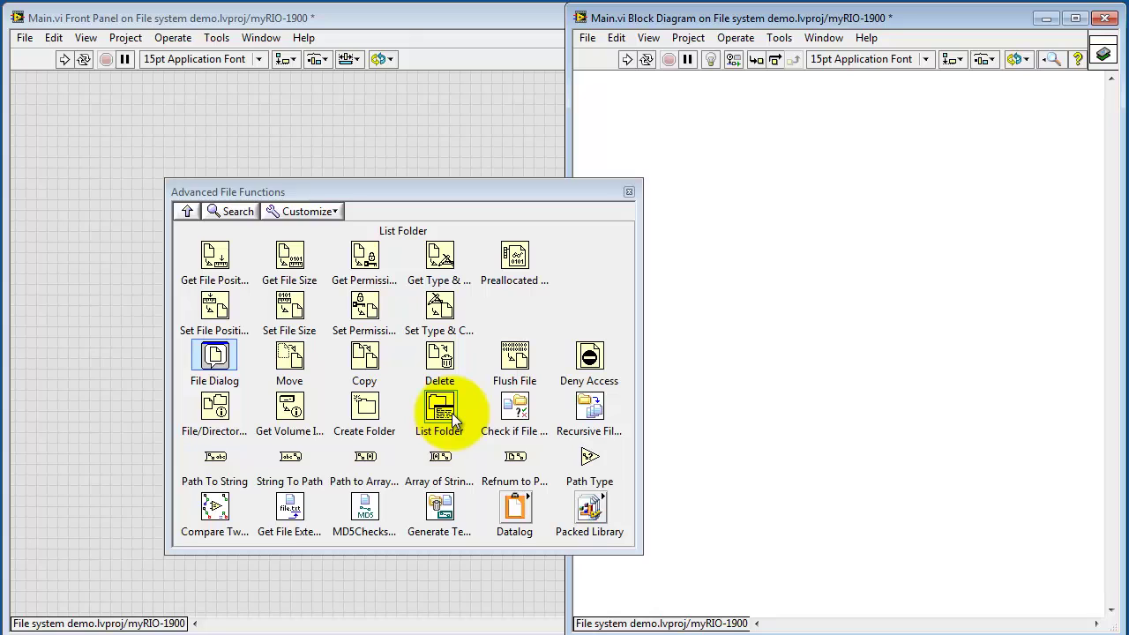
pyautogui.click(187, 211)
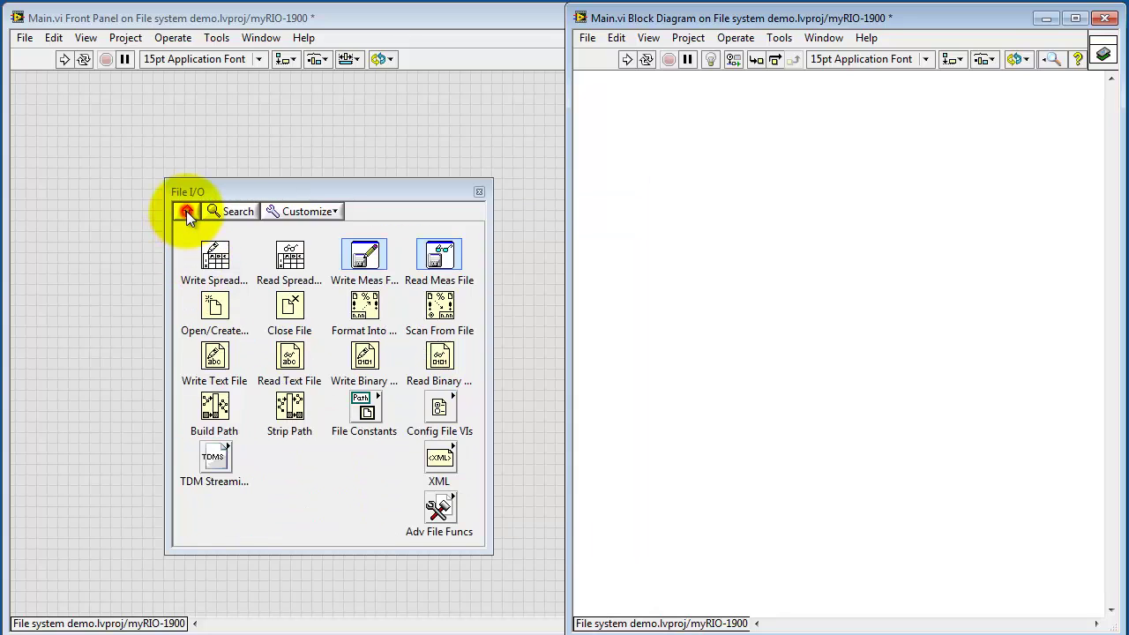
# Place a Write Text File node and wire a /tmp/hello.txt path constant to its file input
pyautogui.moveTo(216, 354); pyautogui.dragTo(830, 305)
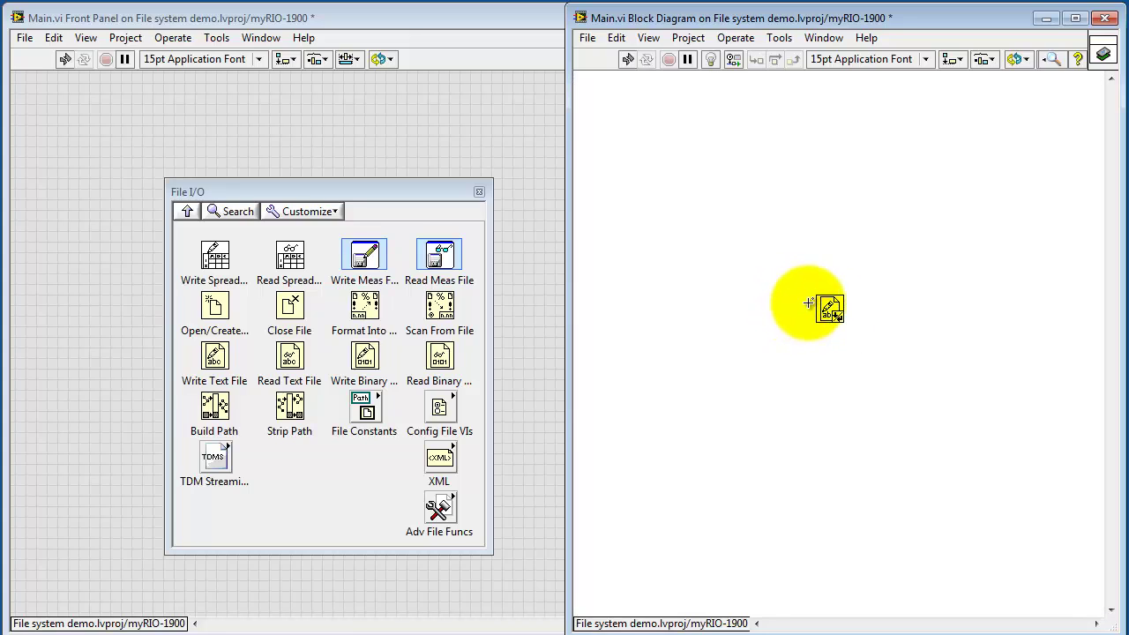
pyautogui.rightClick(815, 301)
pyautogui.moveTo(838, 414)
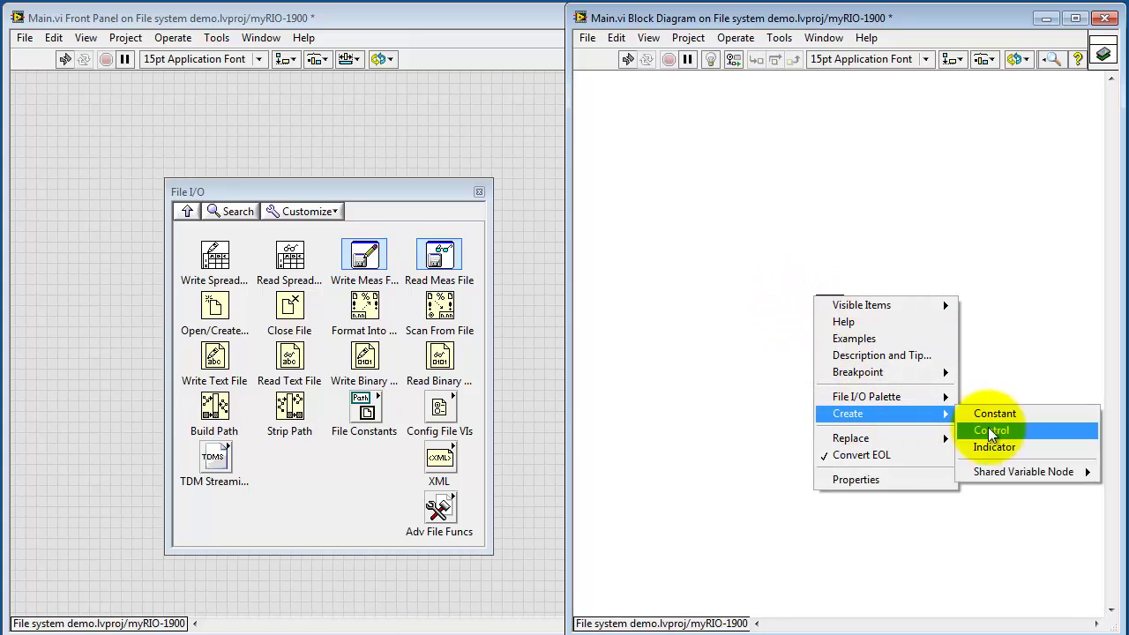
pyautogui.click(1015, 415)
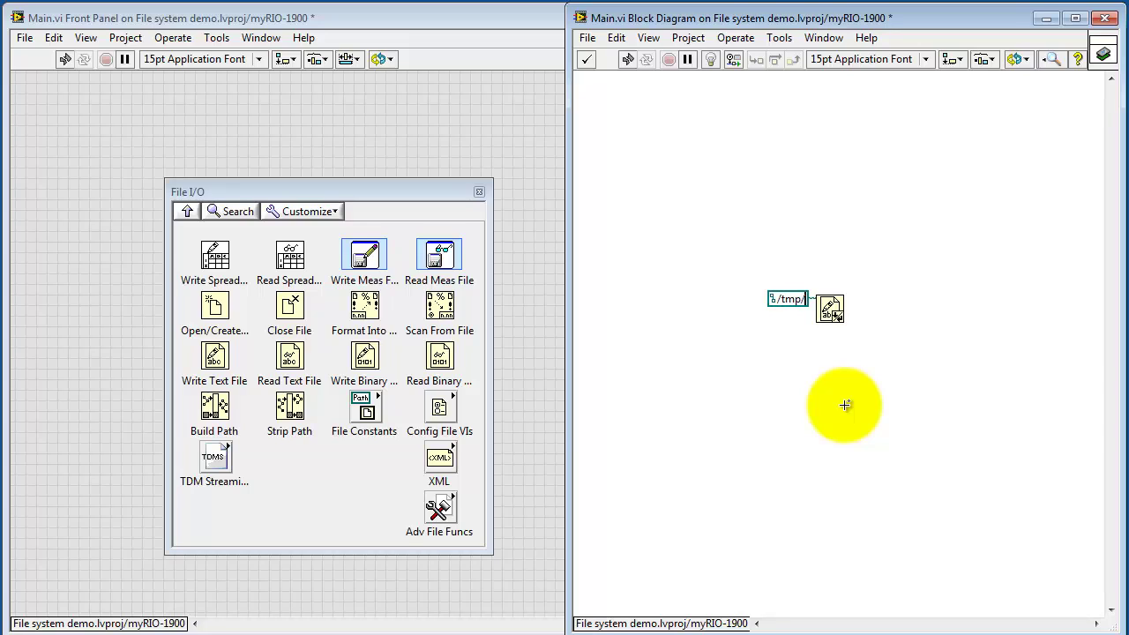
pyautogui.write('/tmp/hello.txt')
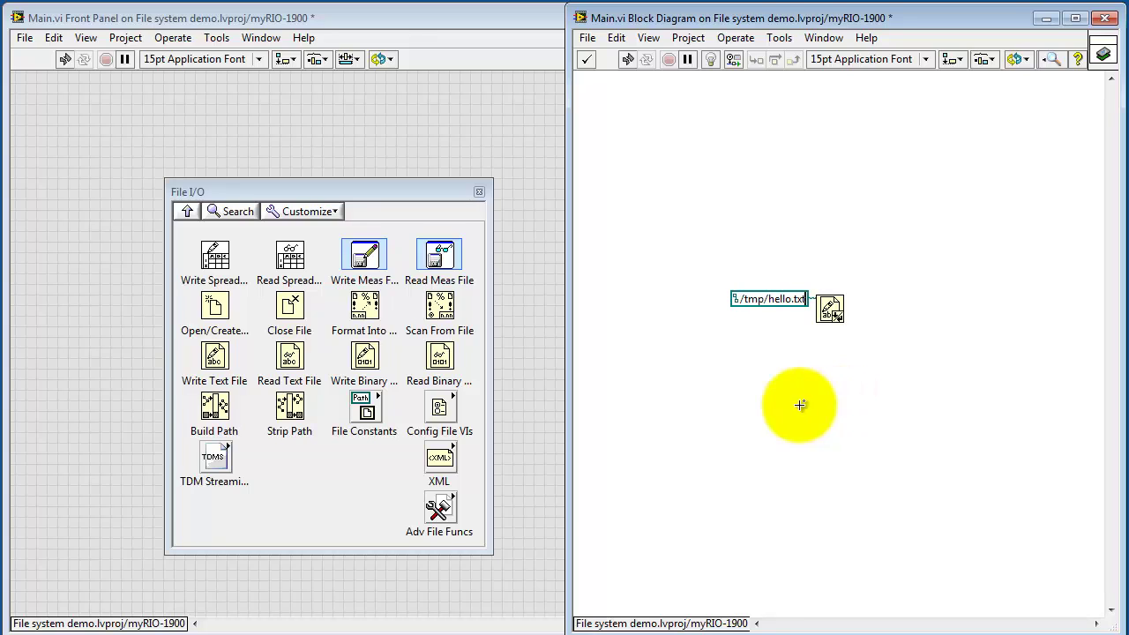
pyautogui.moveTo(749, 304); pyautogui.dragTo(729, 279)
pyautogui.click(748, 360)
# Wire a 'hello, world!' string constant to the text input and run the VI
pyautogui.rightClick(830, 306)
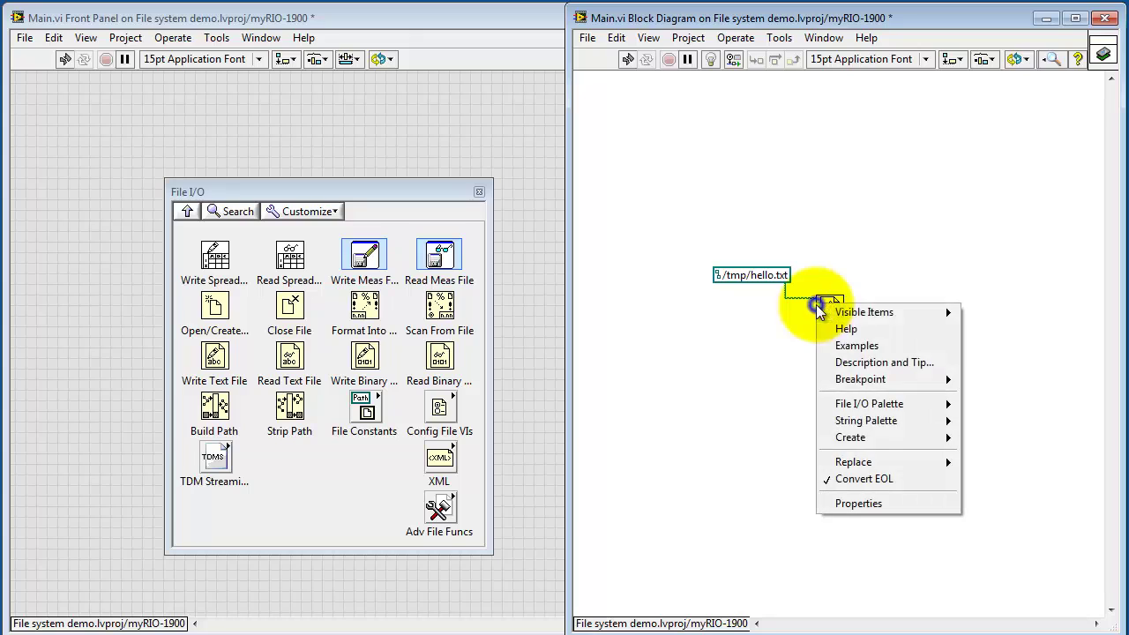
pyautogui.moveTo(871, 441)
pyautogui.click(979, 434)
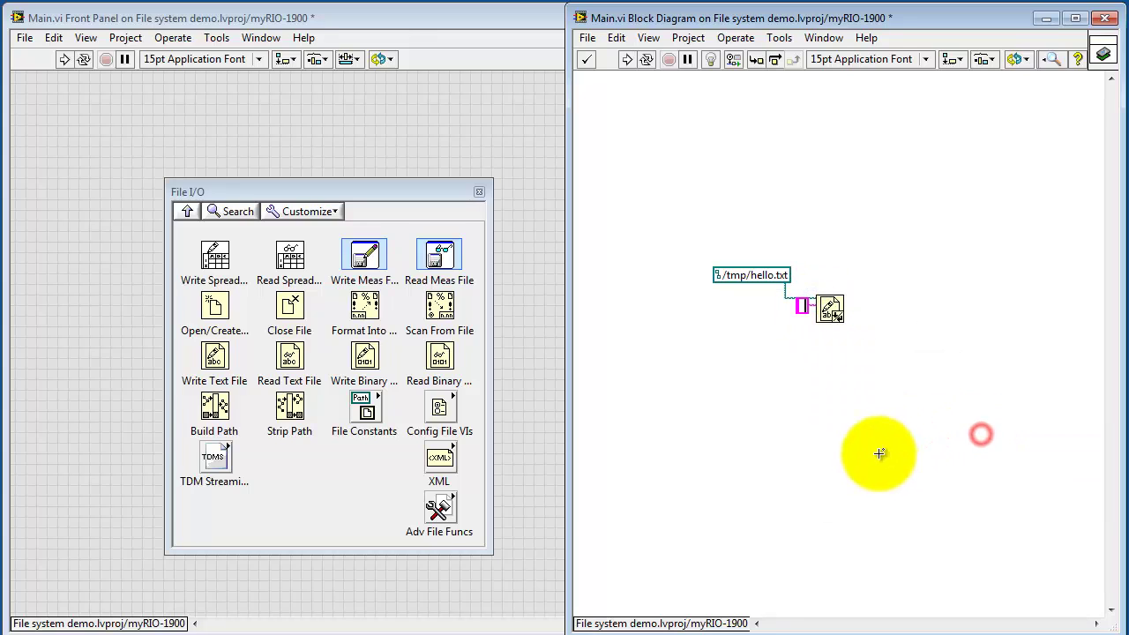
pyautogui.write('hello')
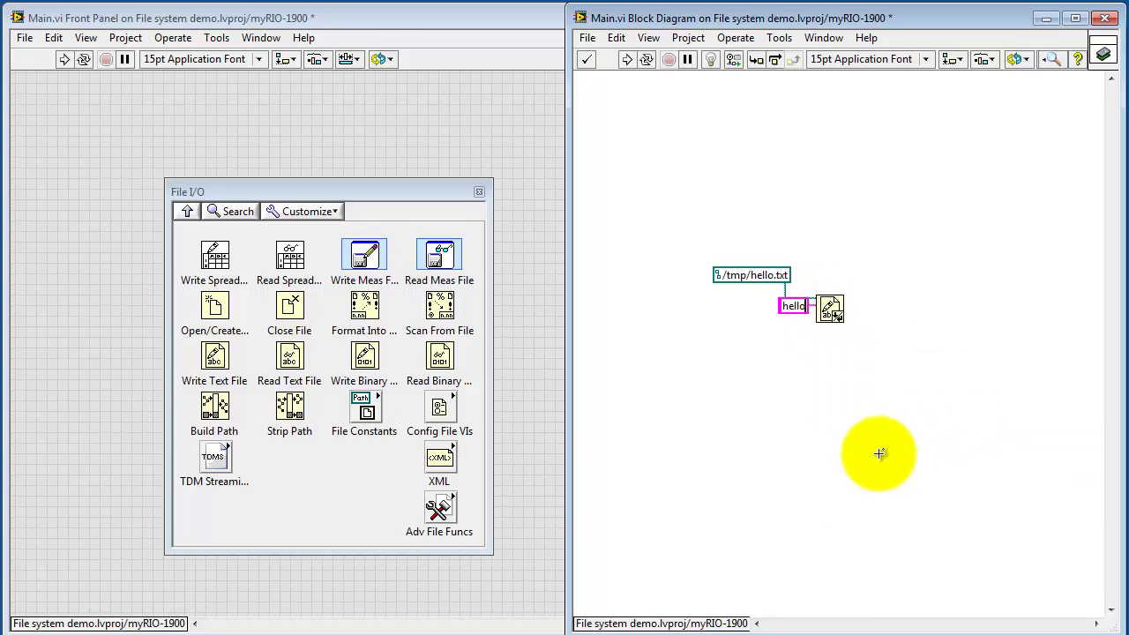
pyautogui.write(', world!')
pyautogui.click(880, 453)
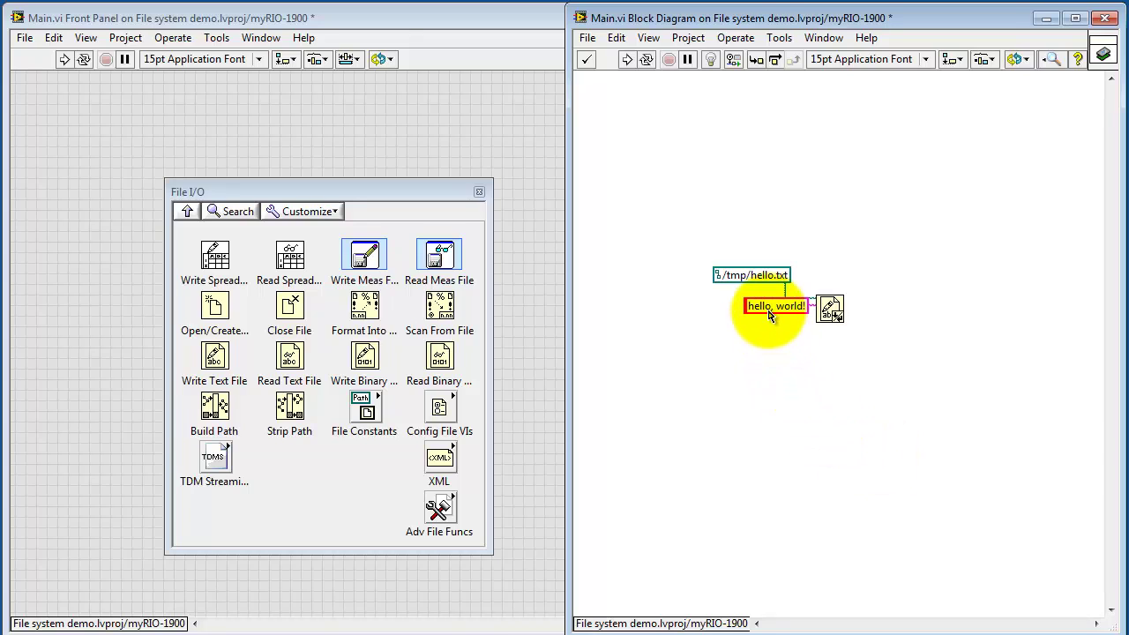
pyautogui.moveTo(770, 316); pyautogui.dragTo(739, 325)
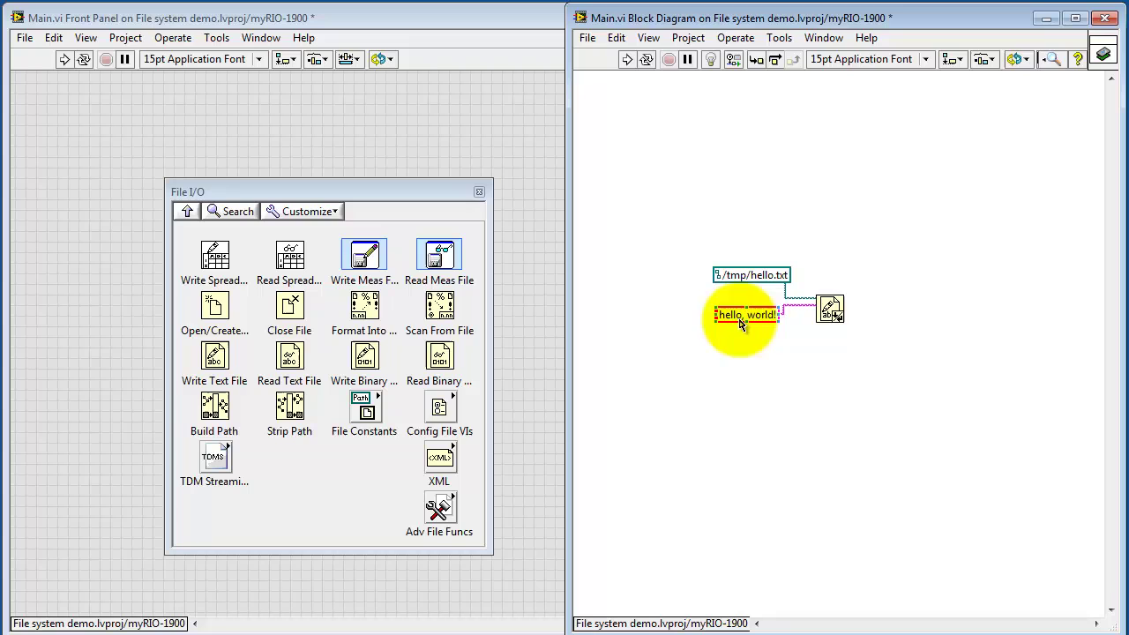
pyautogui.click(772, 363)
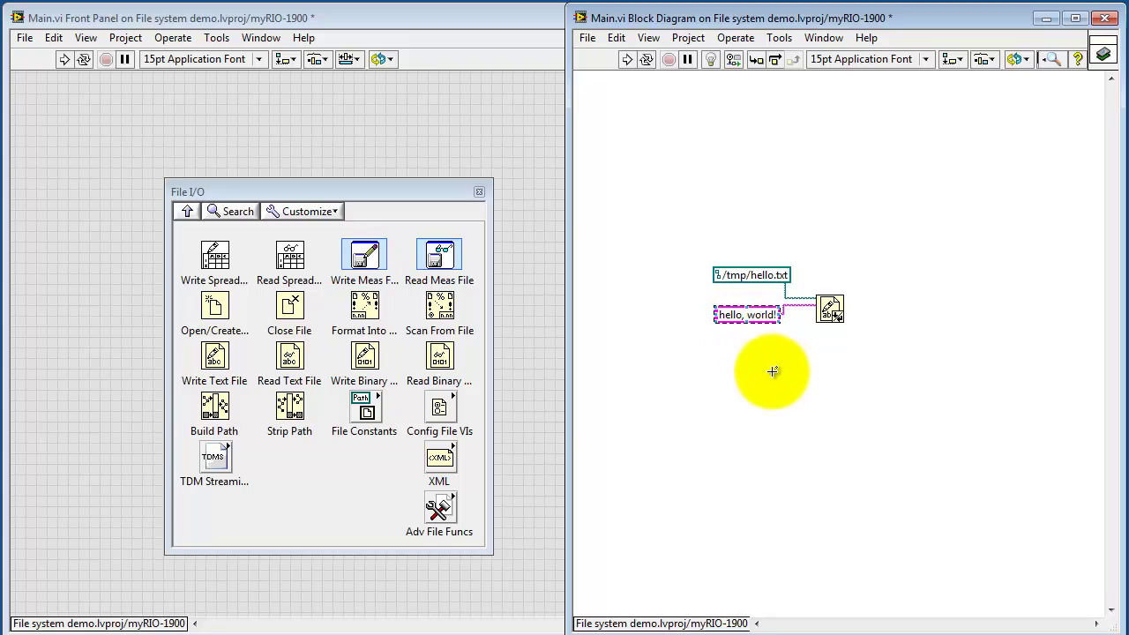
pyautogui.click(628, 58)
# Save the VI, refresh R:\tmp and confirm hello.txt contains 'hello, world!'
pyautogui.click(447, 191)
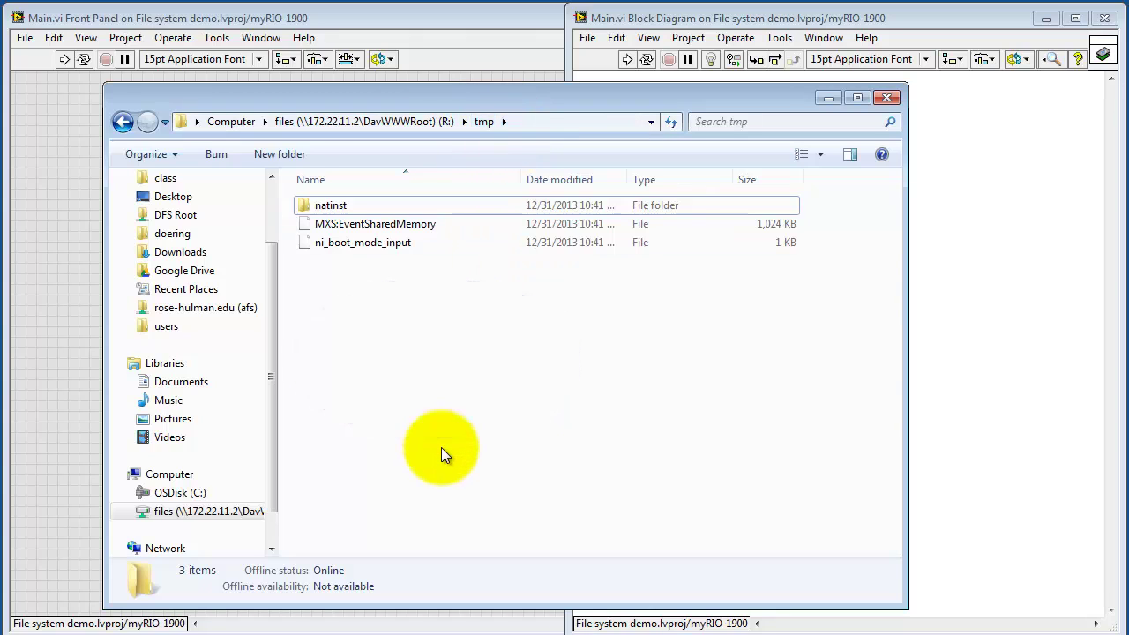
pyautogui.press('F5')
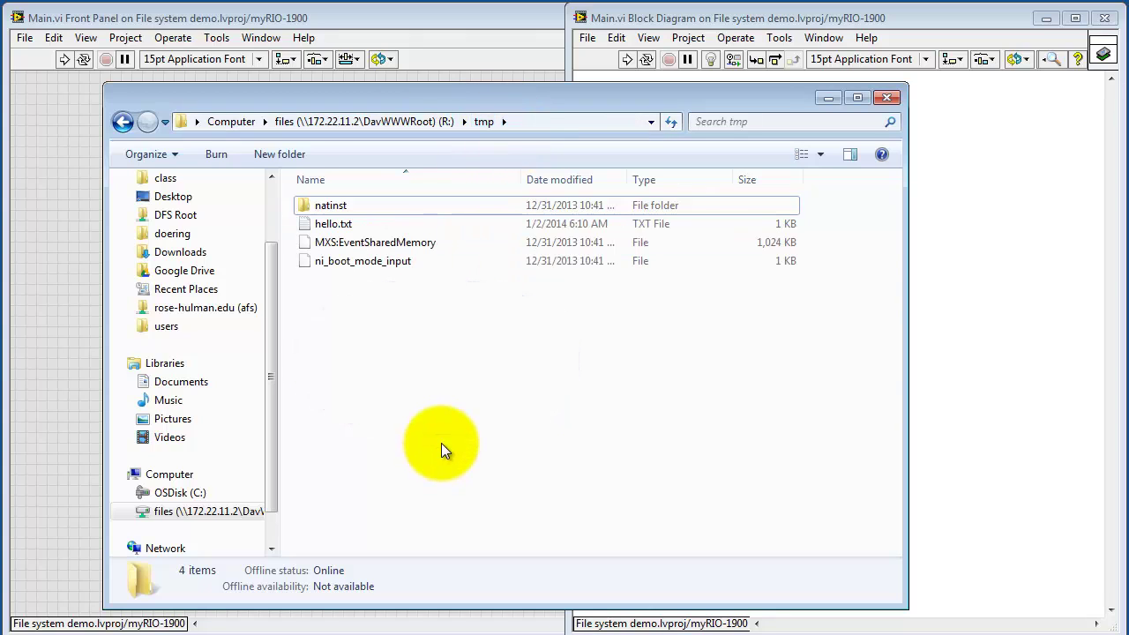
pyautogui.doubleClick(335, 225)
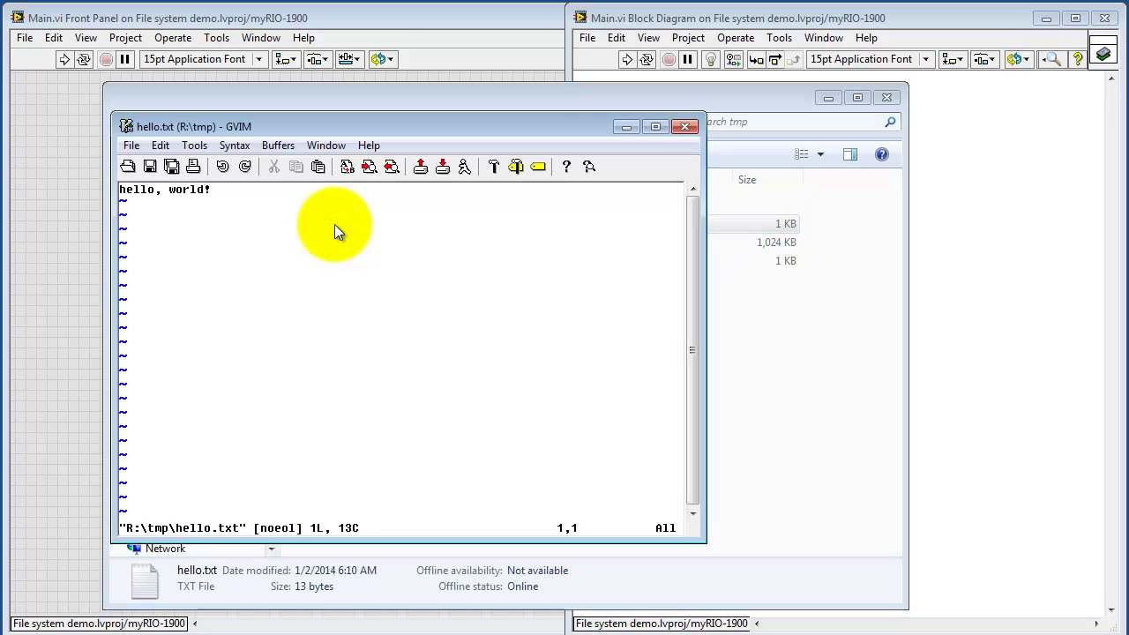
pyautogui.click(684, 127)
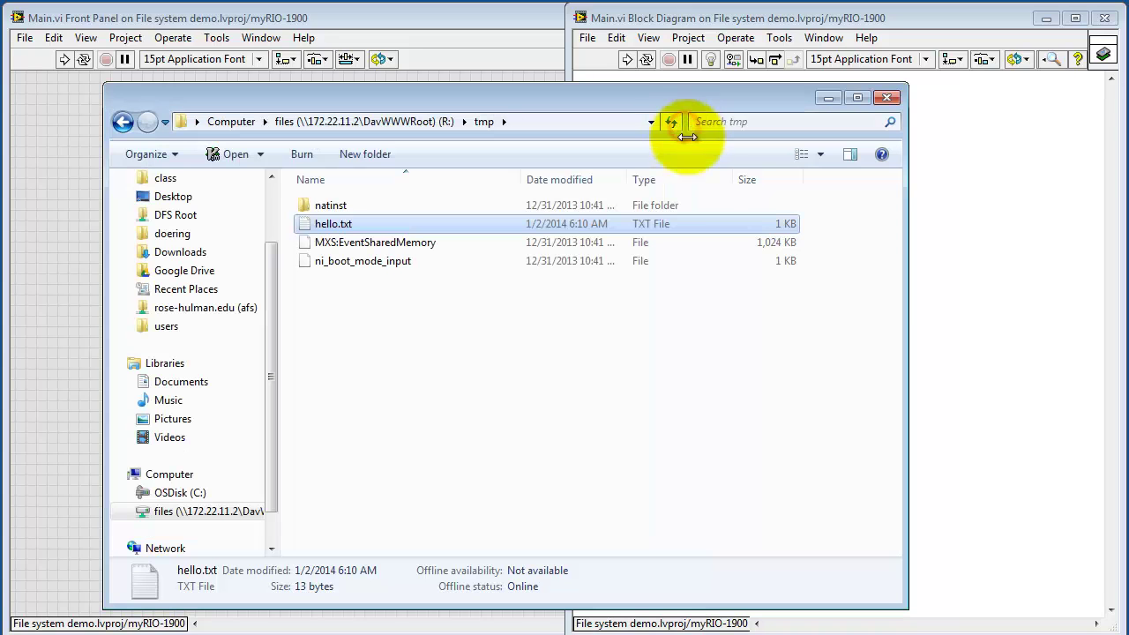
pyautogui.click(990, 282)
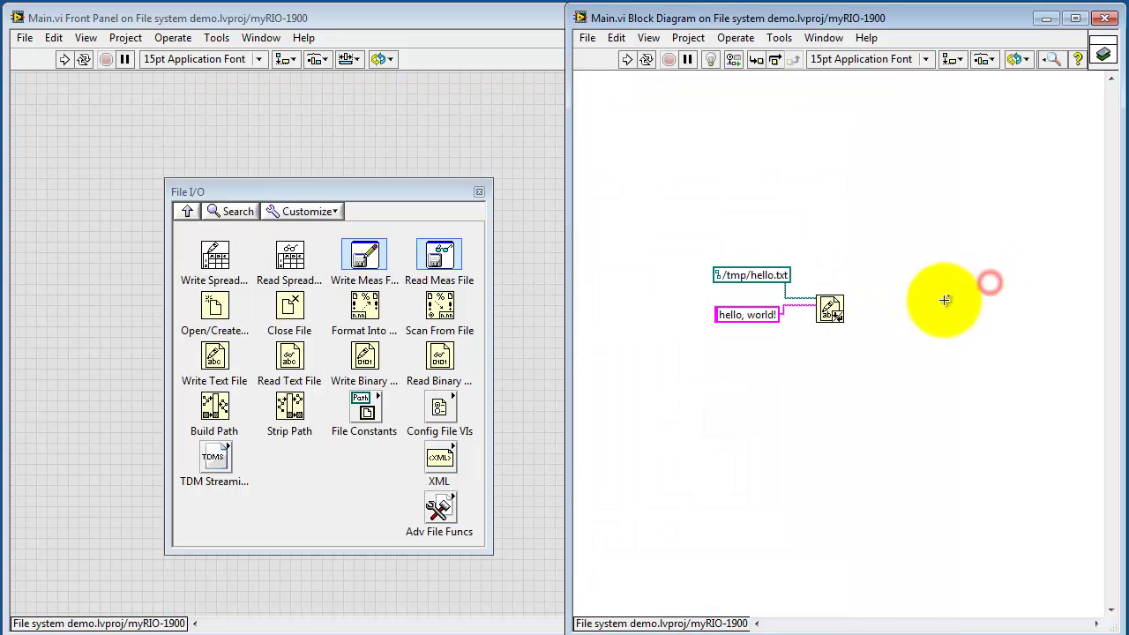
# Change the path to /tmp/hello_again.txt and the string to 'hello, world, again!', then run
pyautogui.tripleClick(775, 279)
pyautogui.click(774, 276)
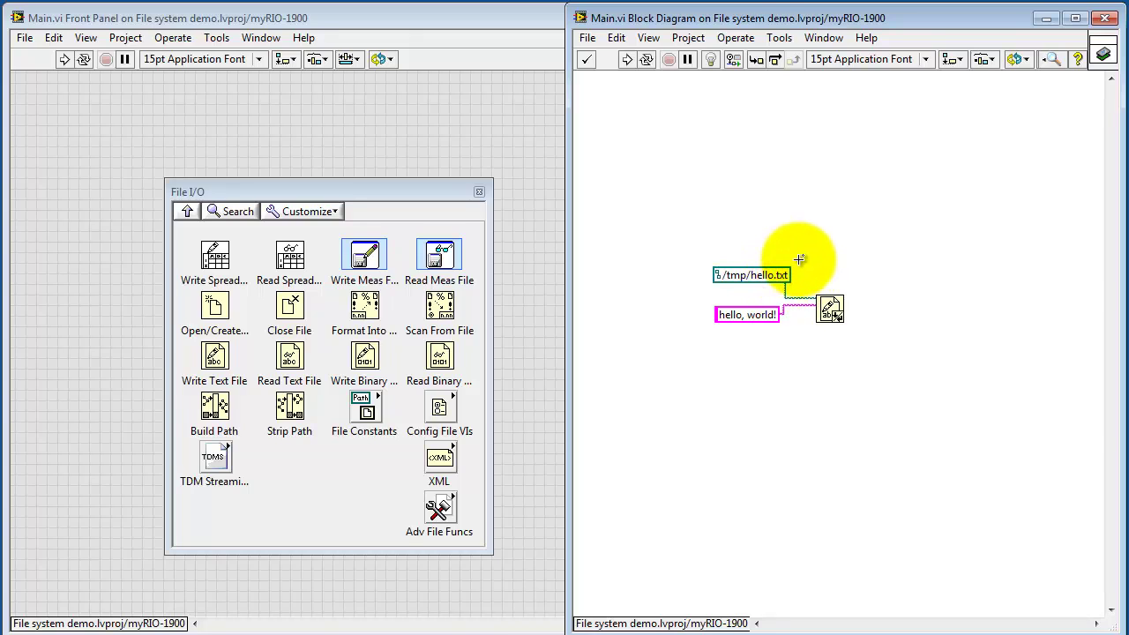
pyautogui.write('_again')
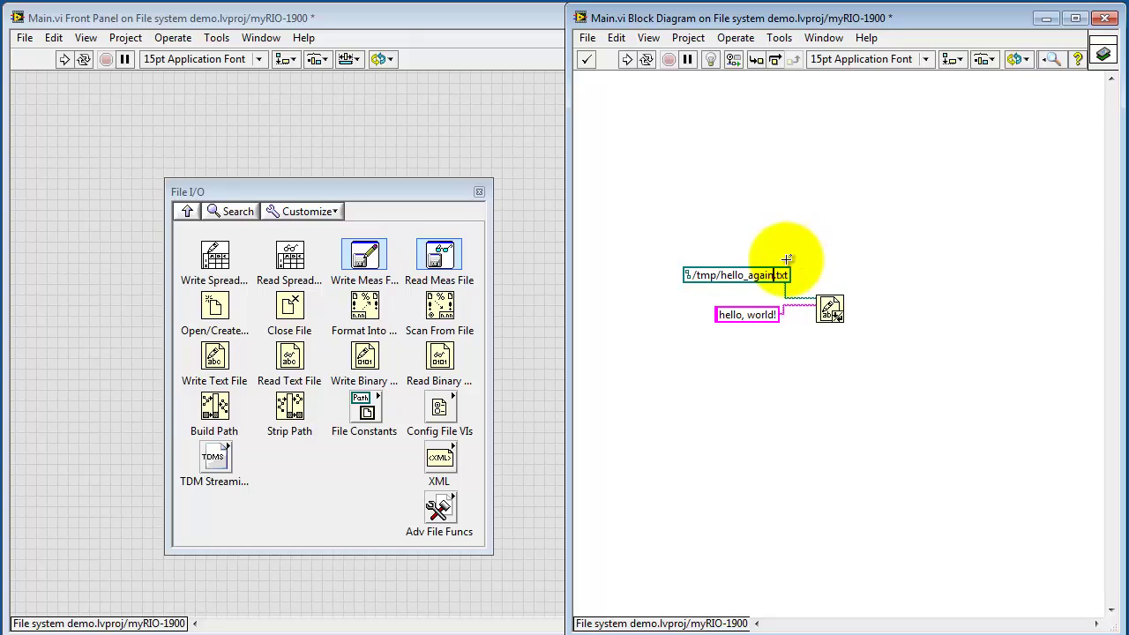
pyautogui.doubleClick(763, 315)
pyautogui.click(763, 315)
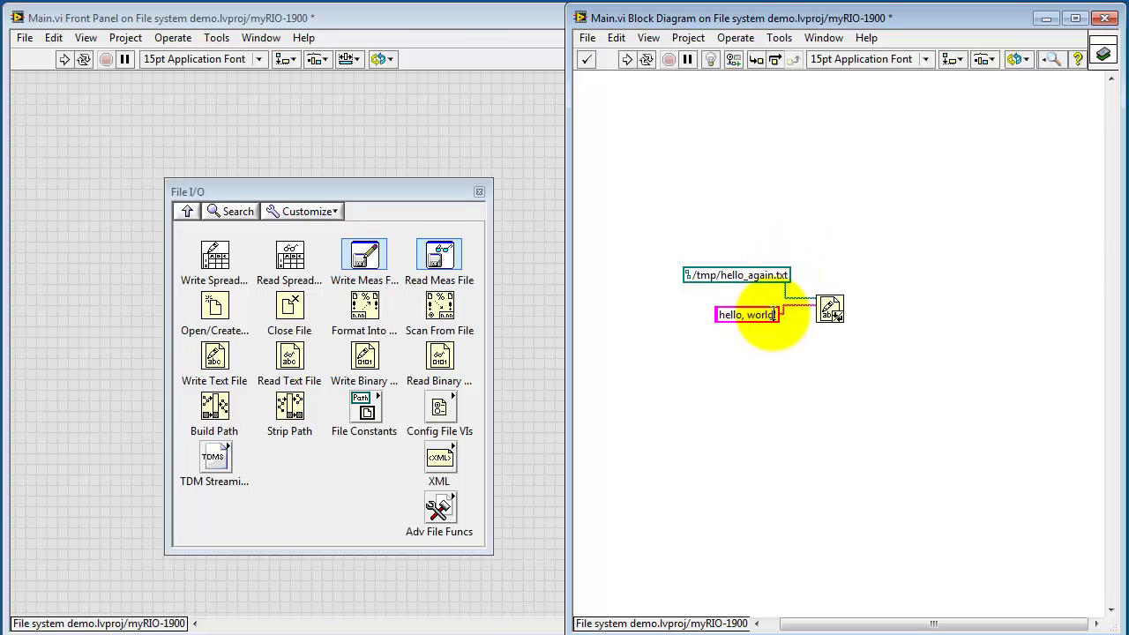
pyautogui.write(', again')
pyautogui.click(625, 60)
# Save the VI and confirm hello_again.txt reads 'hello, world, again!'
pyautogui.click(436, 189)
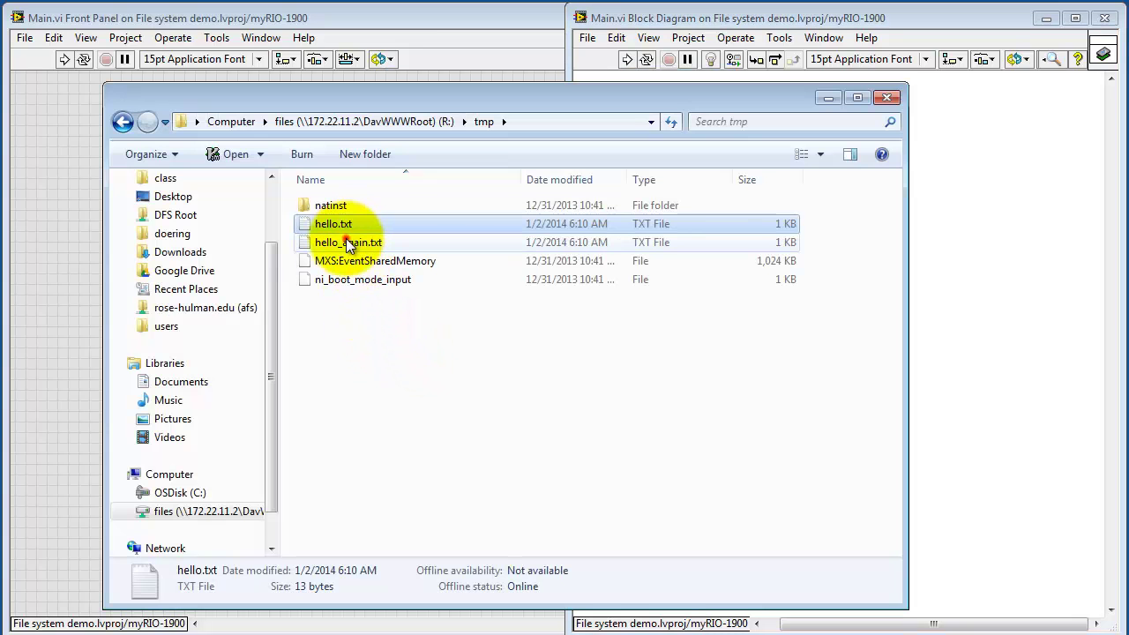
pyautogui.doubleClick(348, 244)
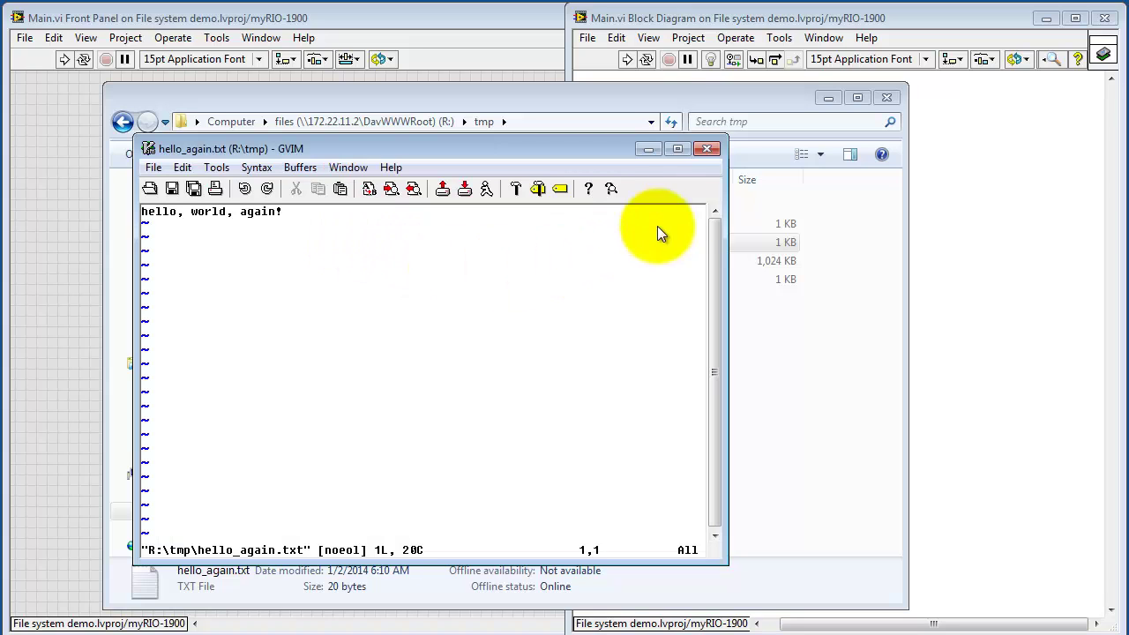
pyautogui.click(709, 150)
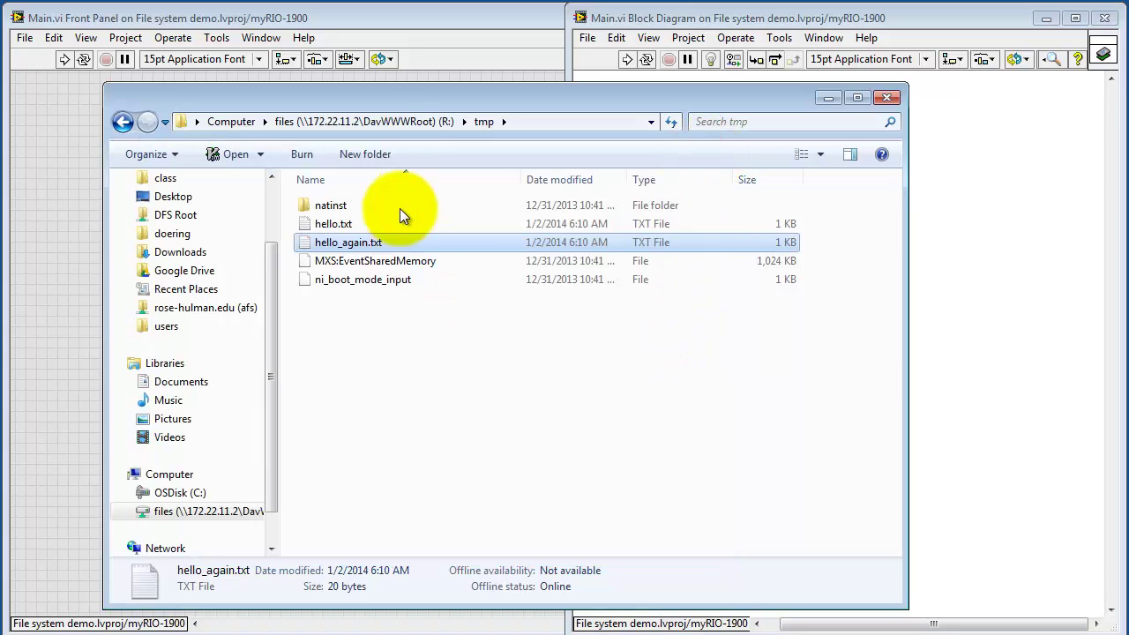
# Open the myRIO's u folder from the drive root, then return to the block diagram
pyautogui.click(382, 122)
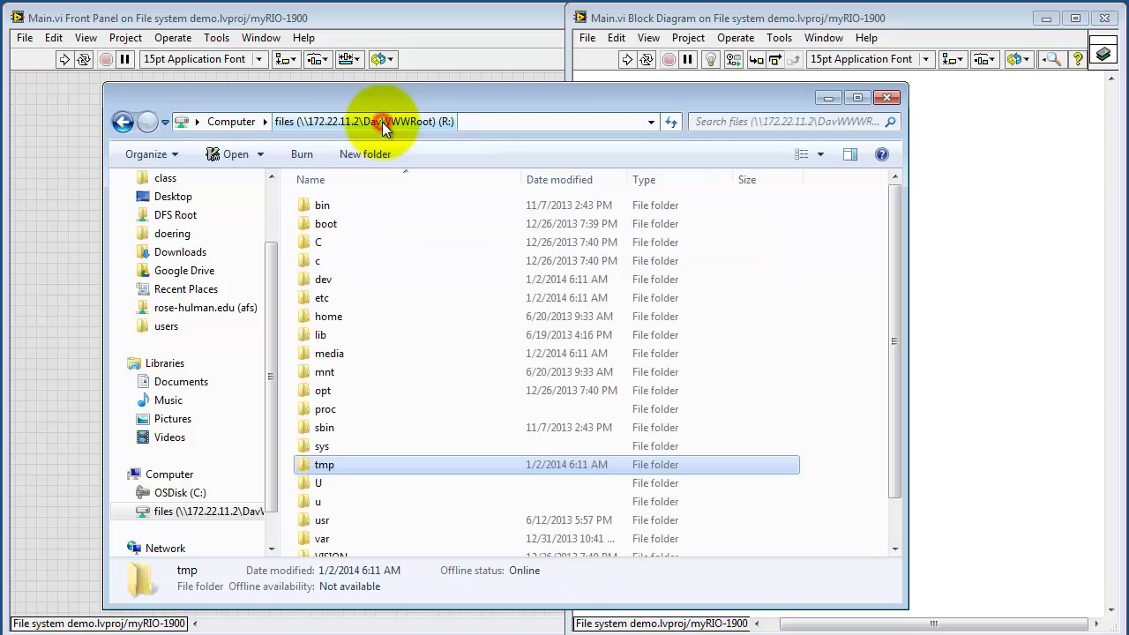
pyautogui.doubleClick(315, 502)
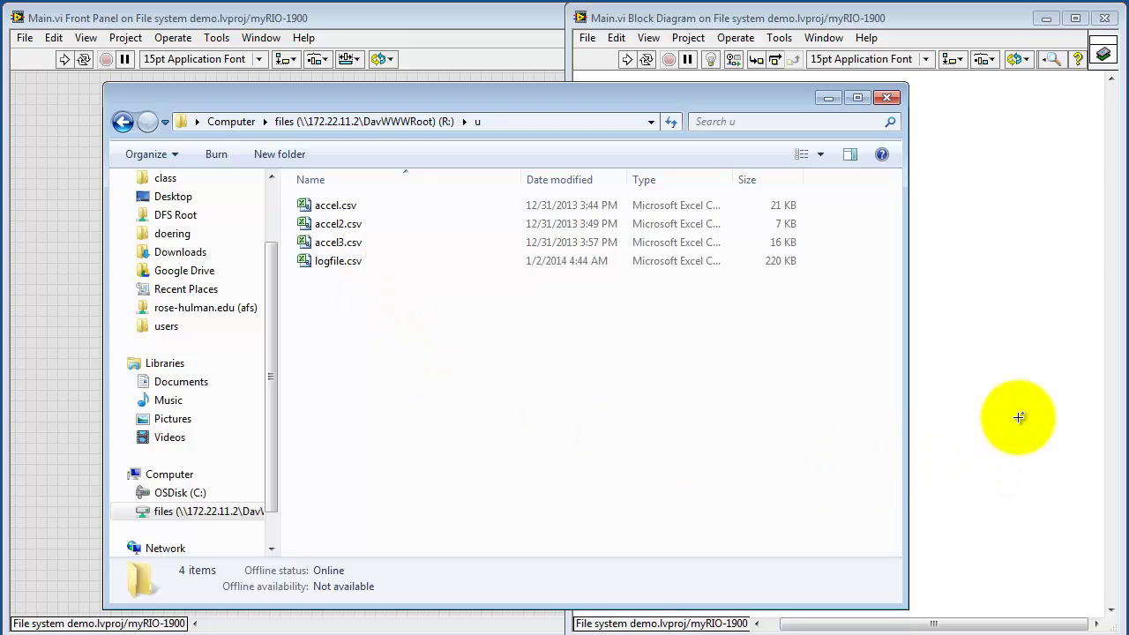
pyautogui.click(1009, 393)
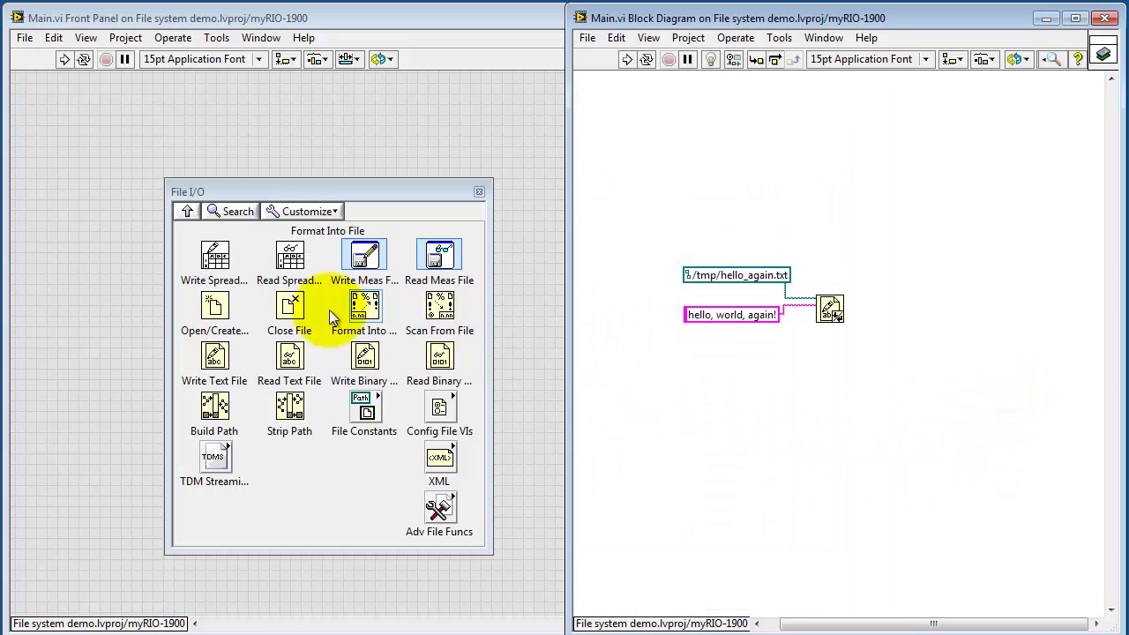
# Place a Write To Spreadsheet File node with a /u/demo_logfile.csv constant on its file path
pyautogui.moveTo(245, 289); pyautogui.dragTo(856, 408)
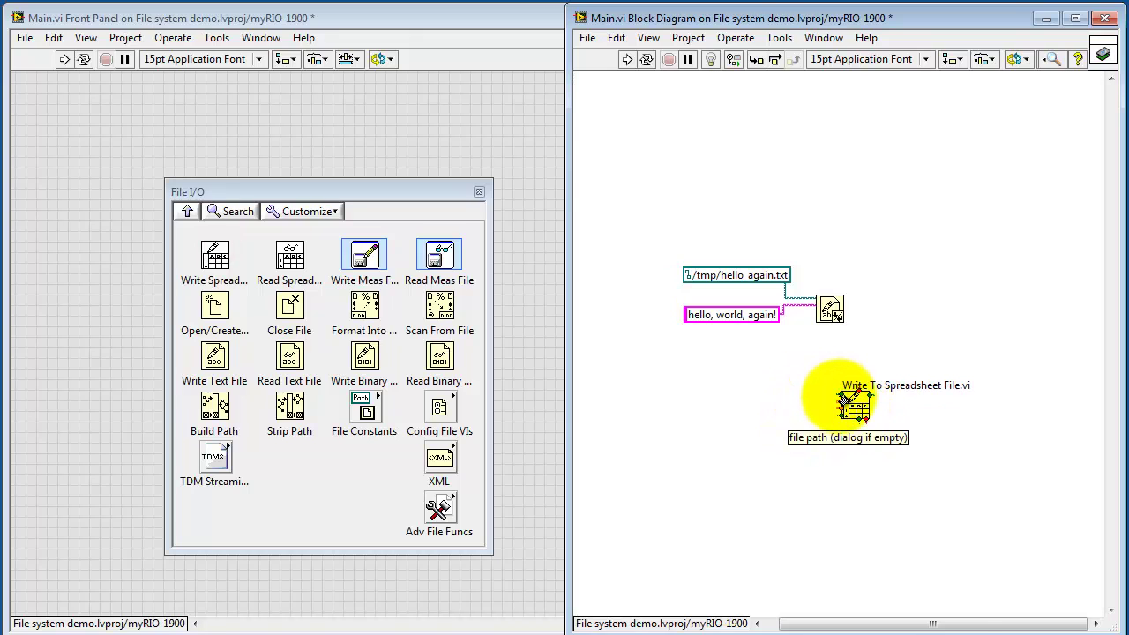
pyautogui.rightClick(839, 400)
pyautogui.moveTo(887, 404)
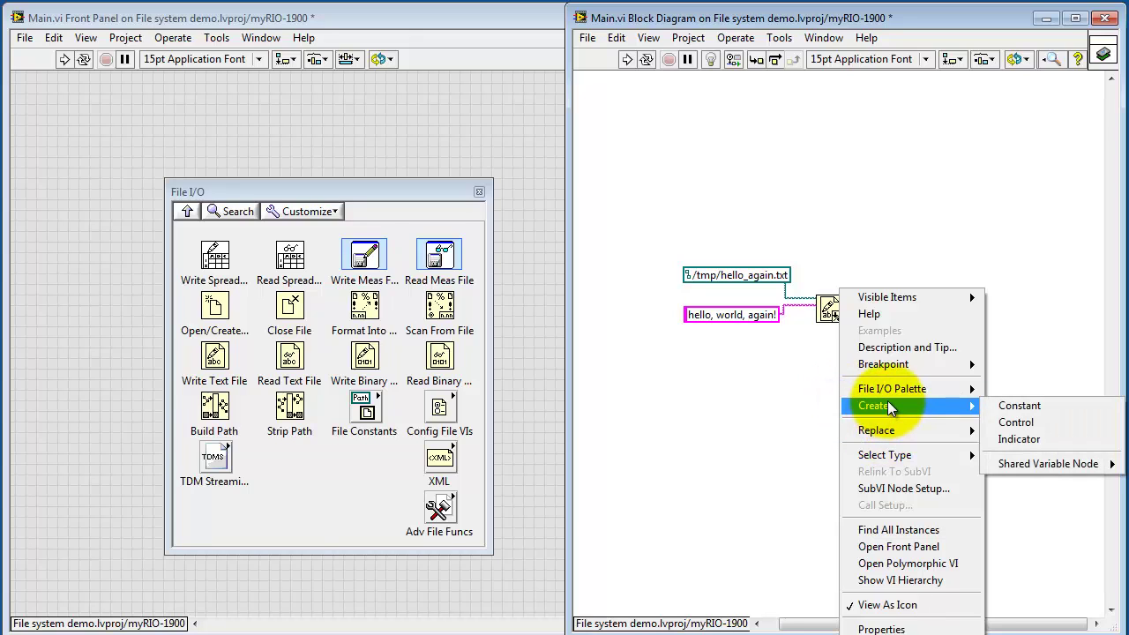
pyautogui.click(1029, 401)
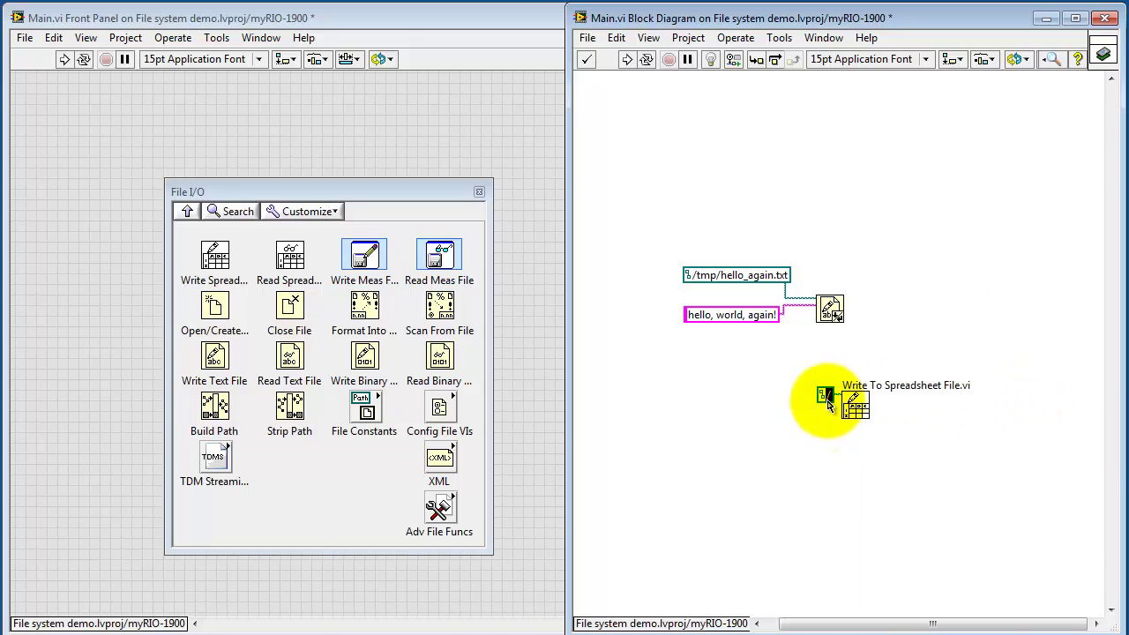
pyautogui.moveTo(694, 358); pyautogui.dragTo(712, 377)
pyautogui.click(711, 374)
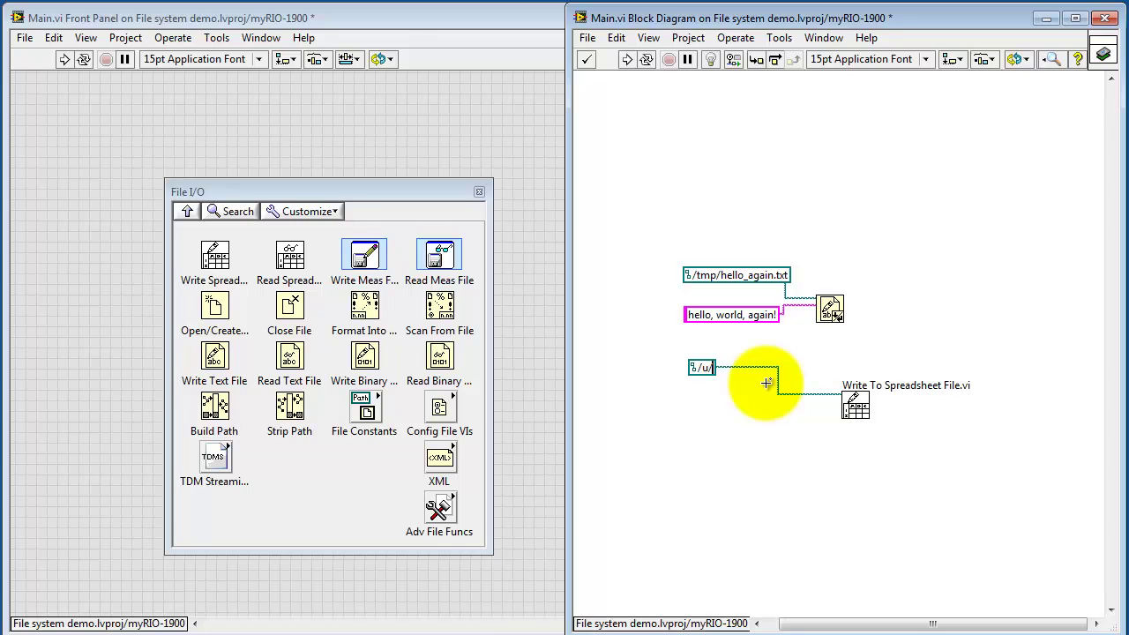
pyautogui.write('/u/demo_logfile.')
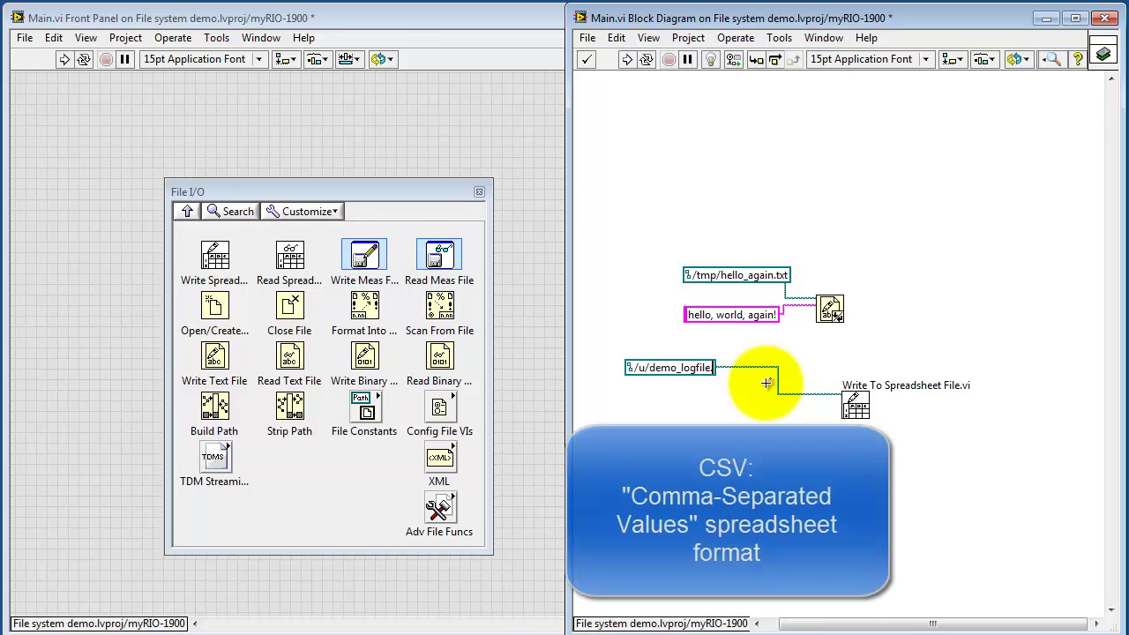
pyautogui.write('cs')
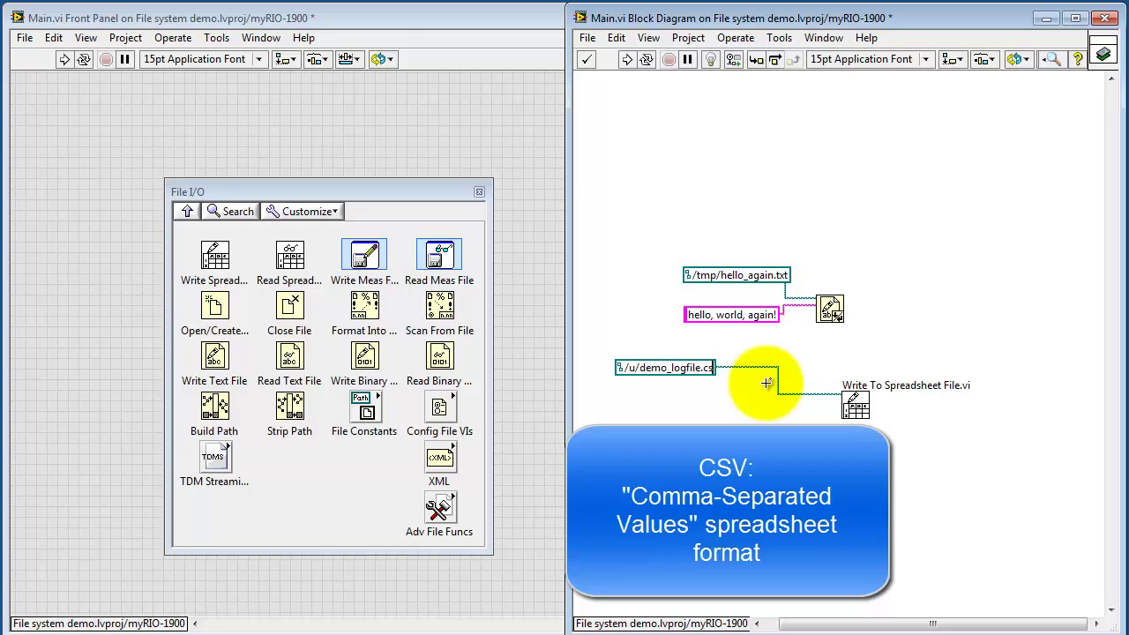
pyautogui.write('v')
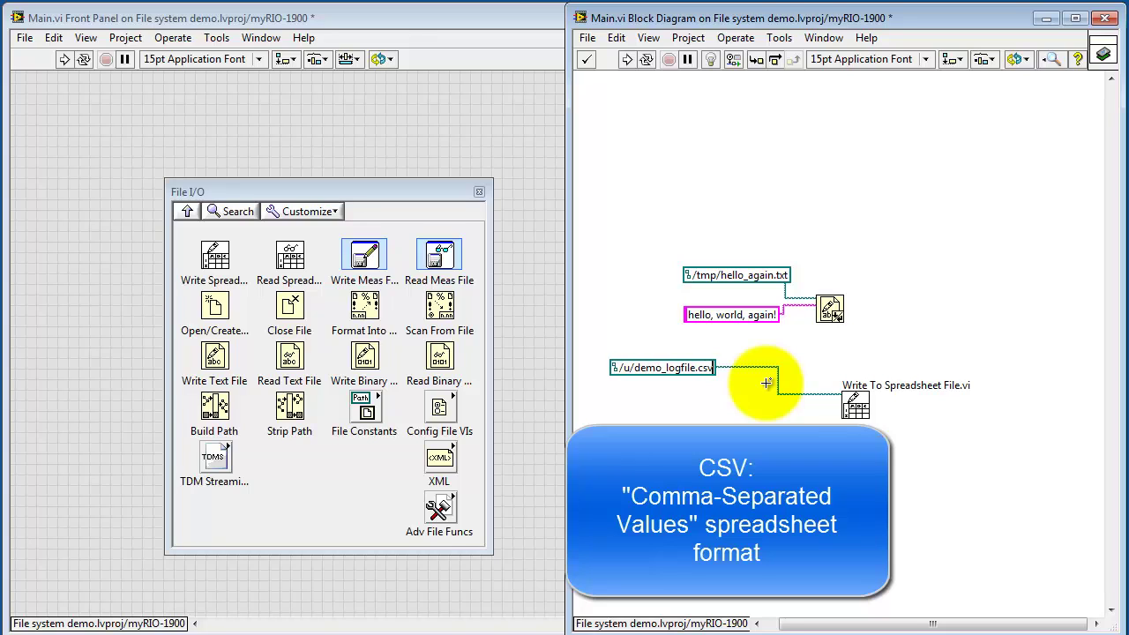
pyautogui.click(783, 402)
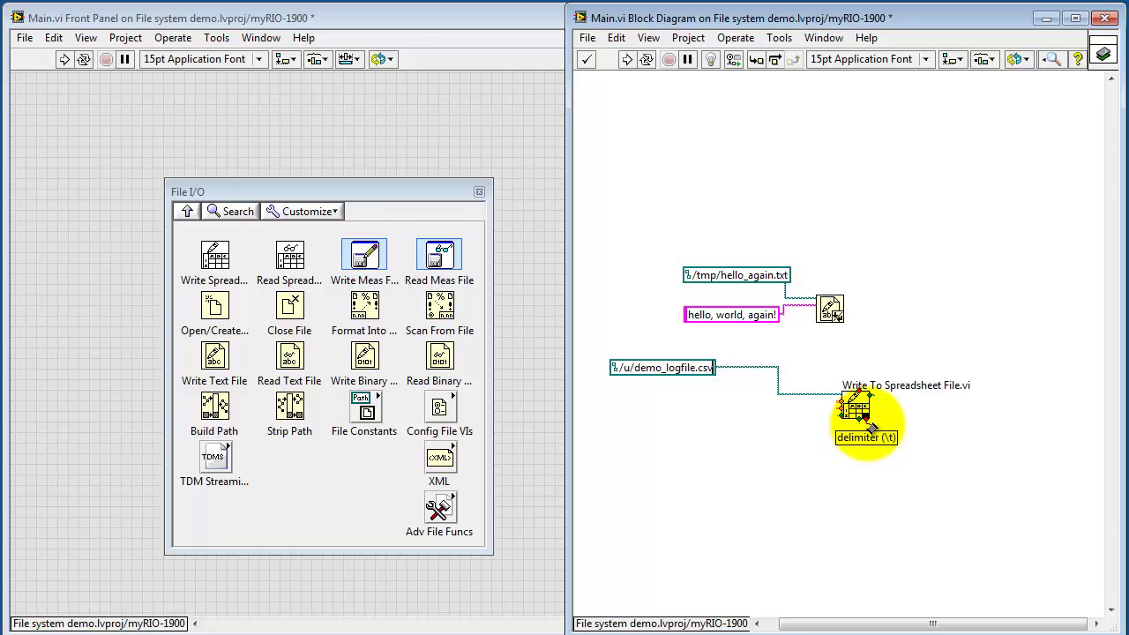
# Create a constant wired to the spreadsheet node's delimiter input
pyautogui.rightClick(869, 425)
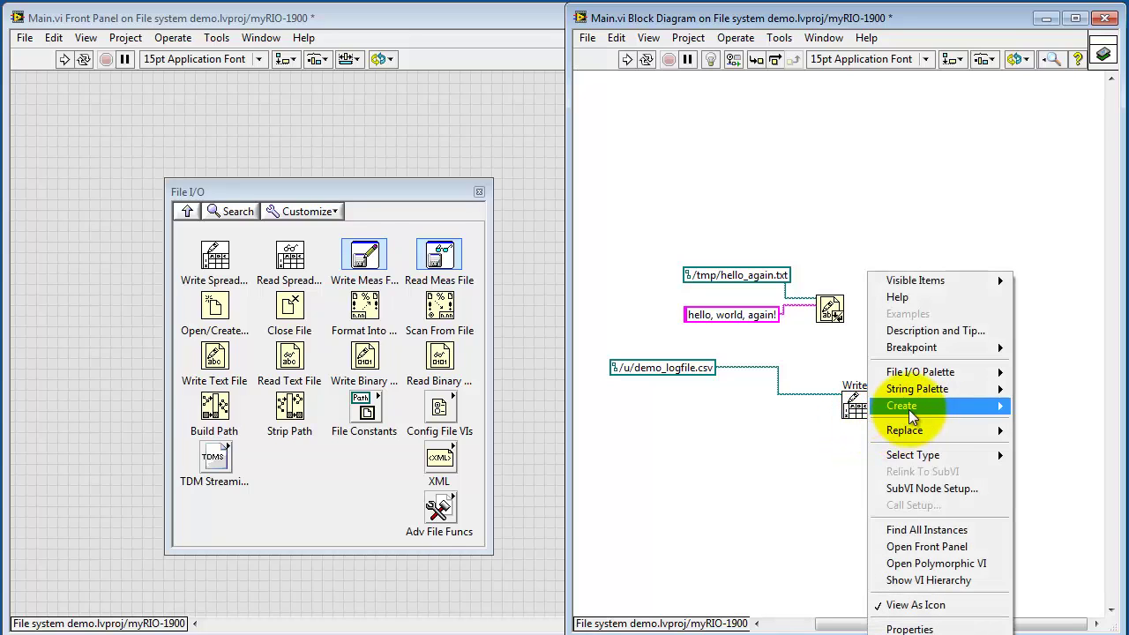
pyautogui.moveTo(909, 409)
pyautogui.click(819, 406)
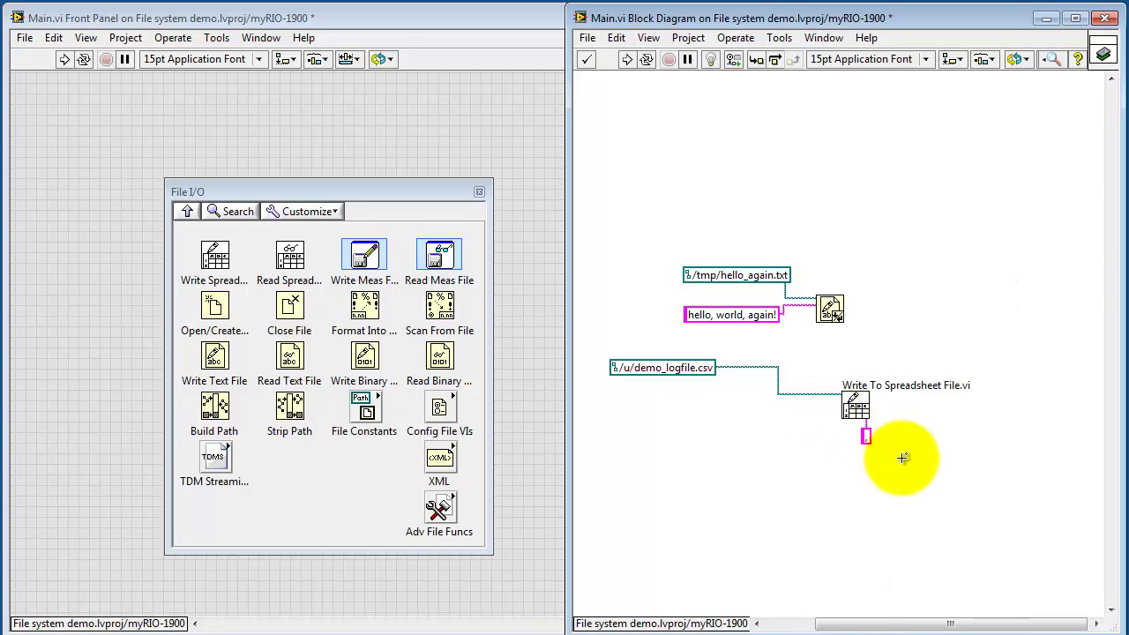
pyautogui.click(935, 459)
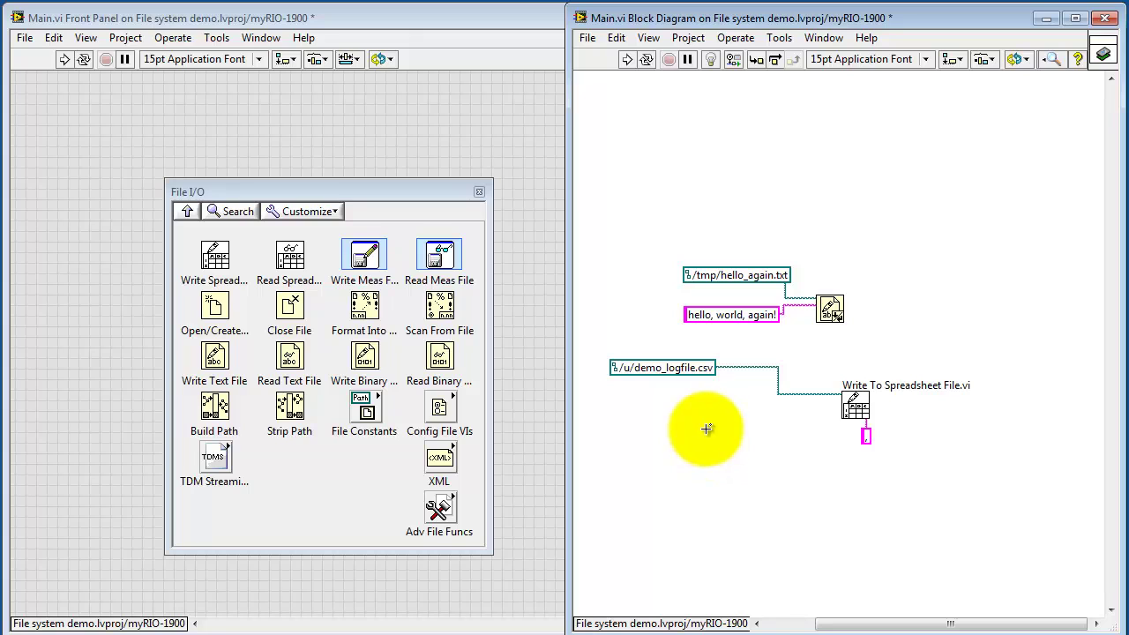
# Wire a 1D numeric array constant holding 3, 2, 1, 0 to the data input
pyautogui.rightClick(839, 410)
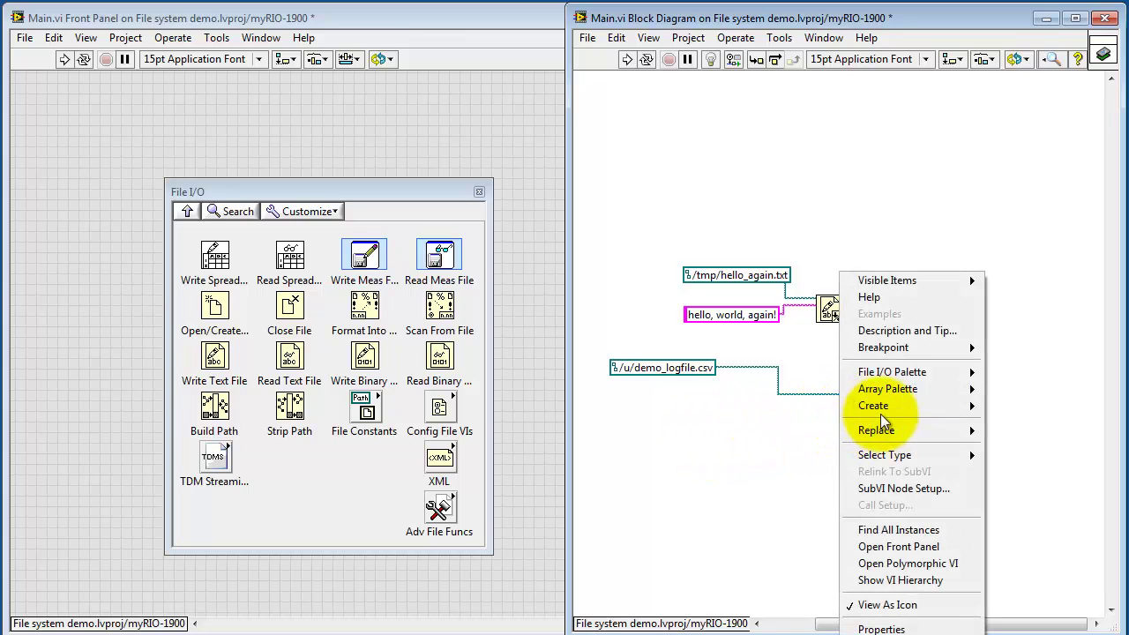
pyautogui.moveTo(917, 405)
pyautogui.click(1021, 411)
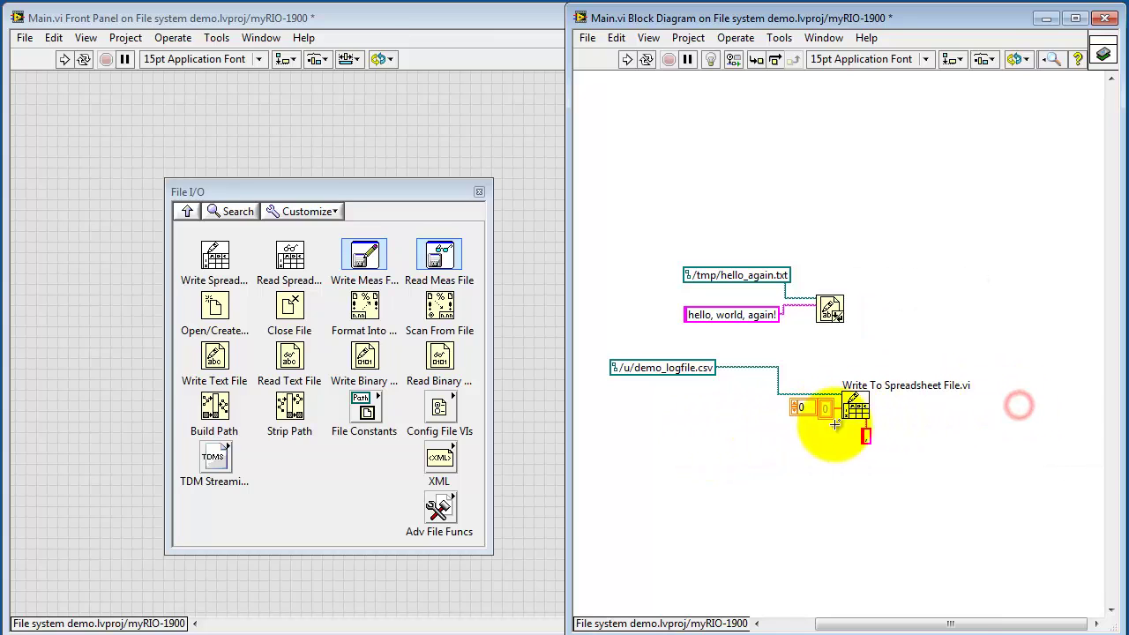
pyautogui.moveTo(818, 416); pyautogui.dragTo(766, 491)
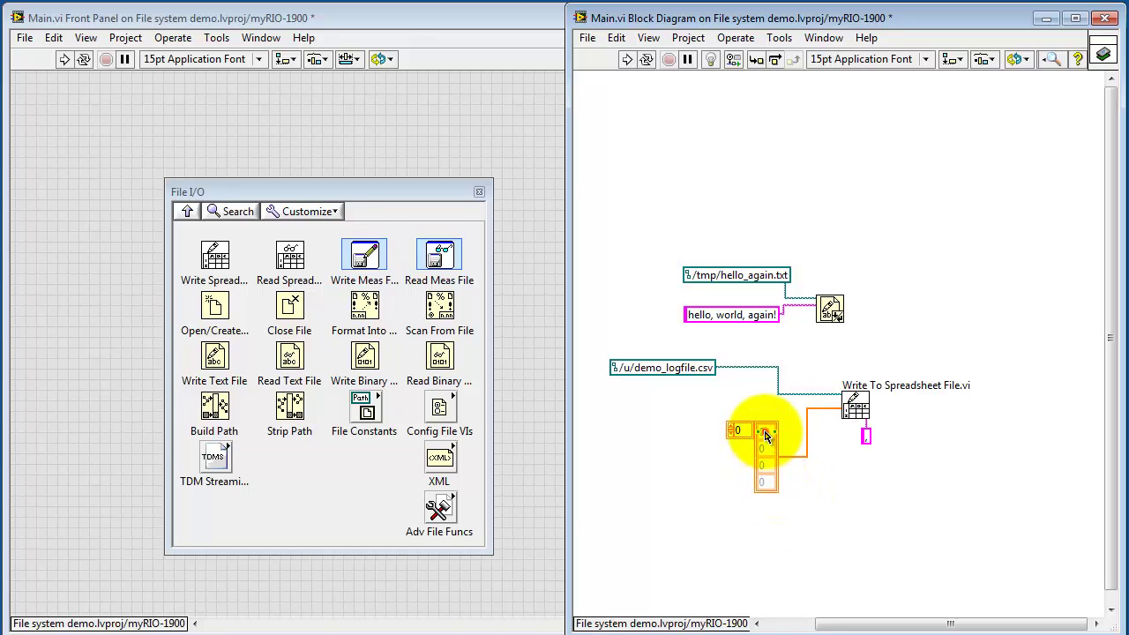
pyautogui.doubleClick(765, 435)
pyautogui.write('3 ')
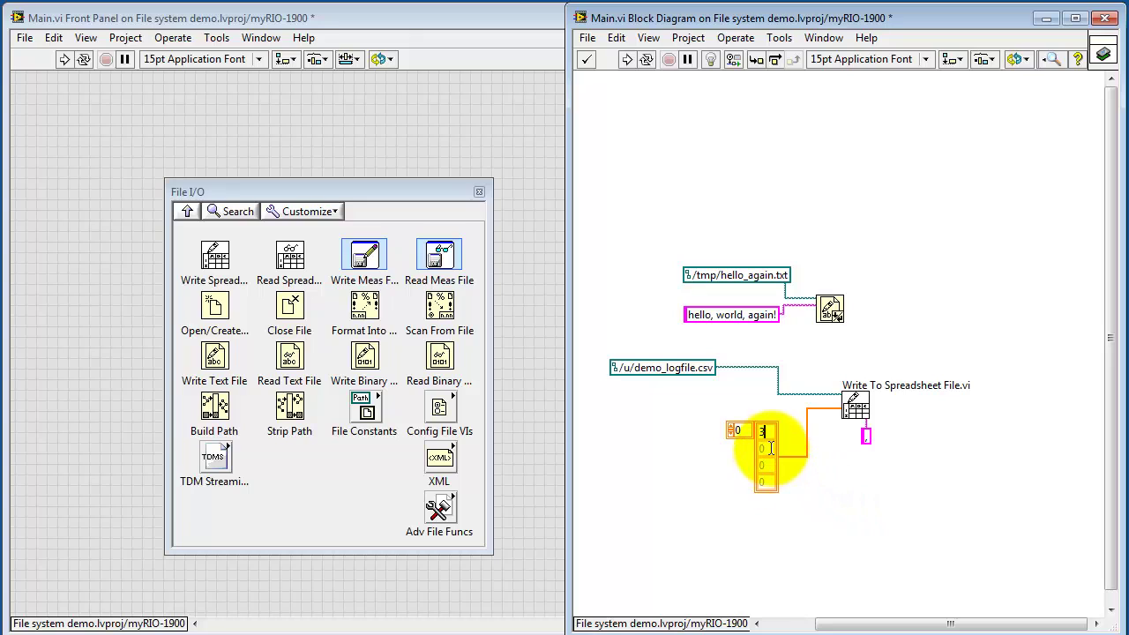
pyautogui.write('2')
pyautogui.doubleClick(765, 465)
pyautogui.write('1')
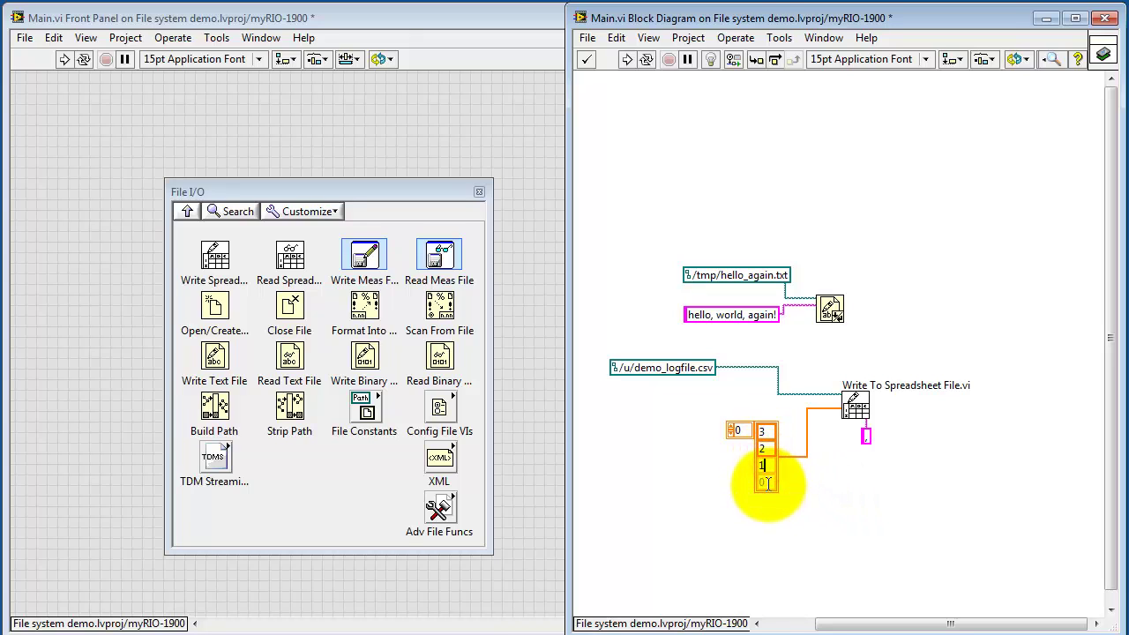
pyautogui.click(834, 498)
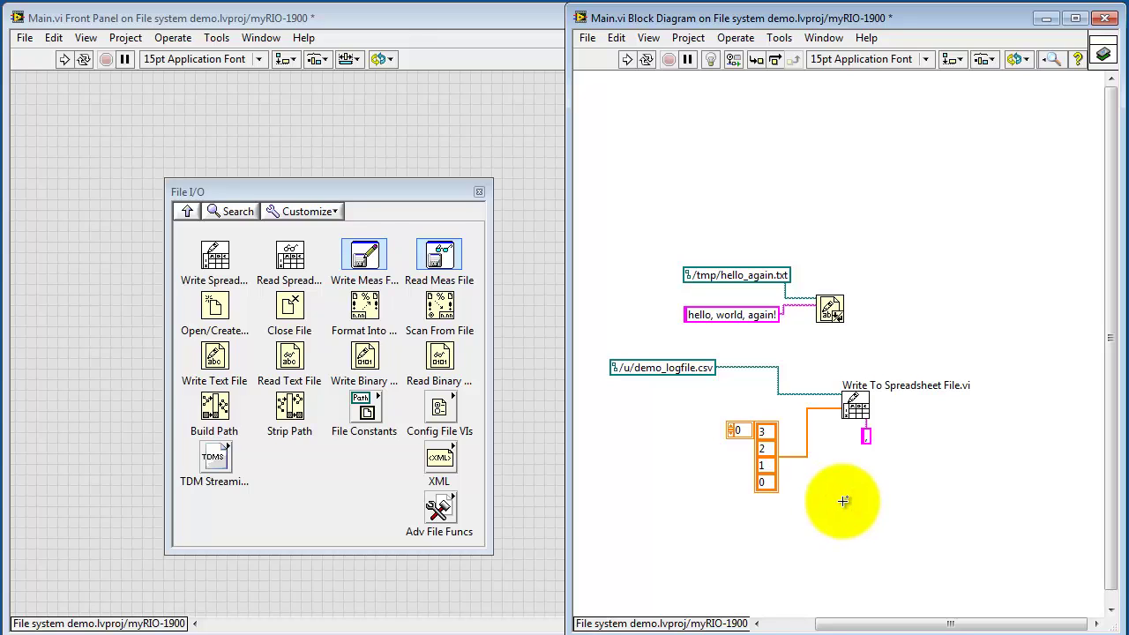
pyautogui.click(688, 368)
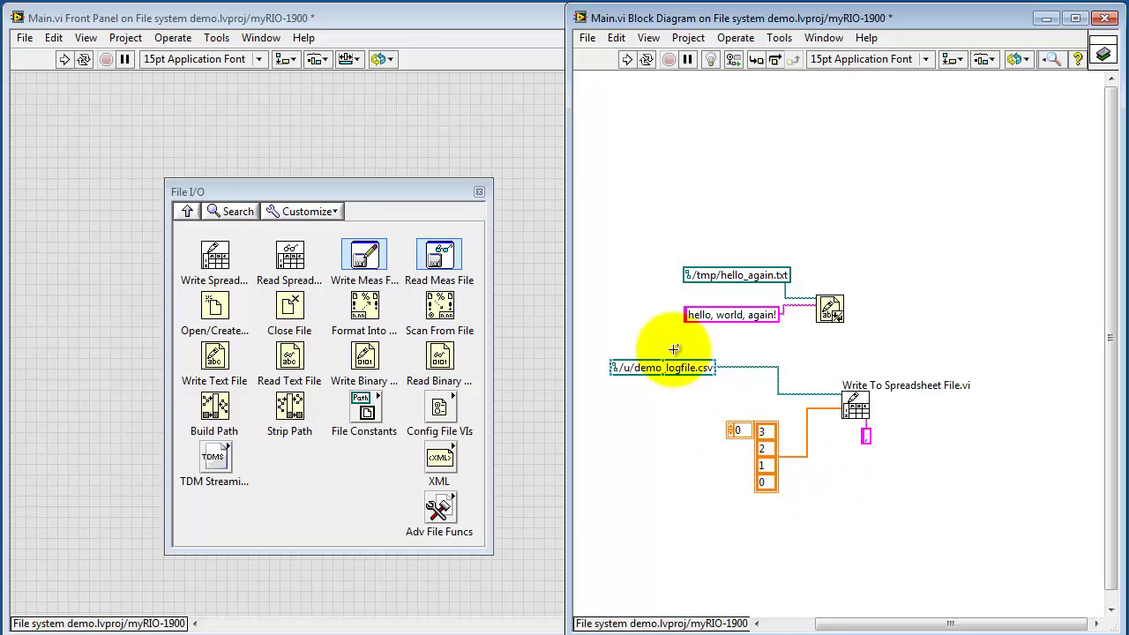
# Enclose the hello_again Write Text File code in a Diagram Disable Structure
pyautogui.rightClick(650, 215)
pyautogui.moveTo(693, 103)
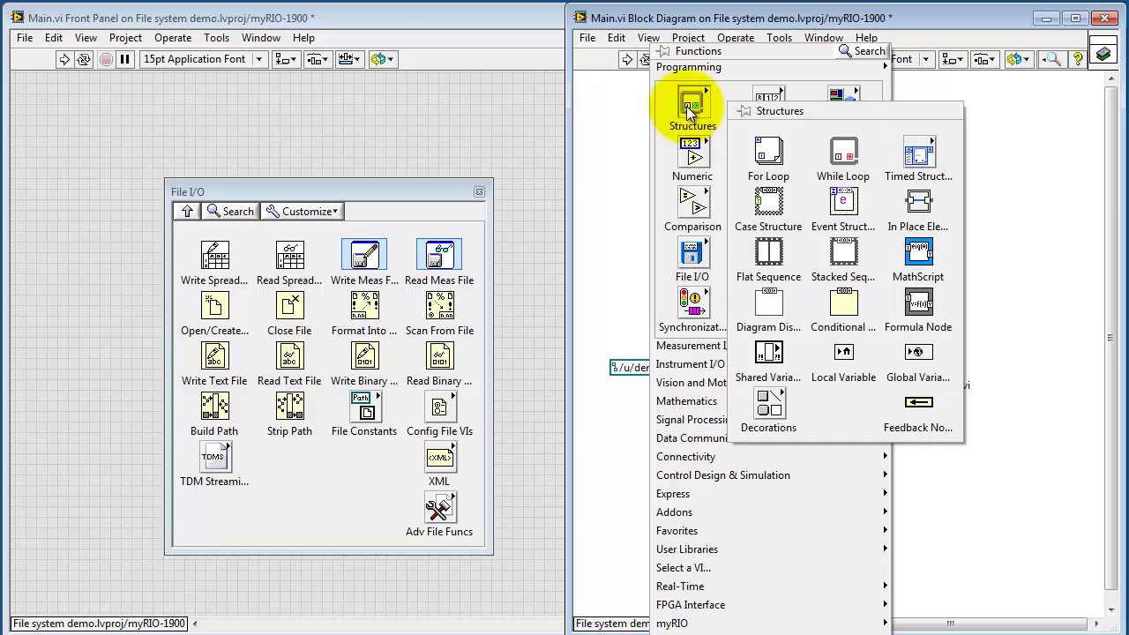
pyautogui.click(767, 306)
pyautogui.moveTo(654, 241); pyautogui.dragTo(865, 342)
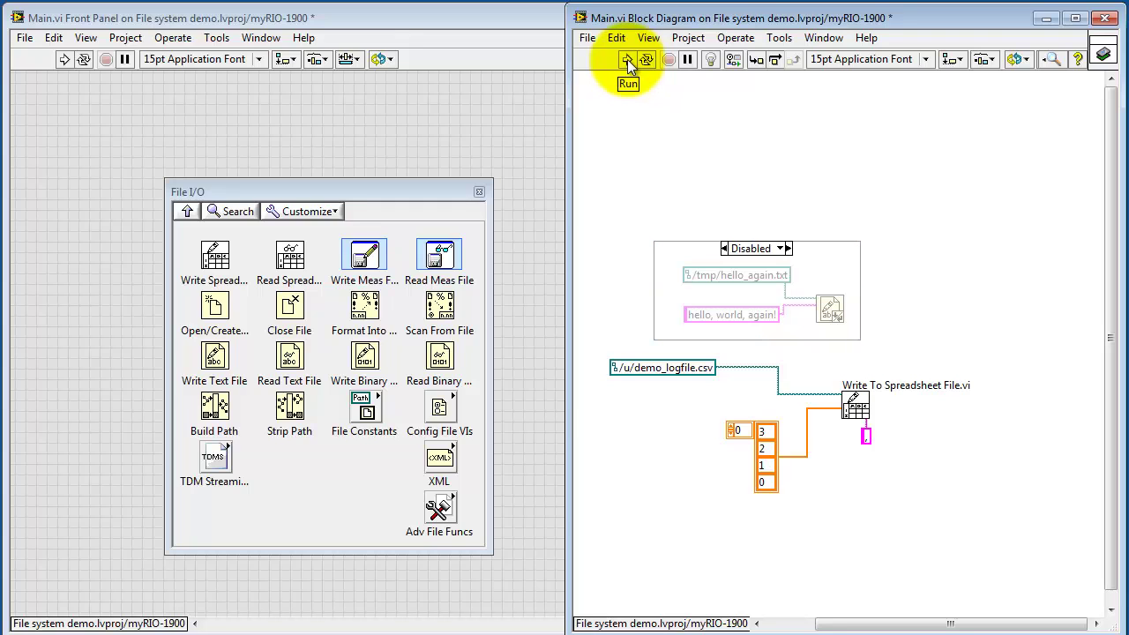
# Run and save Main.vi to deploy it to the myRIO, then switch to Explorer
pyautogui.click(627, 59)
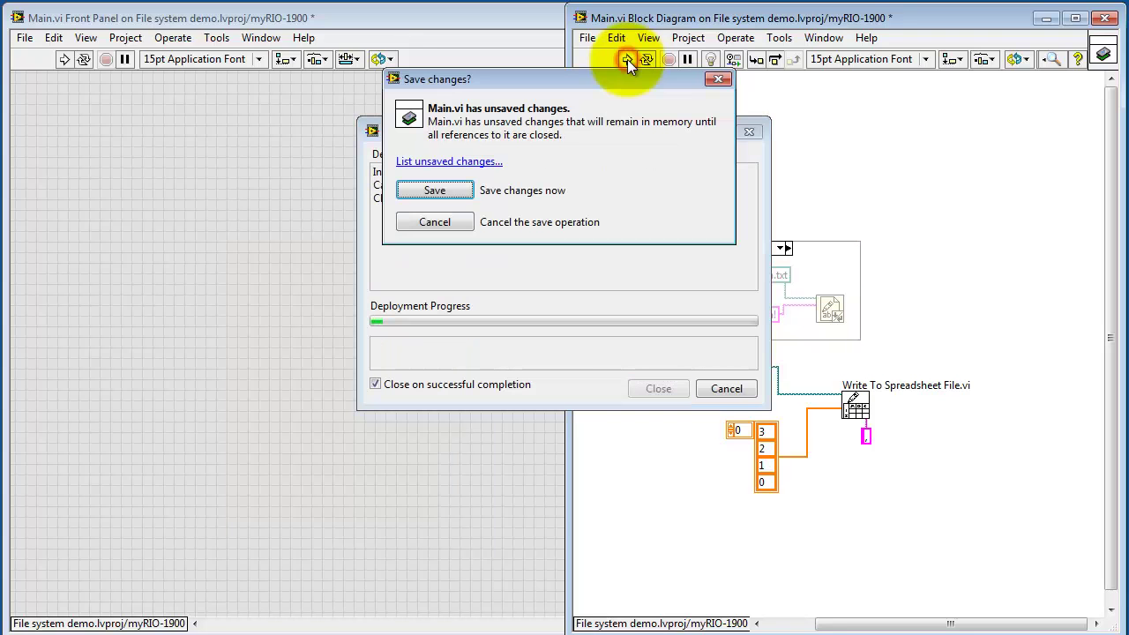
pyautogui.click(445, 191)
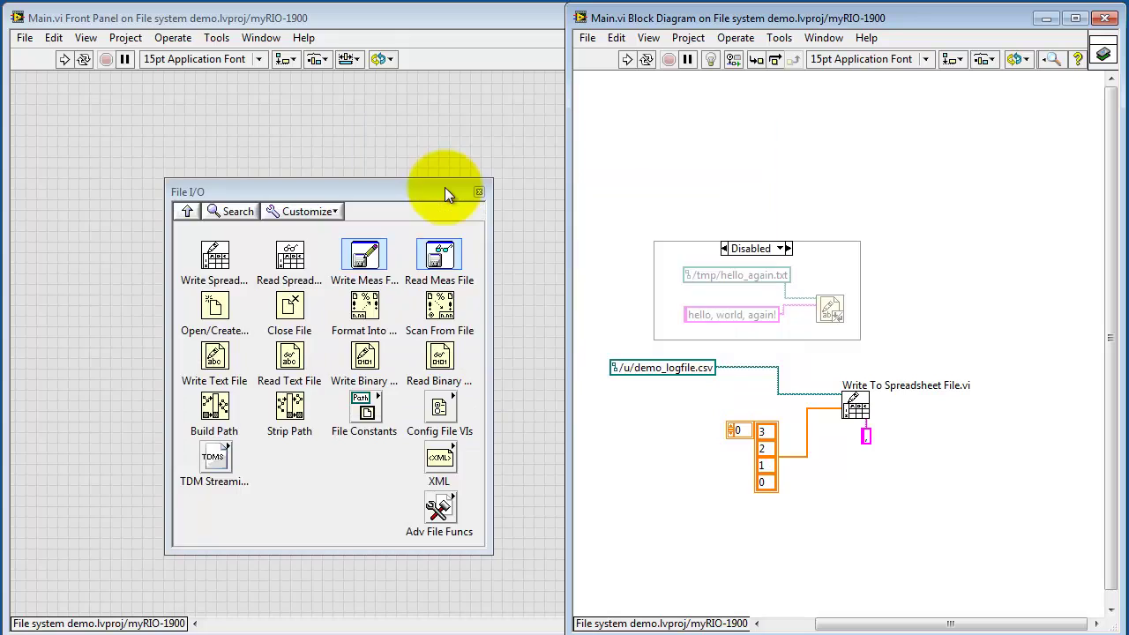
pyautogui.hotkey('alt', 'Tab')
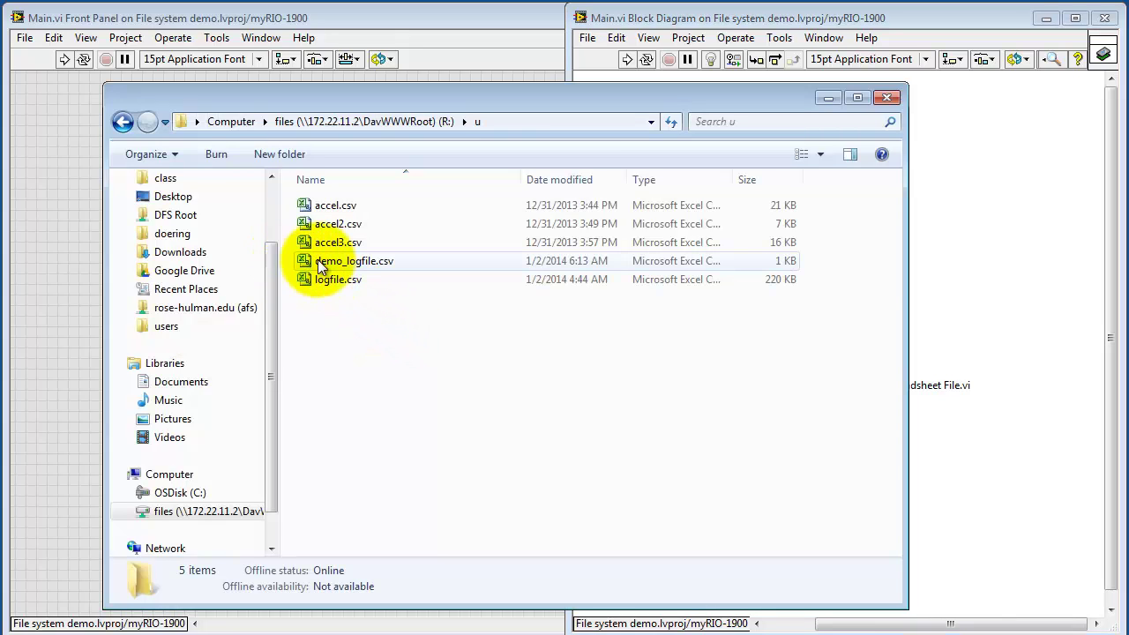
# Open demo_logfile.csv in Excel, check 3, 2, 1, 0 across row 1, and close it
pyautogui.doubleClick(365, 262)
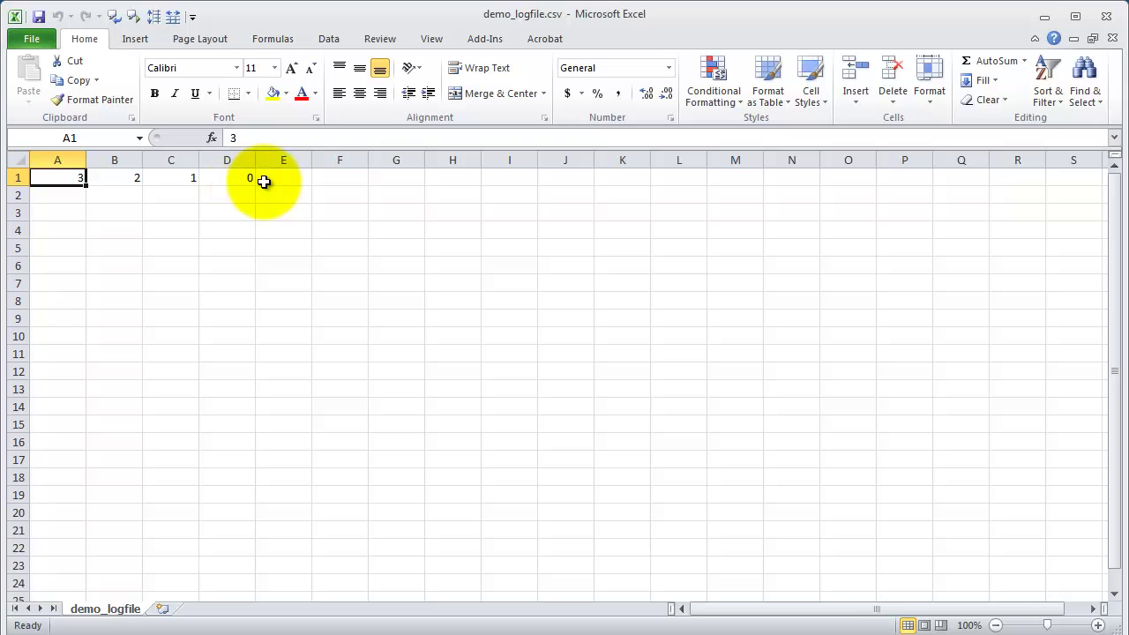
pyautogui.click(1107, 18)
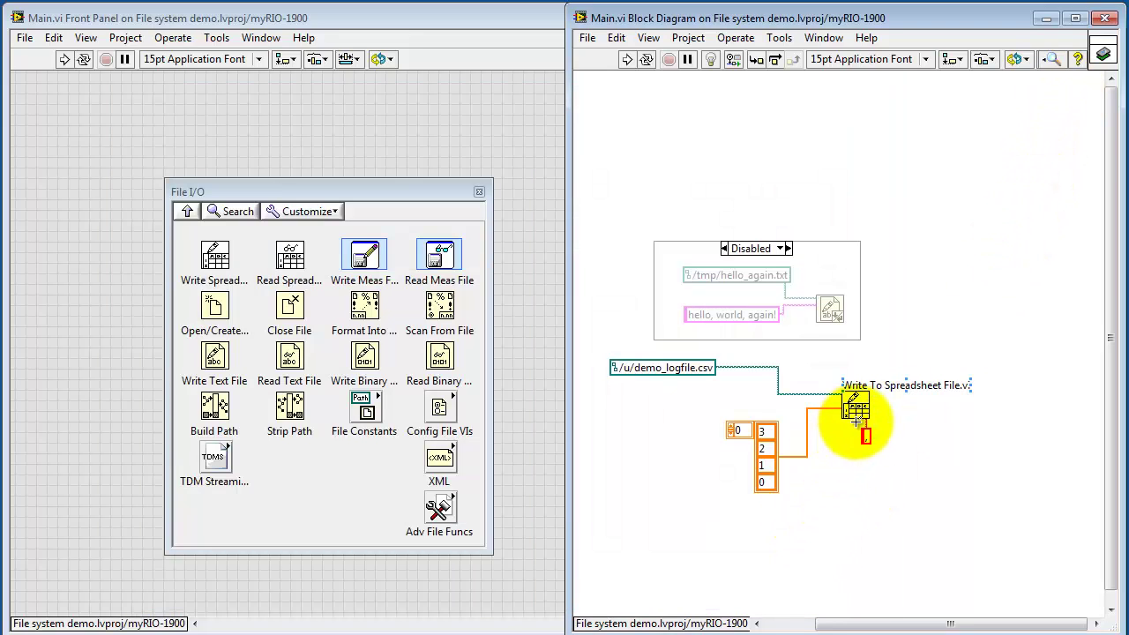
# Wire a True constant to the Write To Spreadsheet File node's boolean (transpose) input
pyautogui.rightClick(852, 408)
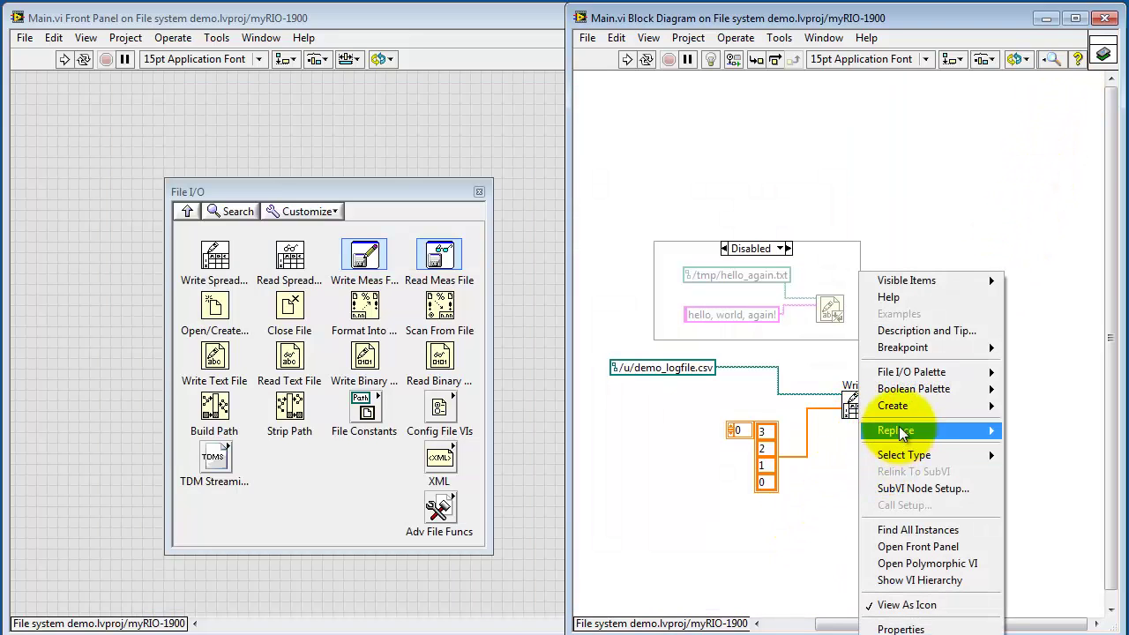
pyautogui.moveTo(893, 406)
pyautogui.click(818, 406)
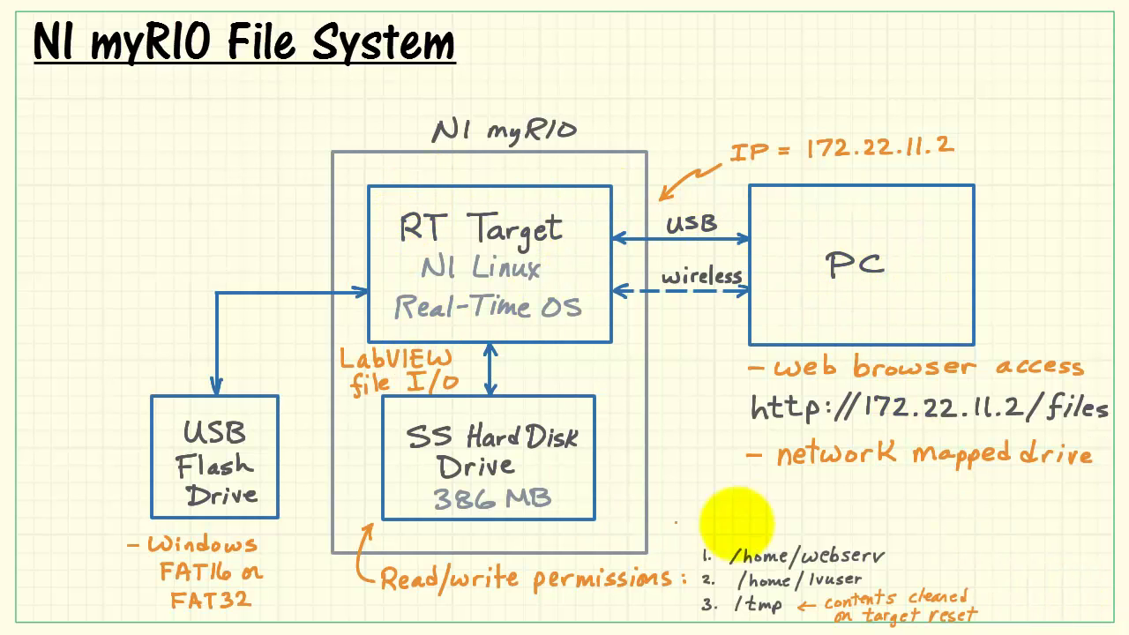
# Advance the slide to show the 'interactive access via SSH & PuTTY' bullet
pyautogui.press('Right')
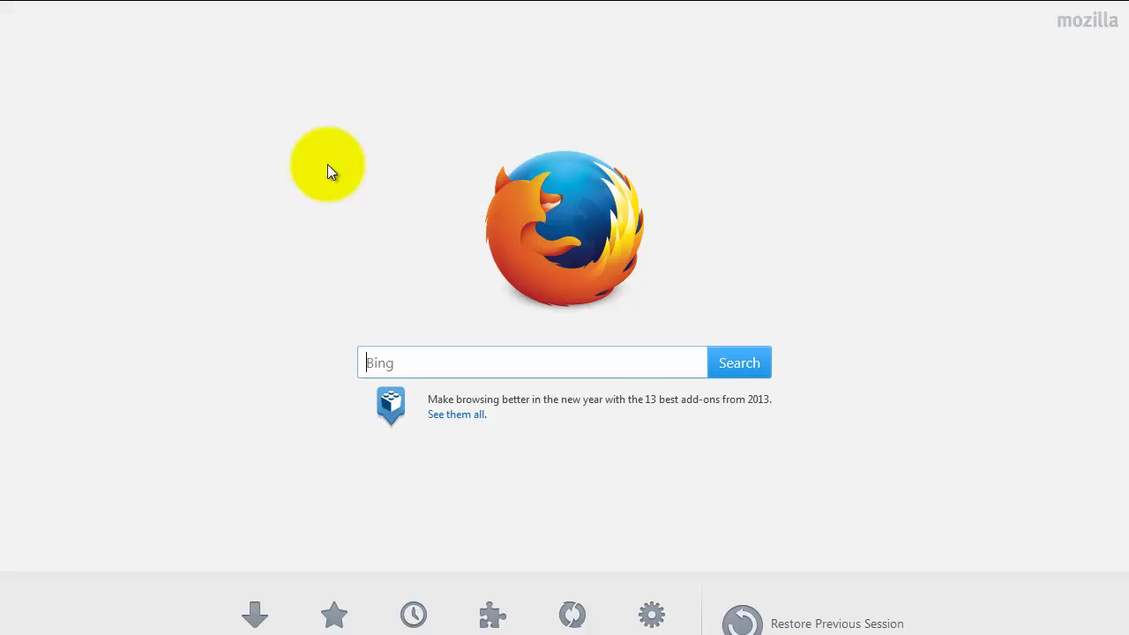
# Load the myRIO web configuration page at 172.22.11.2 in Firefox
pyautogui.moveTo(222, 13)
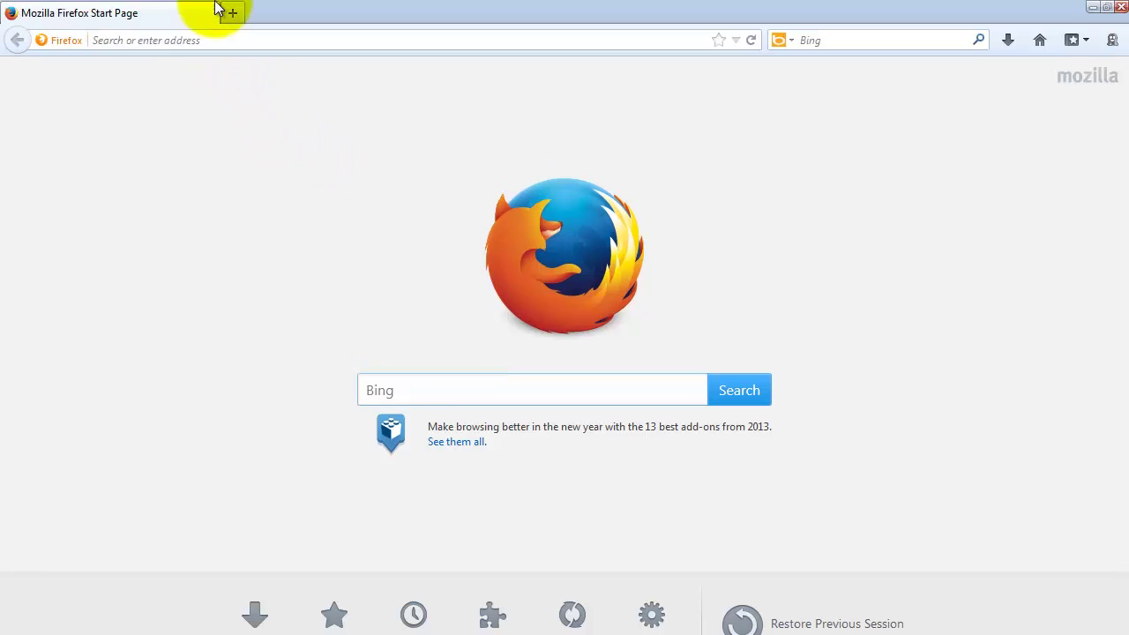
pyautogui.click(212, 40)
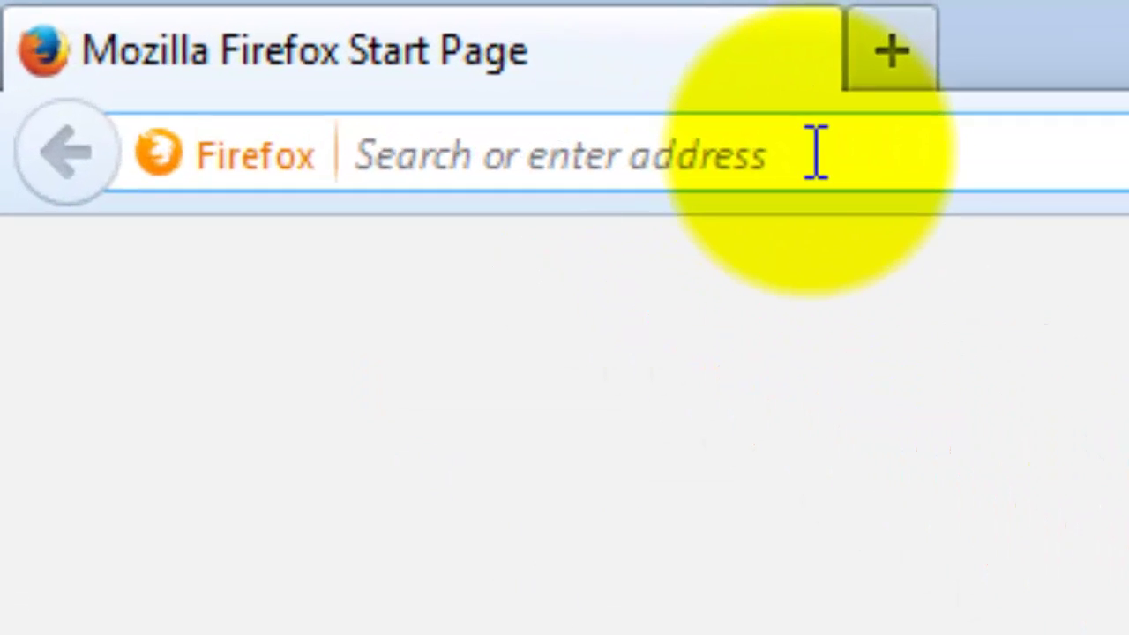
pyautogui.write('172.22.11.2')
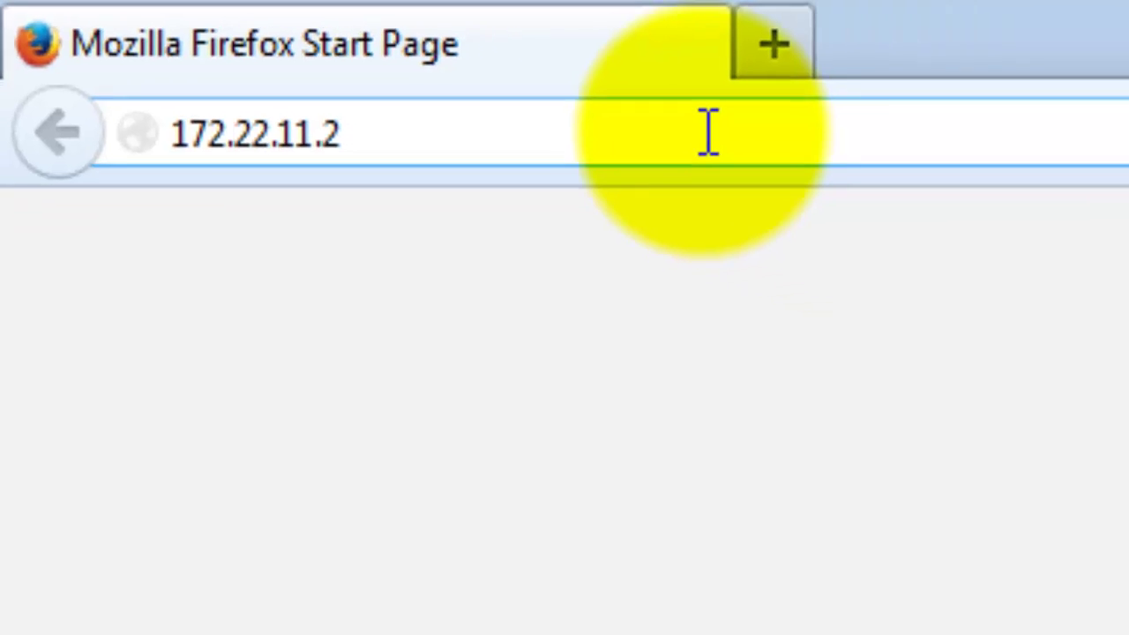
pyautogui.press('Return')
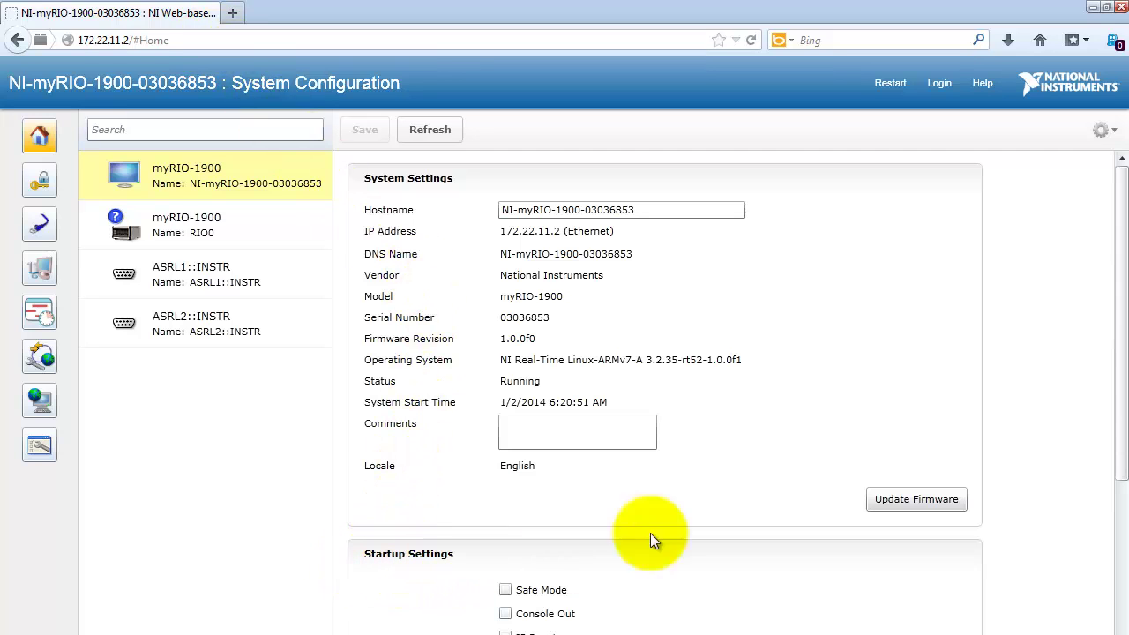
# Enable the Secure Shell Server (sshd) startup option and save the change
pyautogui.moveTo(1122, 370); pyautogui.dragTo(1124, 517)
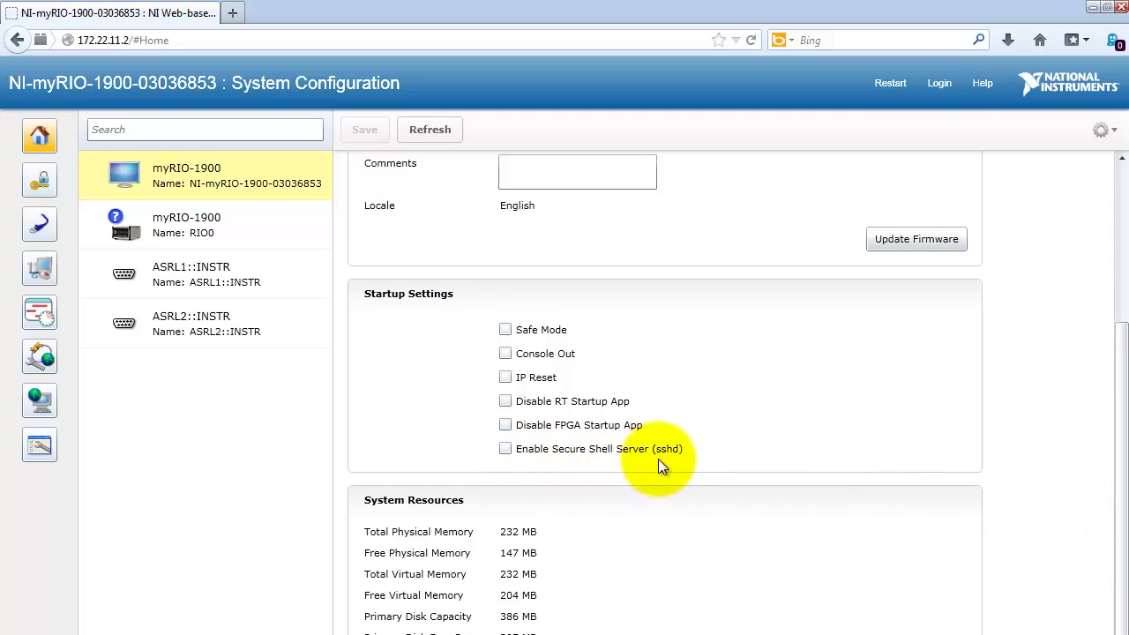
pyautogui.click(503, 450)
pyautogui.moveTo(1122, 439); pyautogui.dragTo(1126, 261)
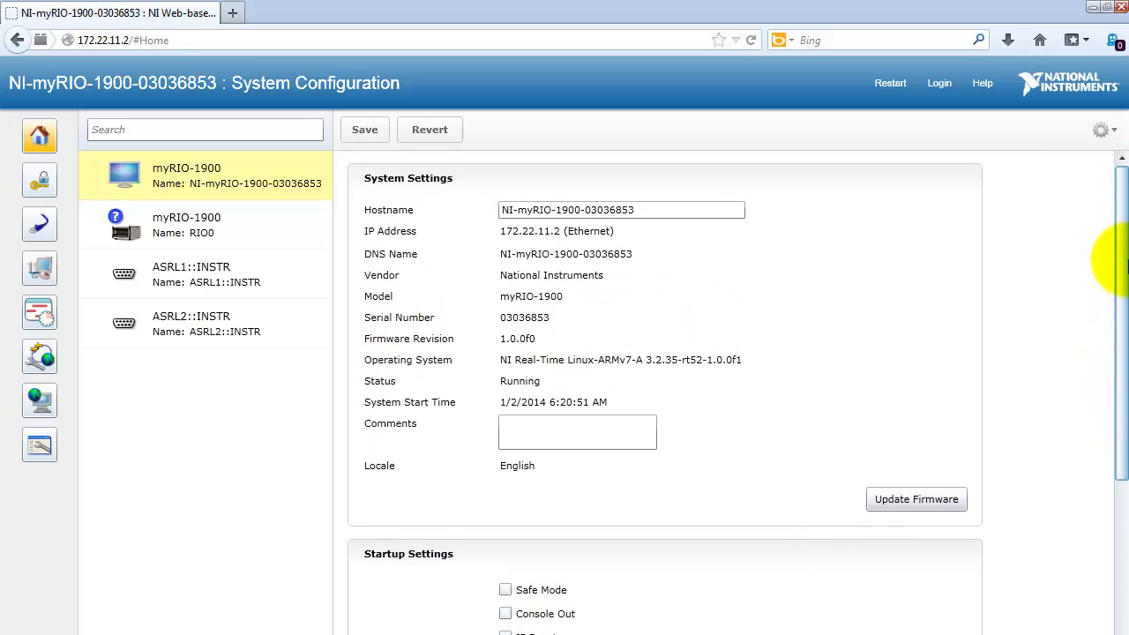
pyautogui.click(365, 130)
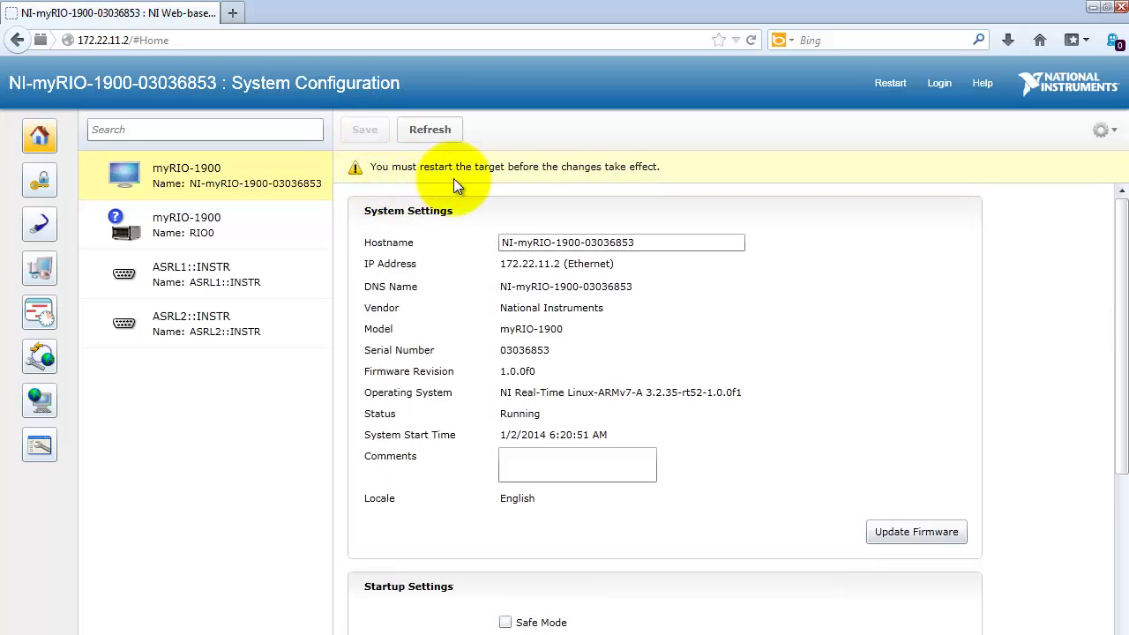
# Restart the myRIO target, confirming it, and choose Do Nothing in USB Monitor
pyautogui.click(893, 84)
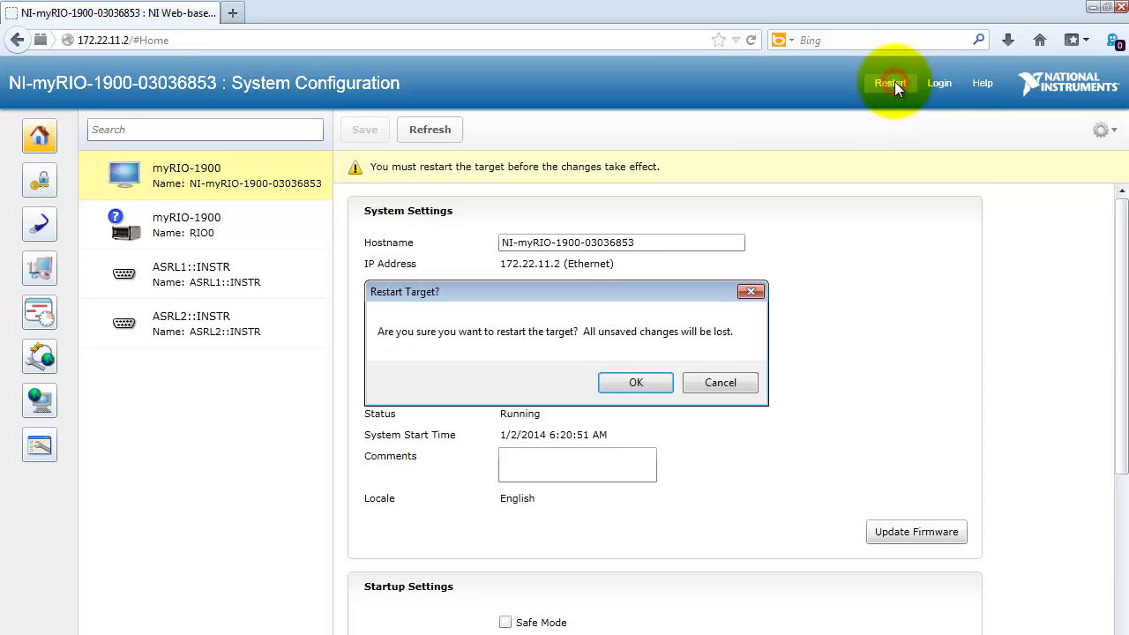
pyautogui.click(642, 381)
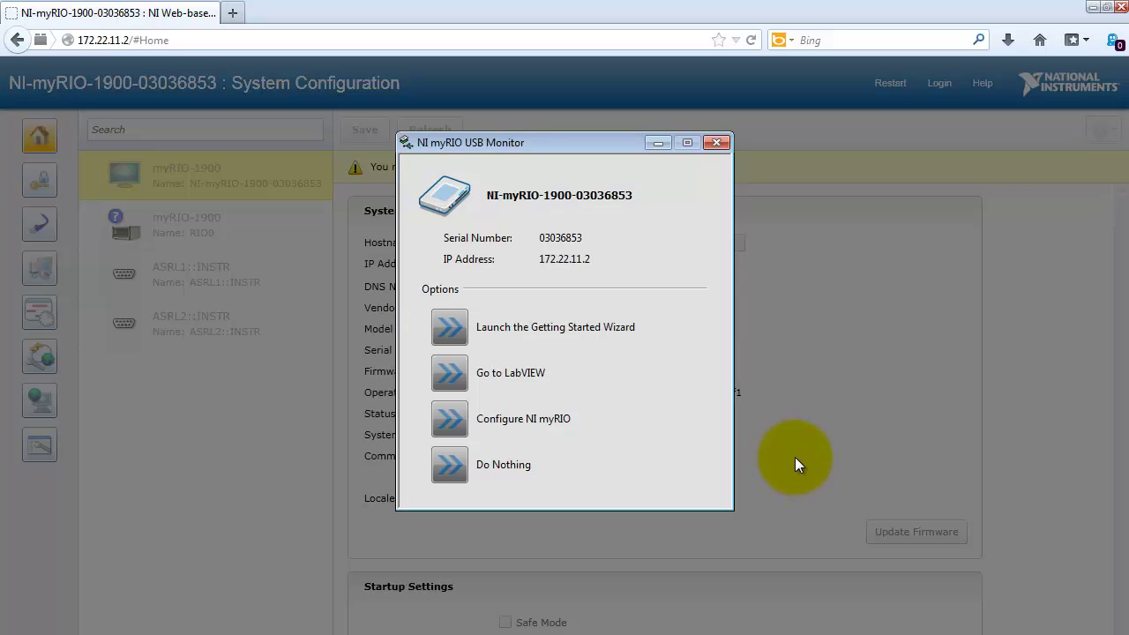
pyautogui.click(450, 465)
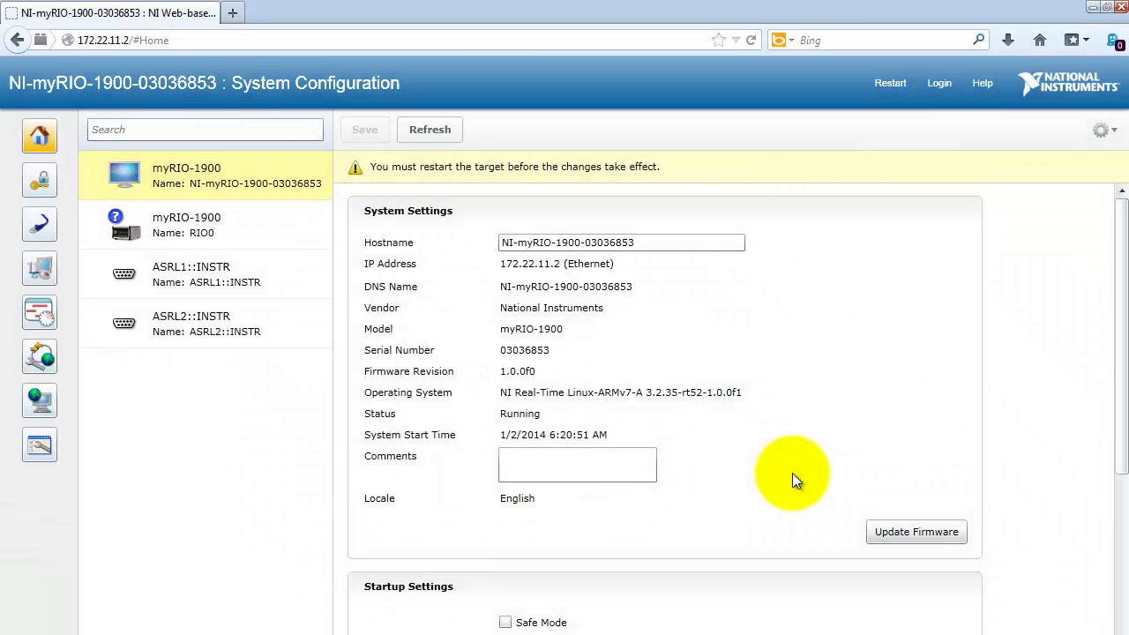
pyautogui.click(234, 40)
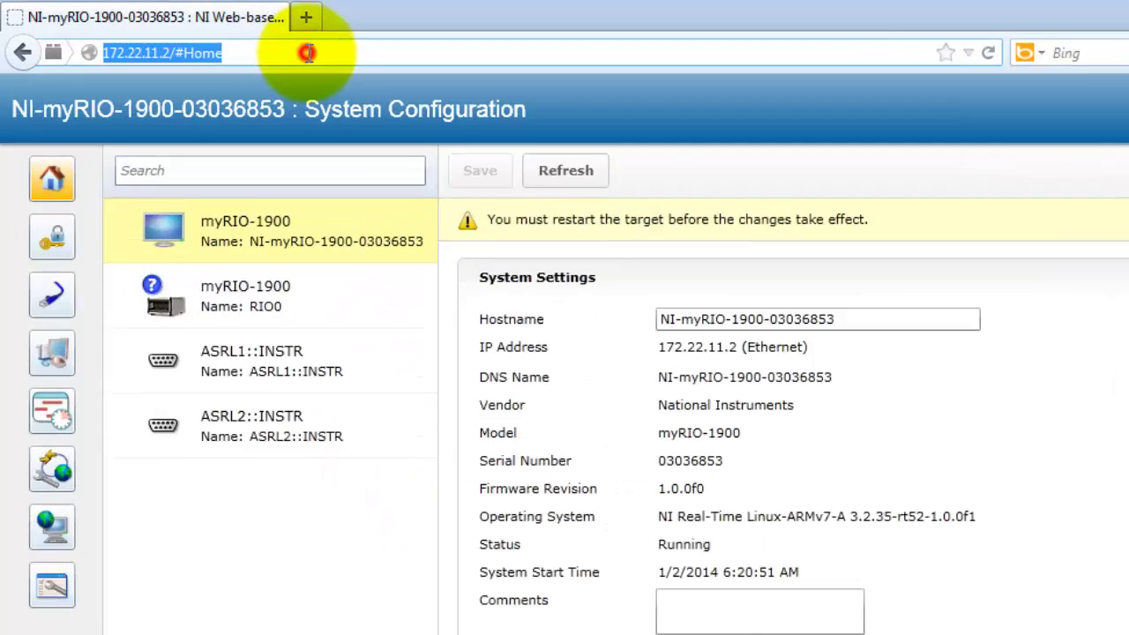
pyautogui.write('ww')
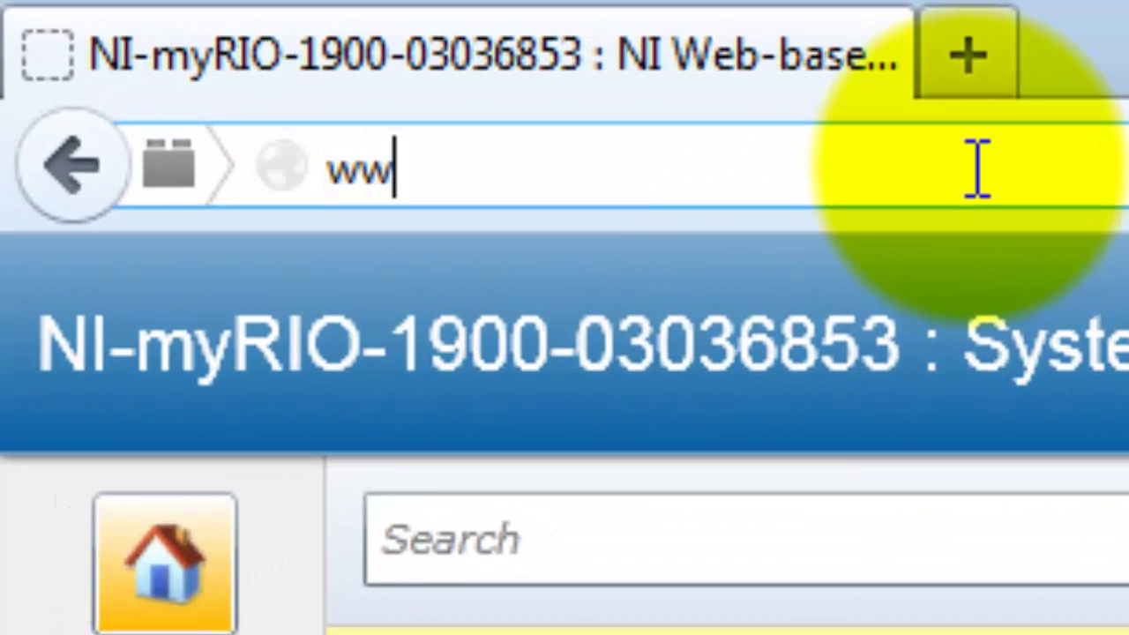
pyautogui.write('w.p')
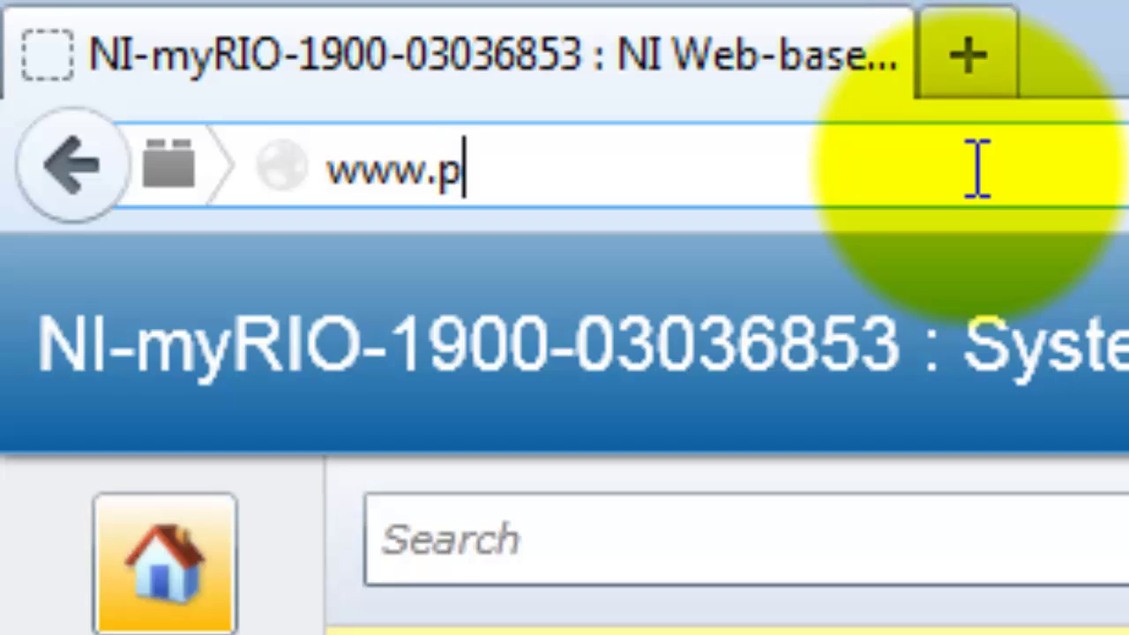
pyautogui.write('utty.')
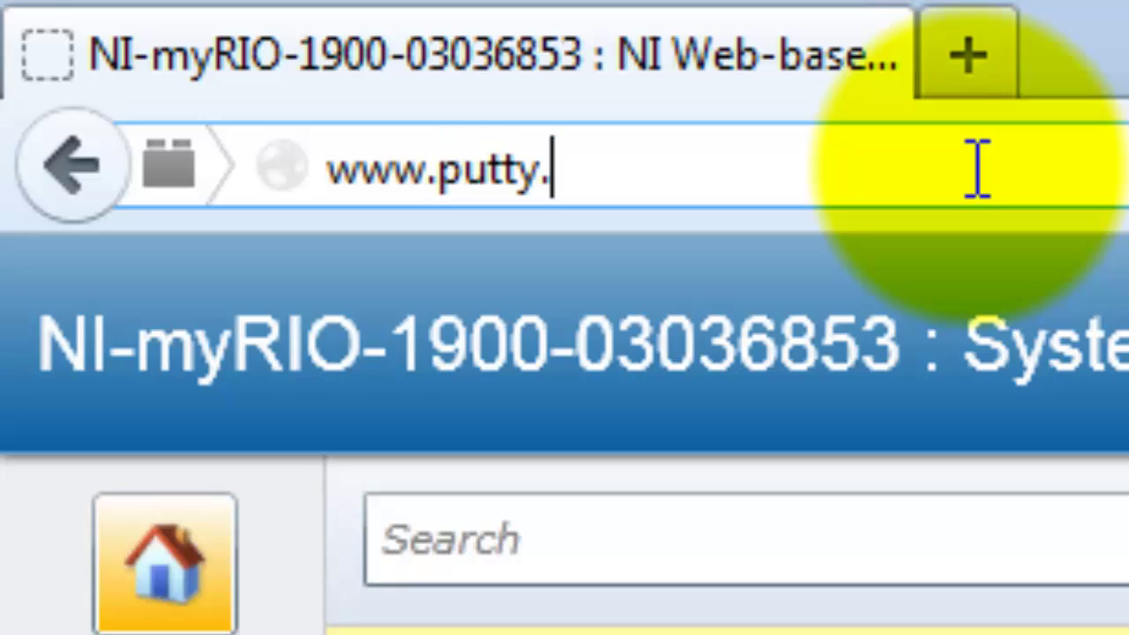
pyautogui.write('org')
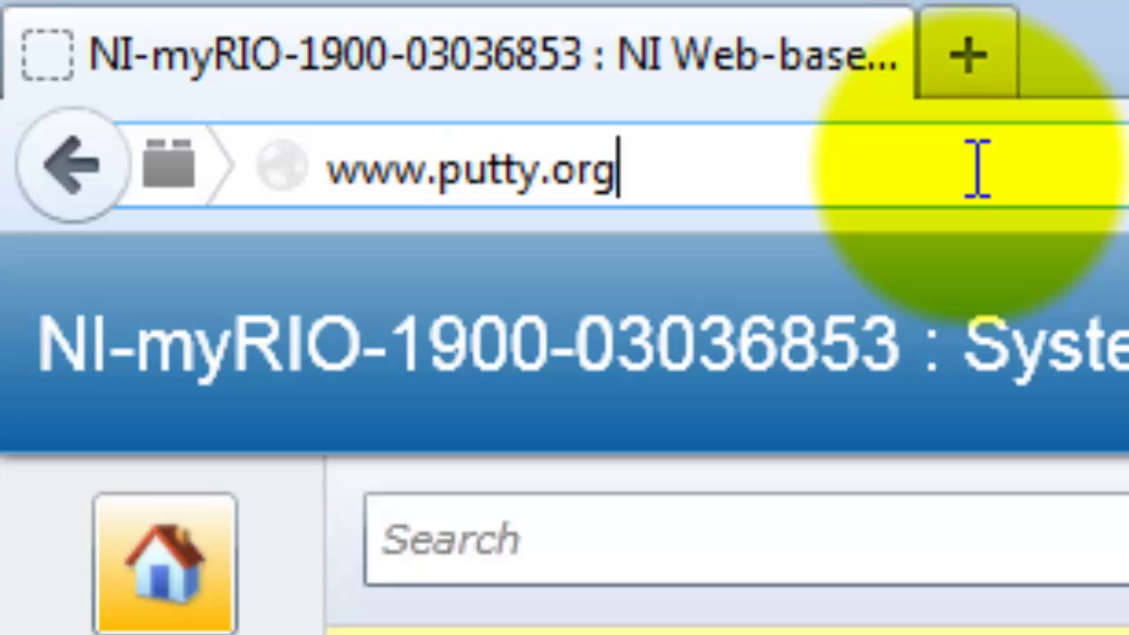
pyautogui.press('Return')
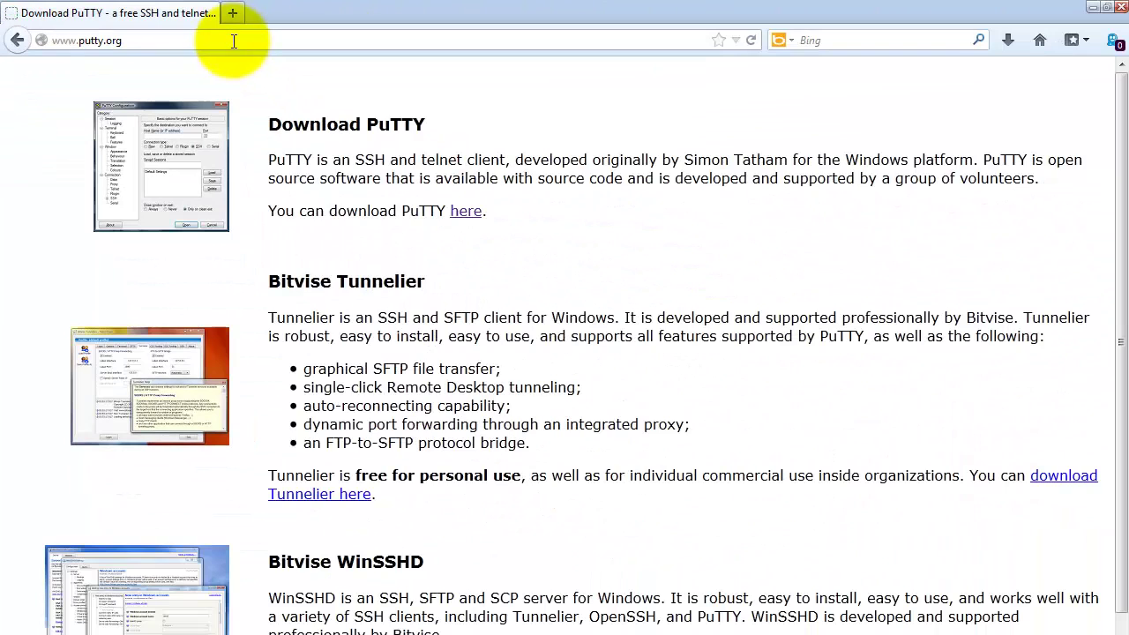
pyautogui.press('F11')
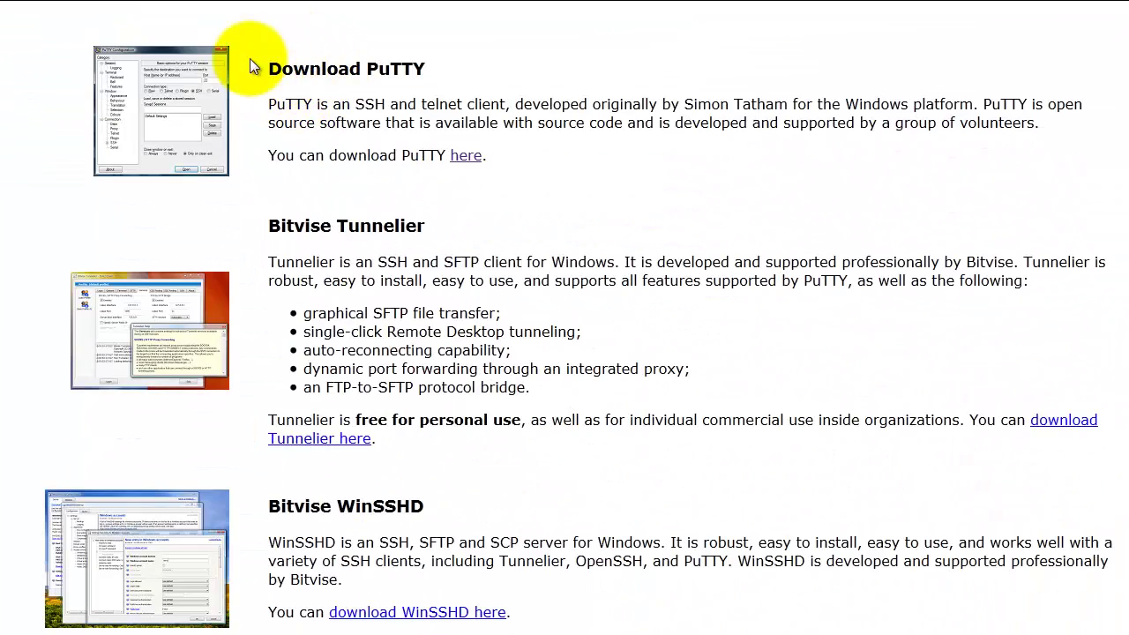
pyautogui.click(467, 159)
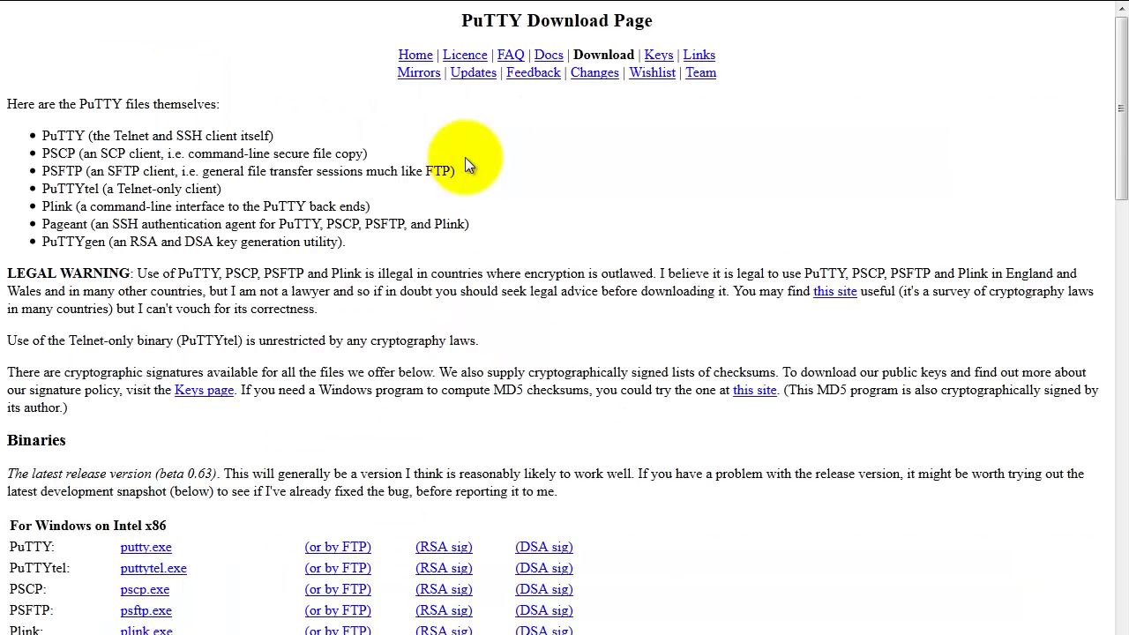
# Download and launch putty.exe, then enter host 172.22.11.2
pyautogui.rightClick(160, 554)
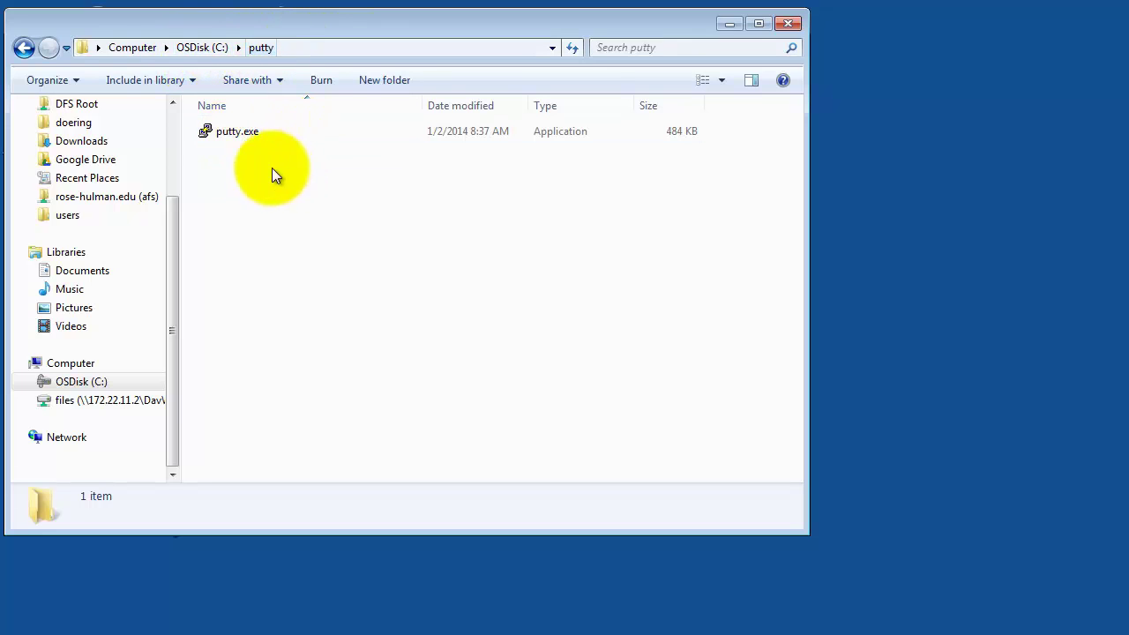
pyautogui.doubleClick(236, 131)
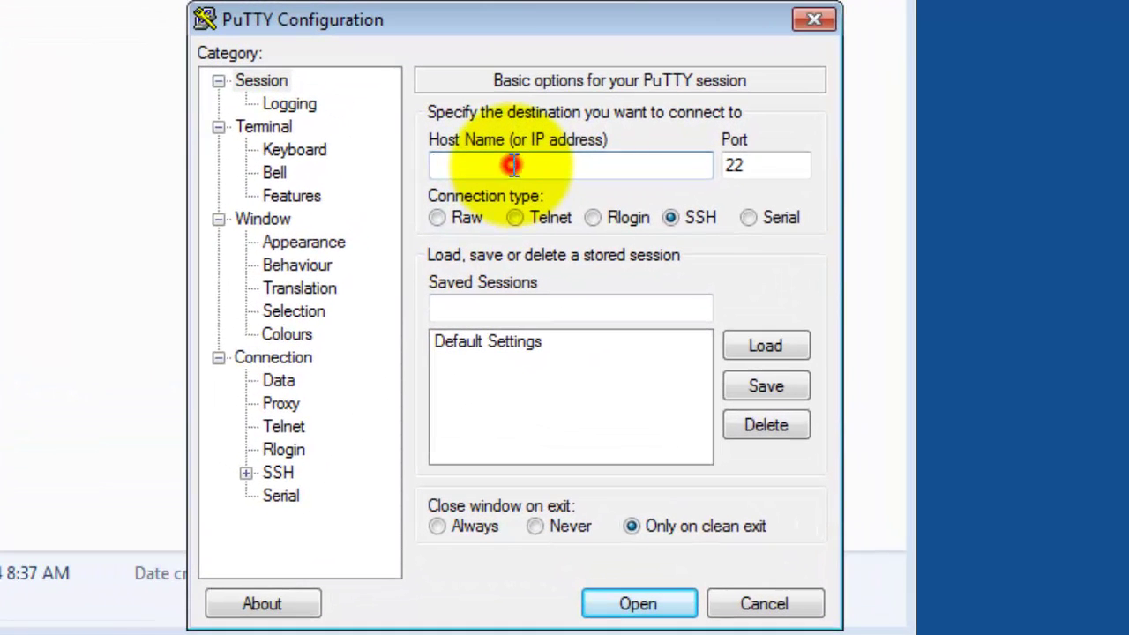
pyautogui.click(512, 165)
pyautogui.write('172.22.11.2')
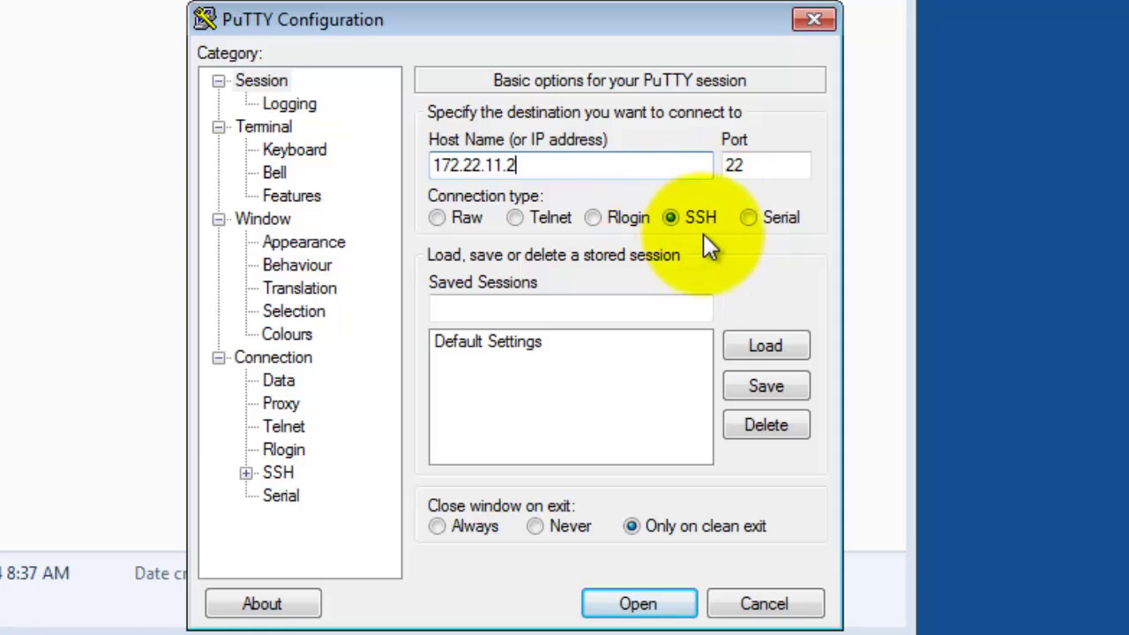
# Save the connection as session 'myRIO' and open it
pyautogui.click(487, 307)
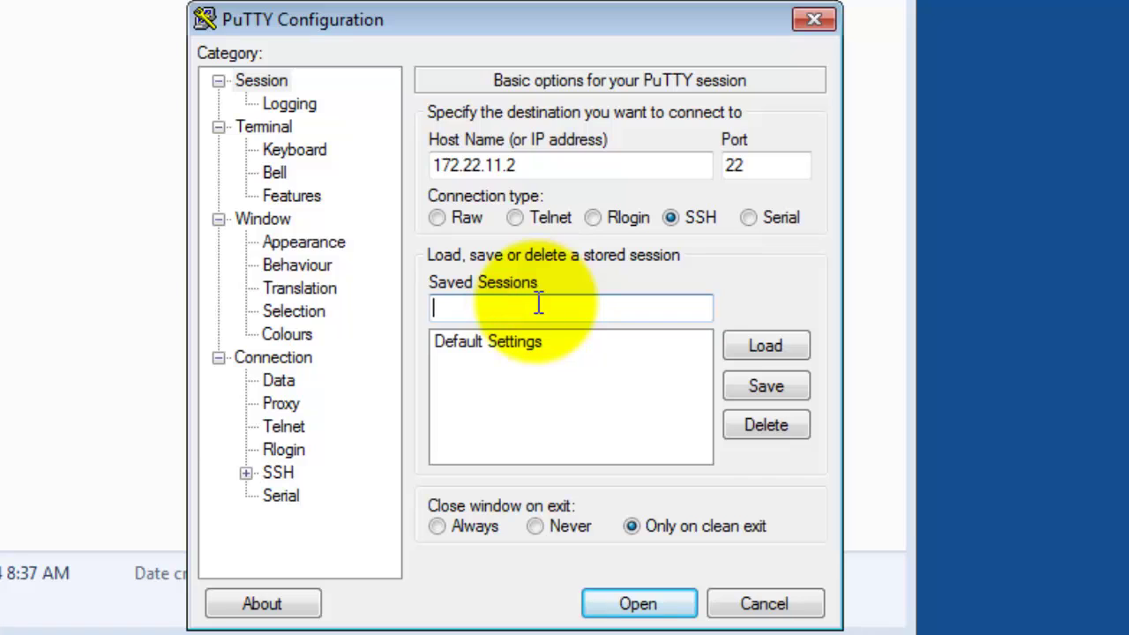
pyautogui.write('myRIO')
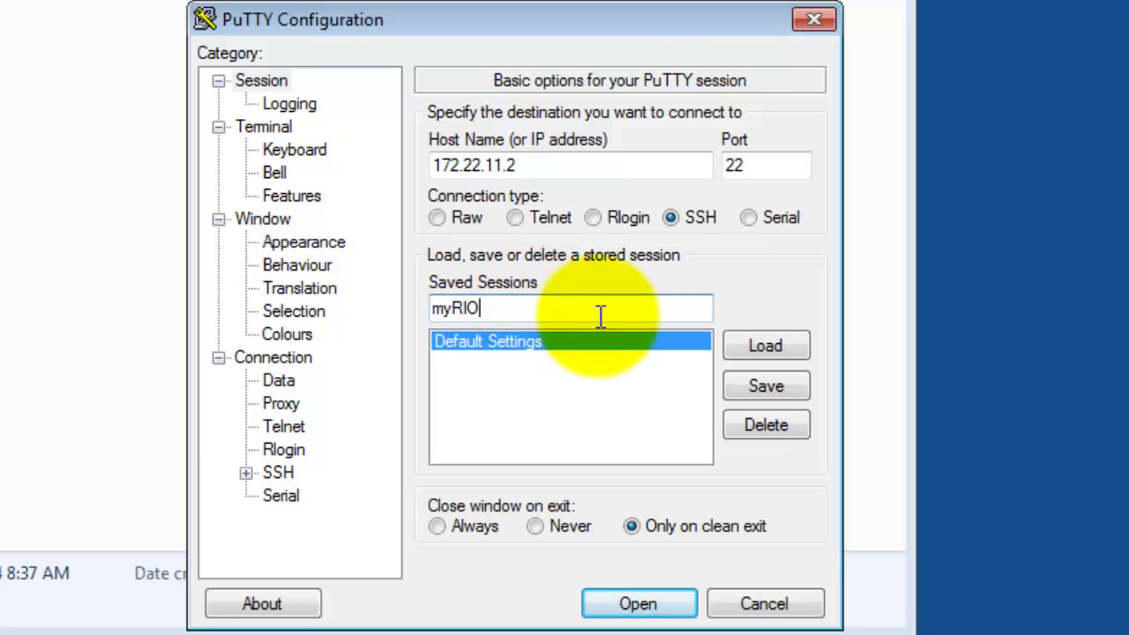
pyautogui.click(768, 386)
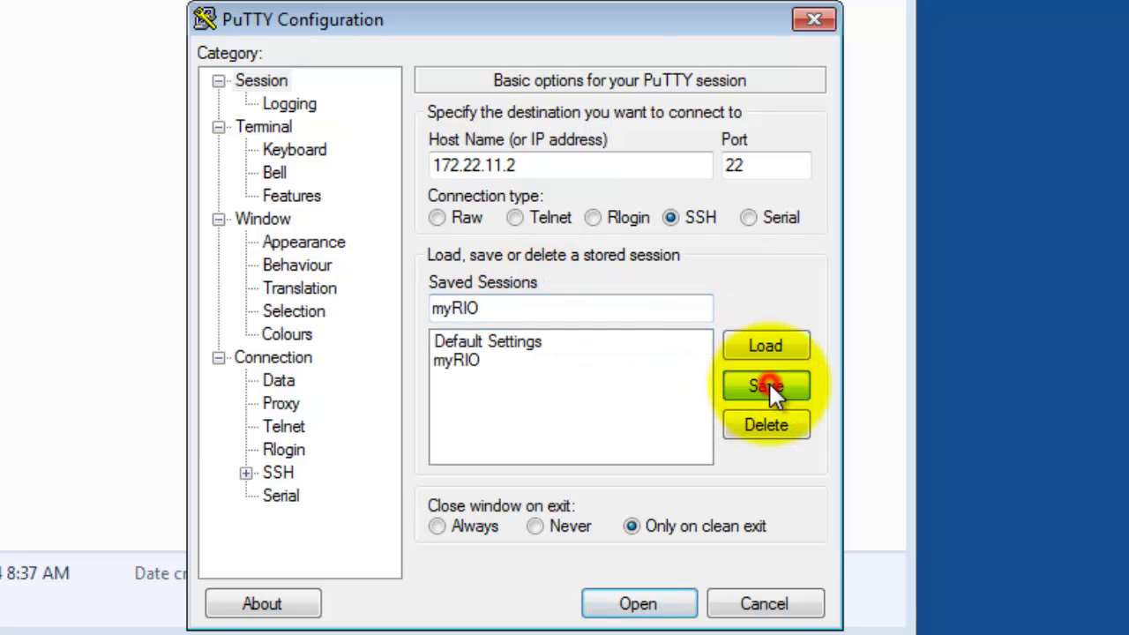
pyautogui.doubleClick(467, 362)
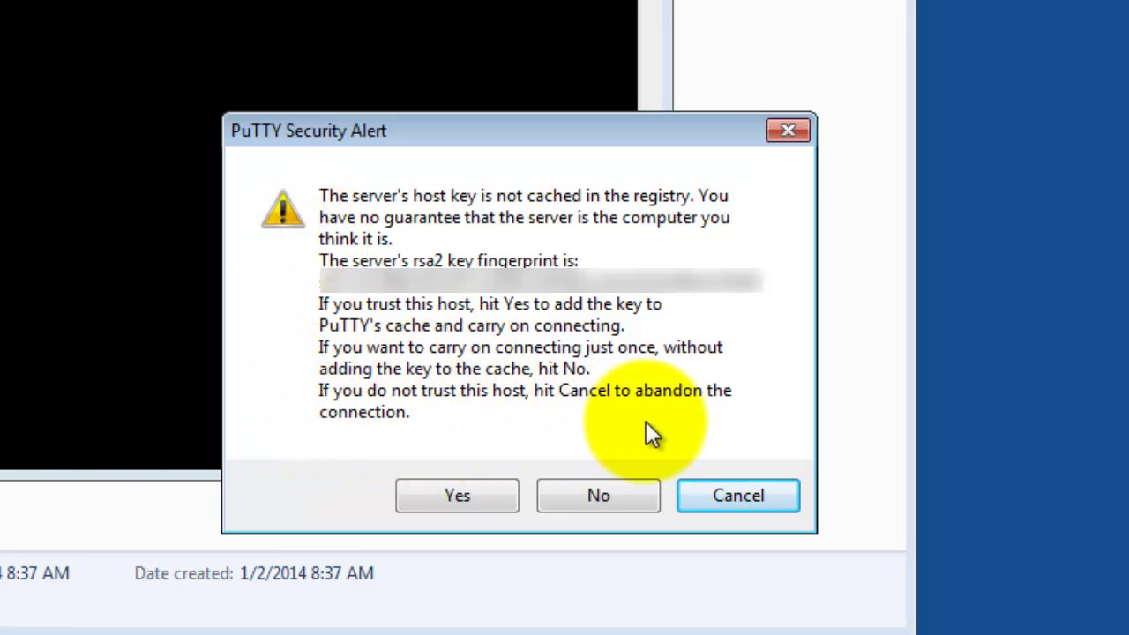
# Answer No to the host-key alert and log in as admin with the account password
pyautogui.click(607, 495)
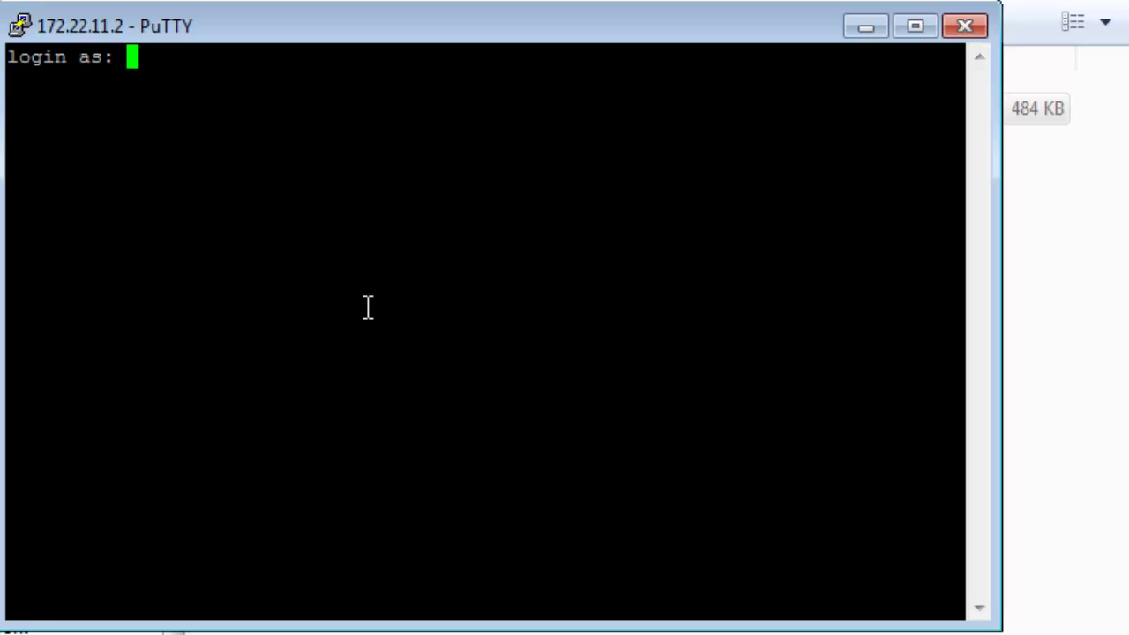
pyautogui.write('admin')
pyautogui.press('Return')
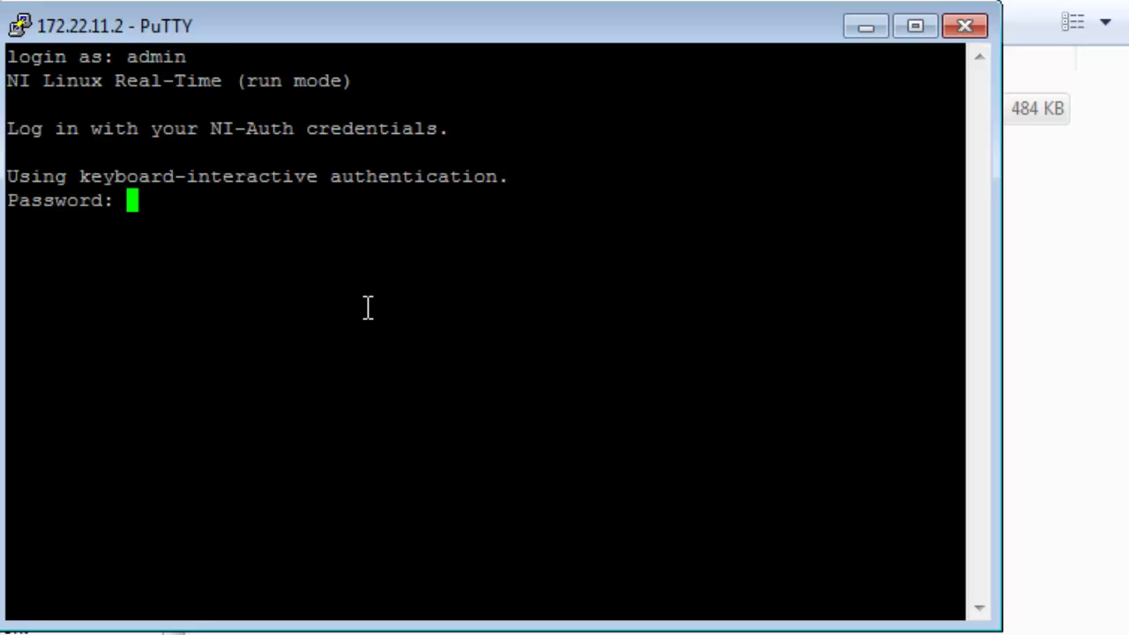
pyautogui.press('Return')
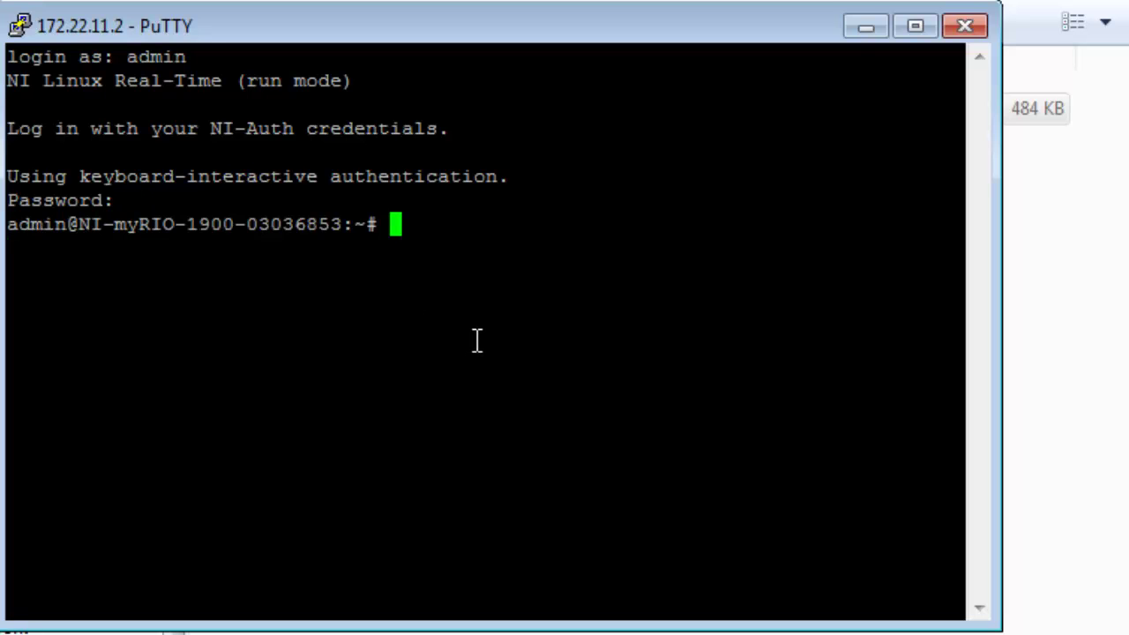
# Run pwd, cd /tmp, ls, and cd /u in the myRIO shell
pyautogui.write('pwd')
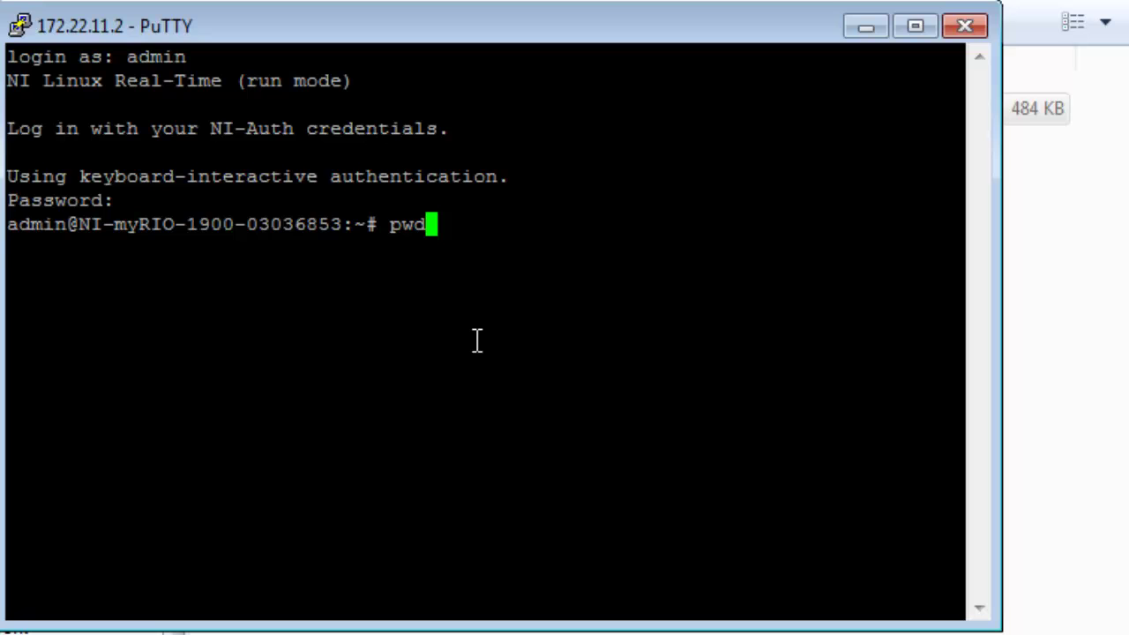
pyautogui.press('Return')
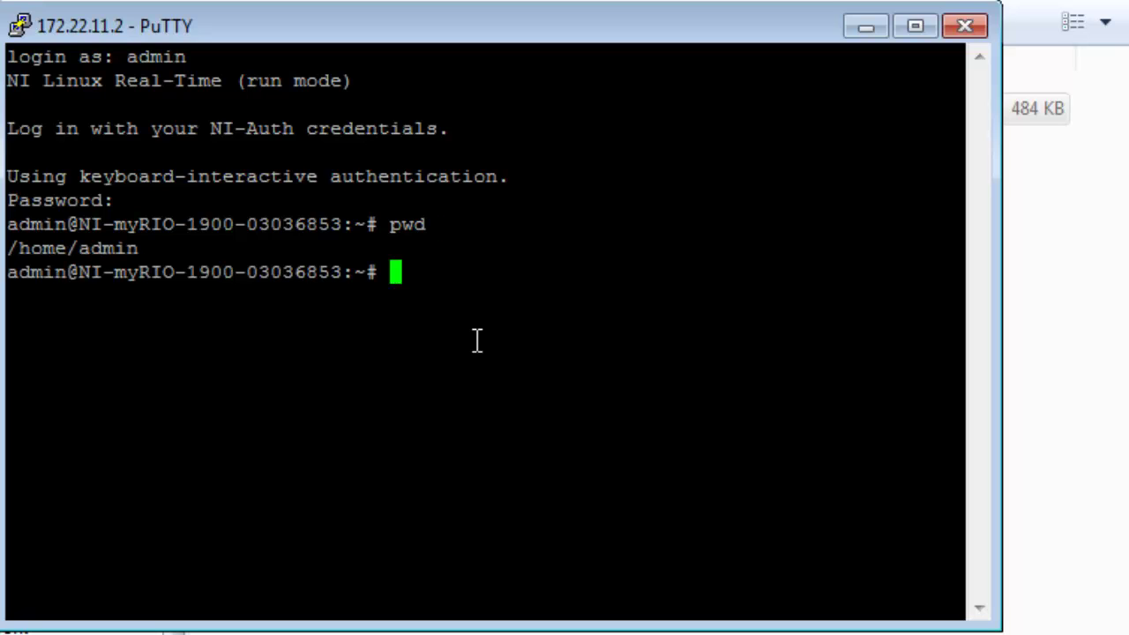
pyautogui.write('cd /tmp')
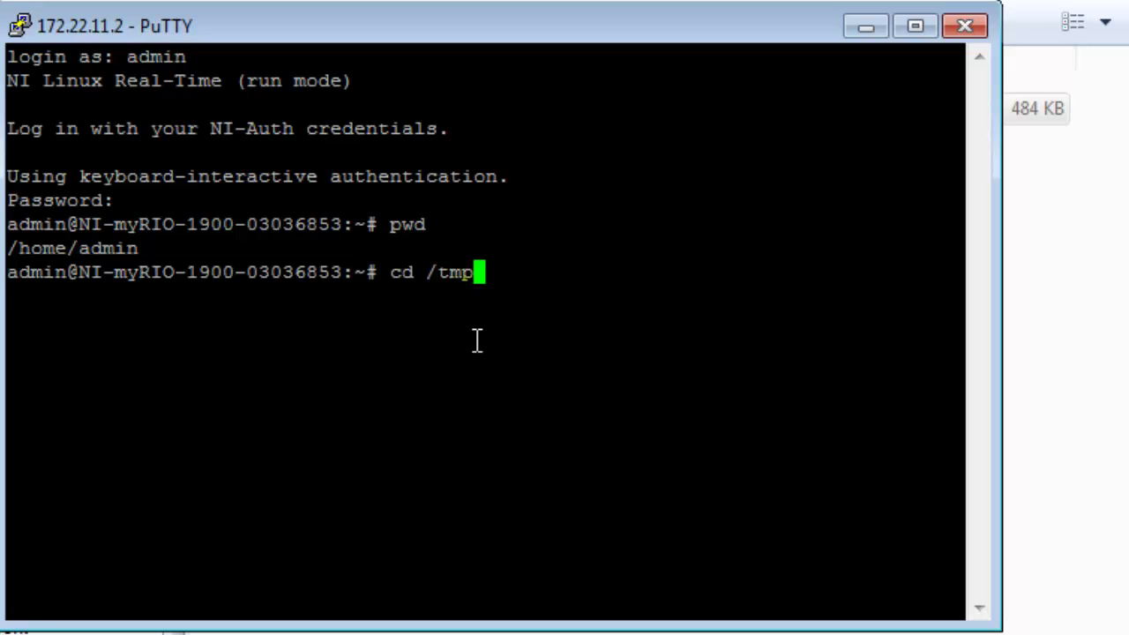
pyautogui.press('Return')
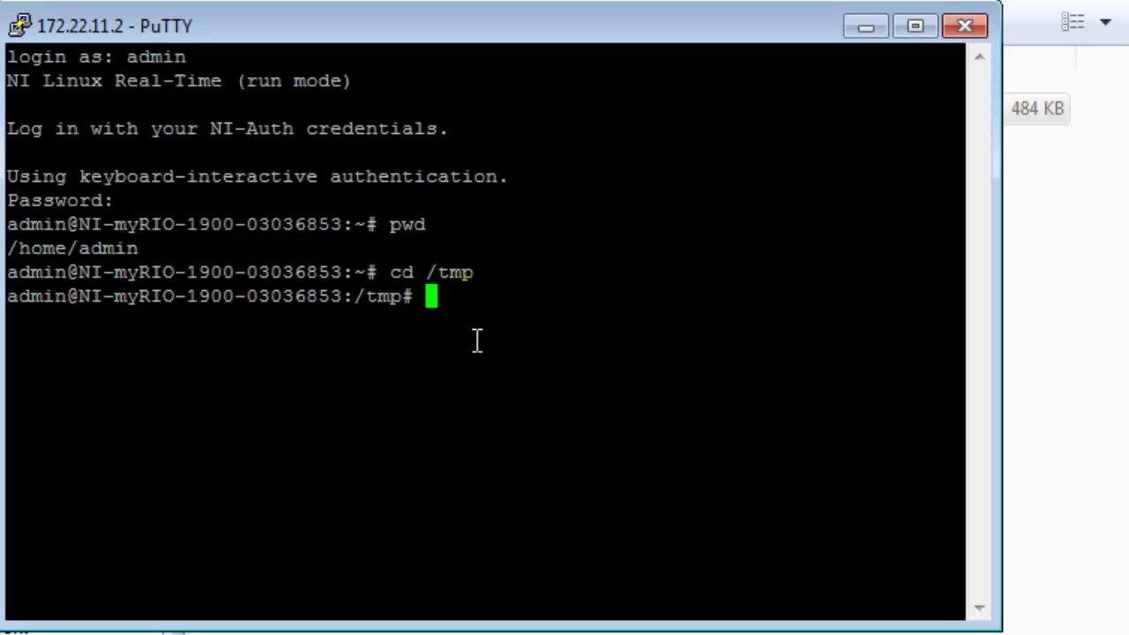
pyautogui.write('ls')
pyautogui.press('Return')
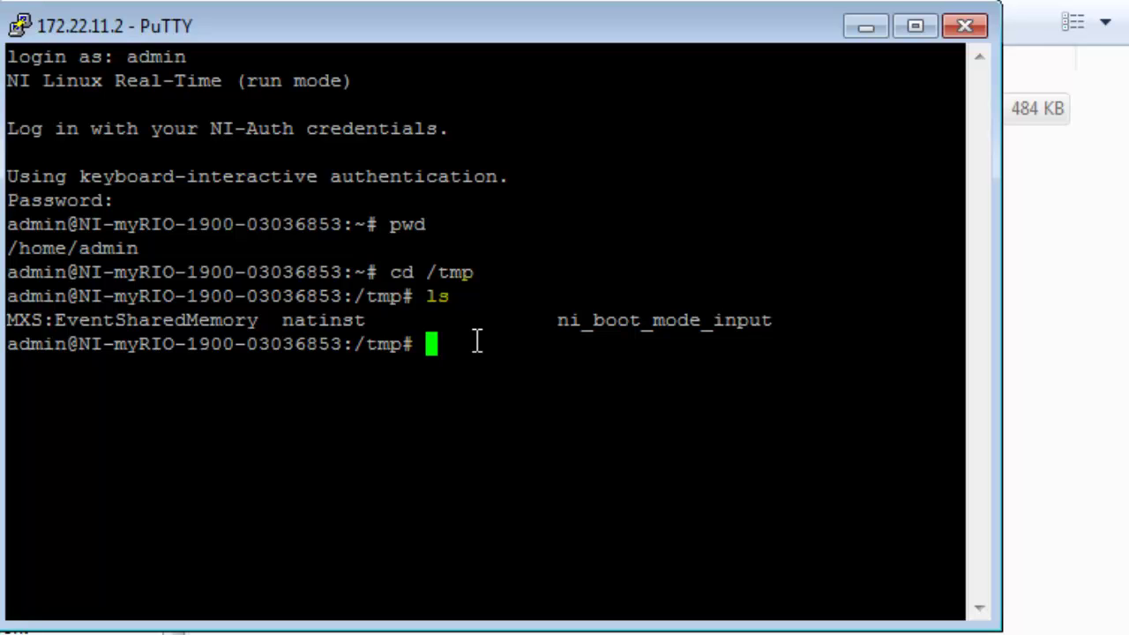
pyautogui.write('cd /u')
pyautogui.press('Return')
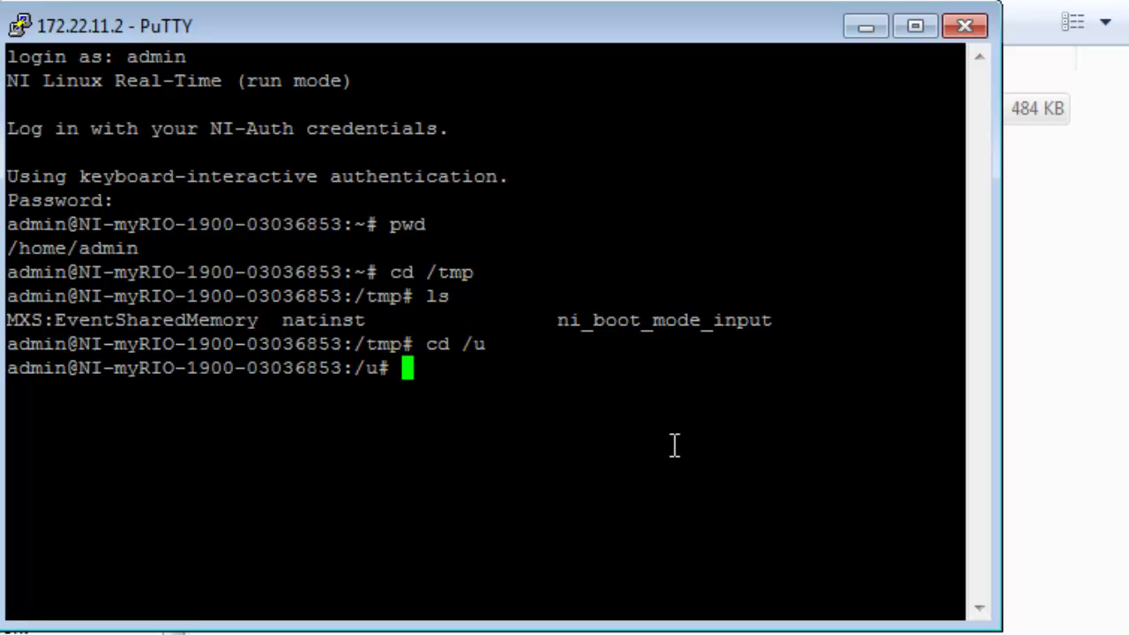
# List /u and print demo_logfile.csv with more, using Tab completion
pyautogui.write('ls')
pyautogui.press('Return')
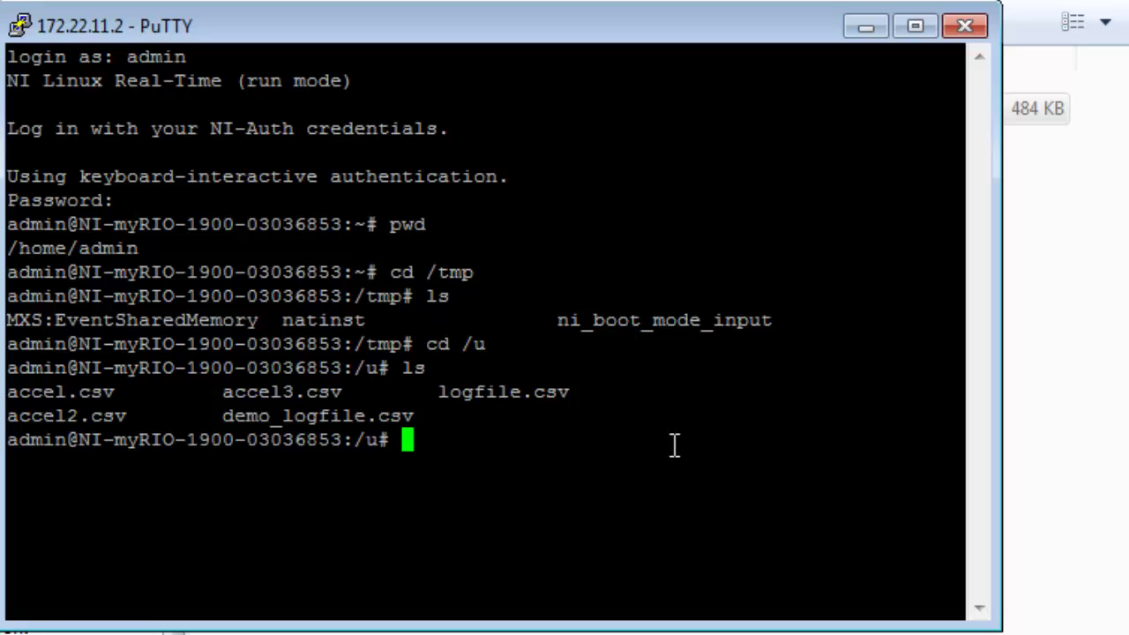
pyautogui.moveTo(216, 415); pyautogui.dragTo(412, 416)
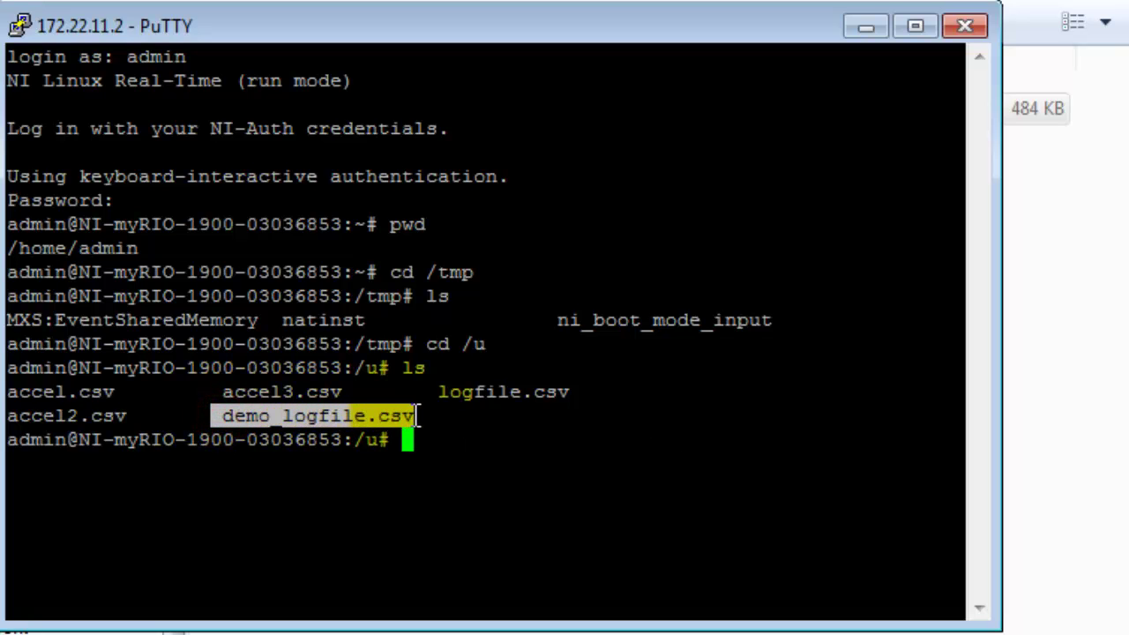
pyautogui.click(506, 482)
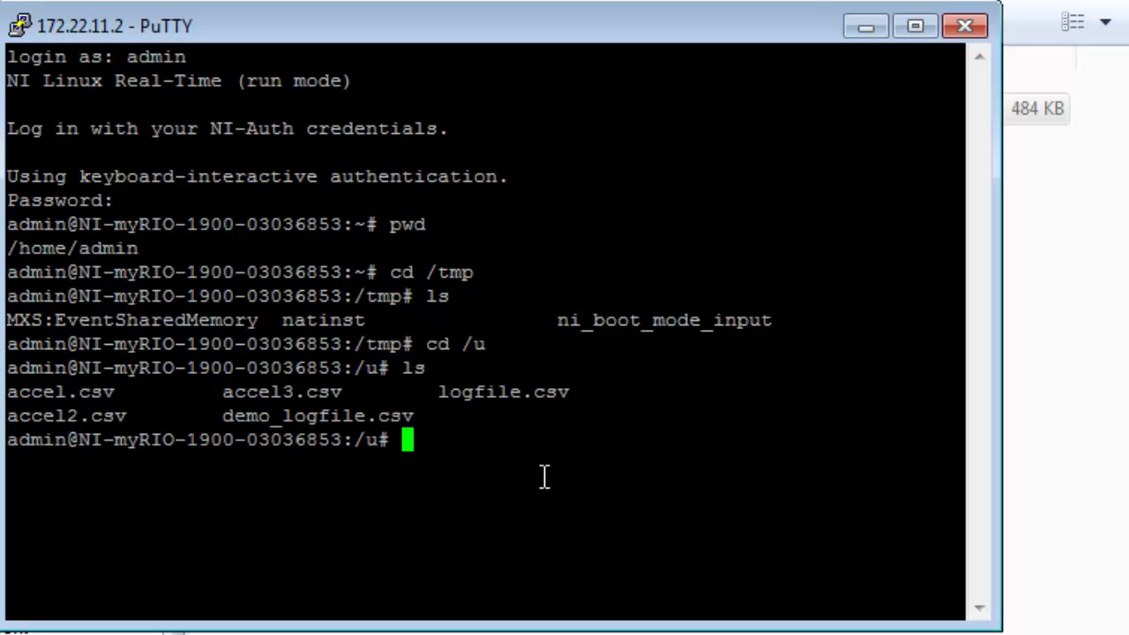
pyautogui.write('more de')
pyautogui.press('Tab')
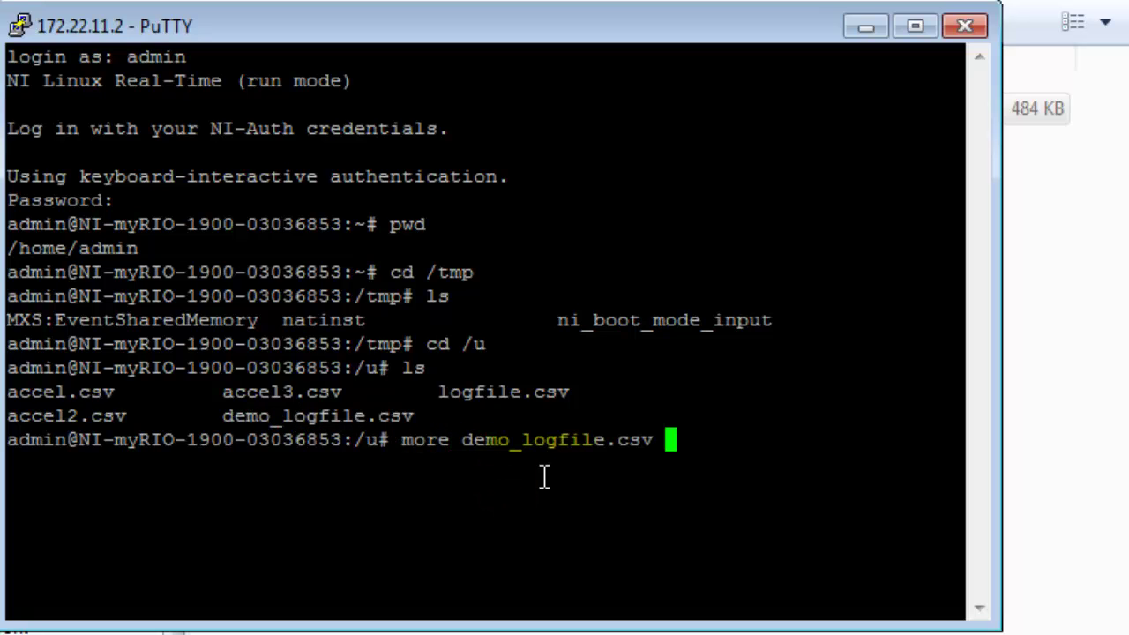
pyautogui.press('Return')
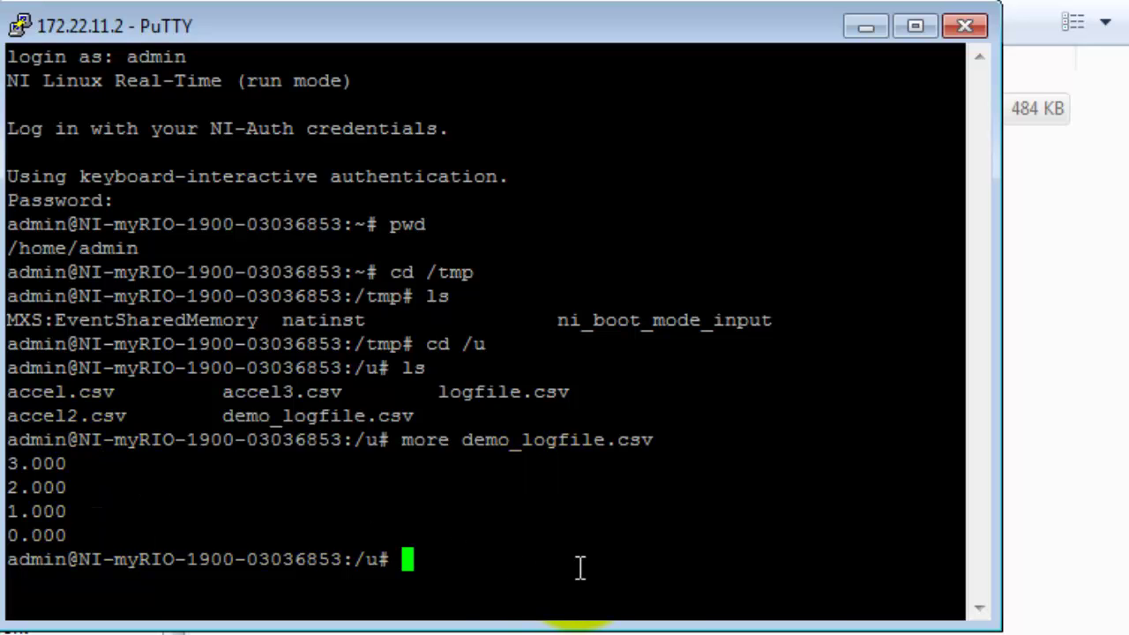
# Run ls -lrt and highlight demo_logfile.csv's 24-byte size
pyautogui.write('ls -lr')
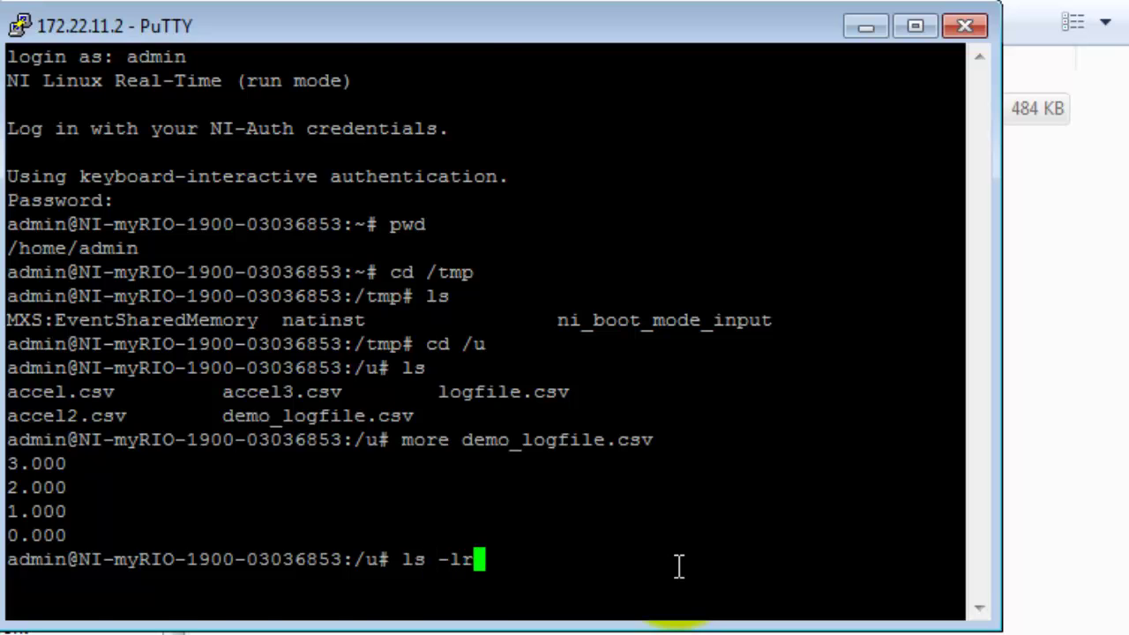
pyautogui.write('t')
pyautogui.press('Return')
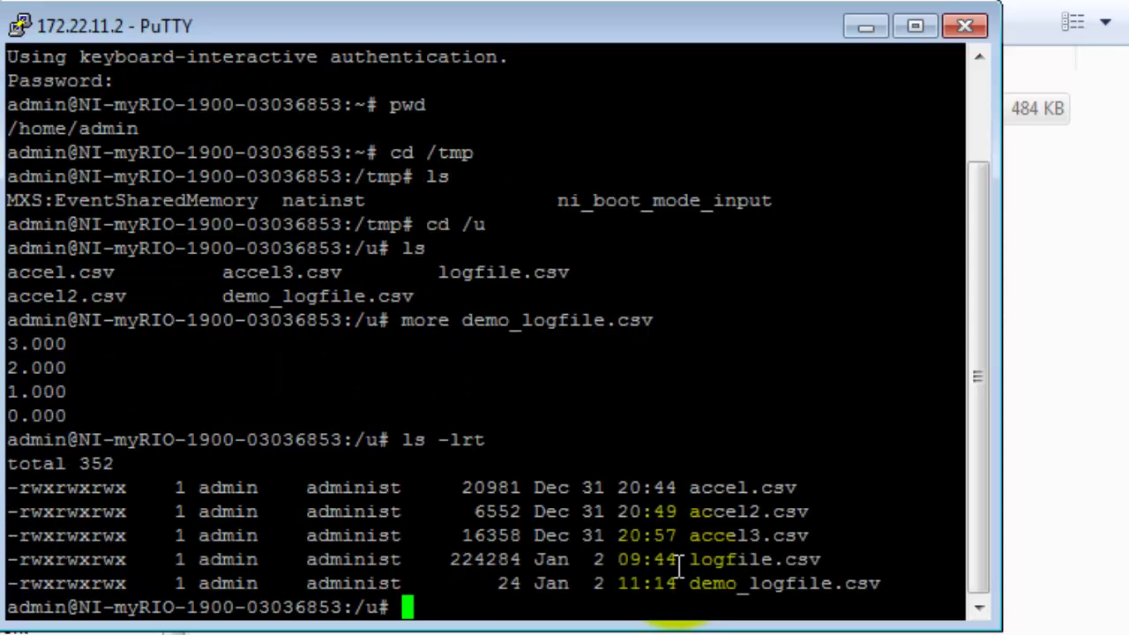
pyautogui.doubleClick(509, 583)
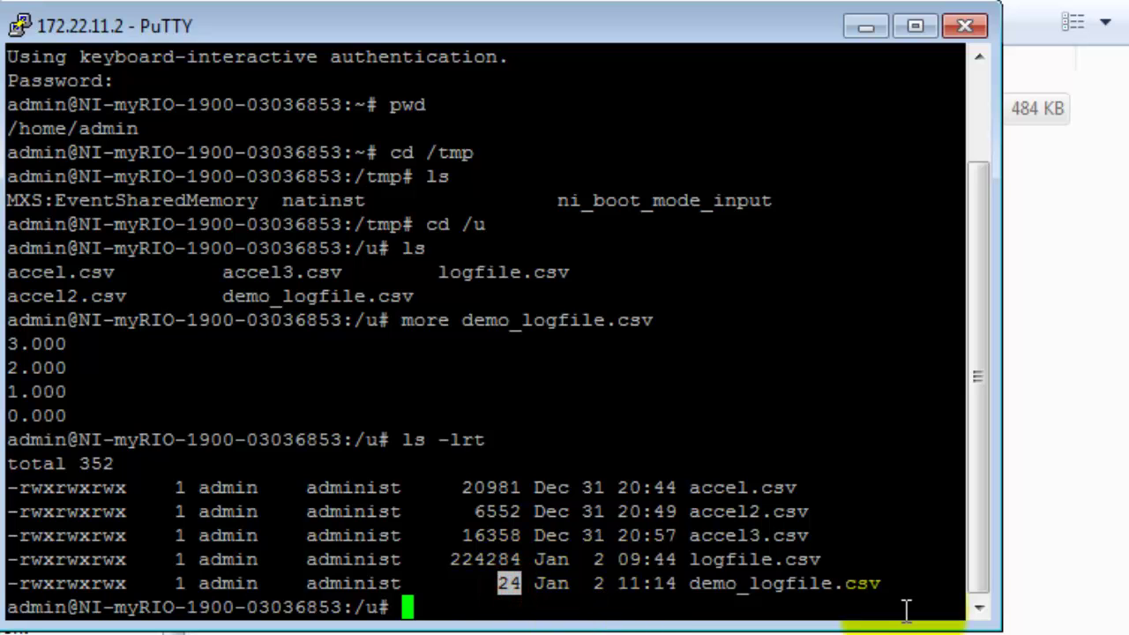
# Run ps, time and whoami in the terminal
pyautogui.write('ps')
pyautogui.press('Return')
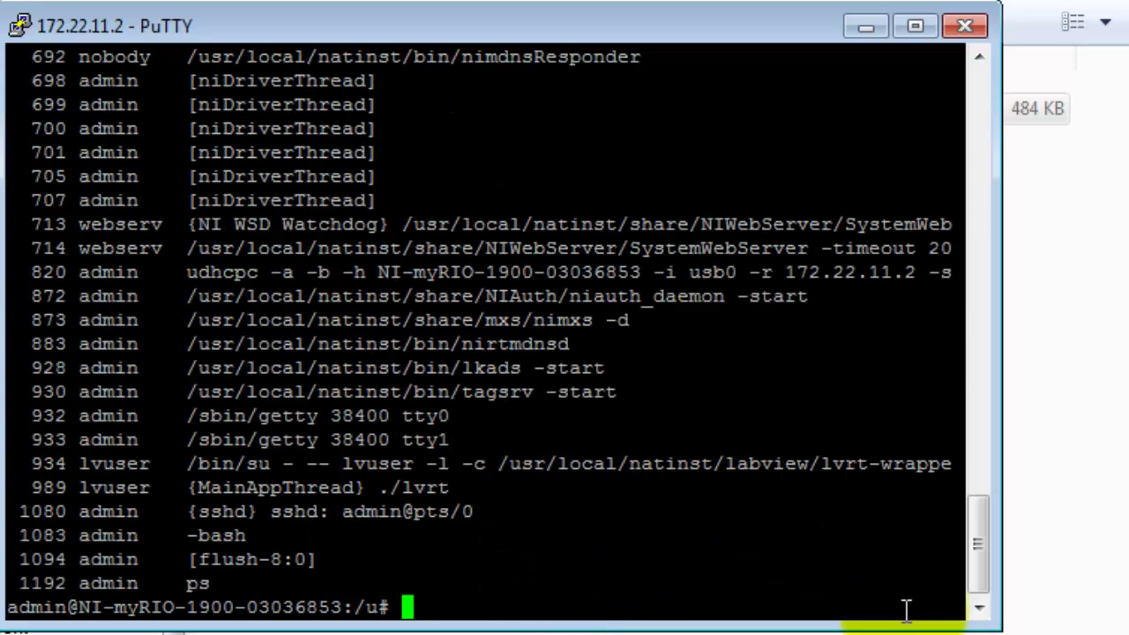
pyautogui.write('time')
pyautogui.press('Return')
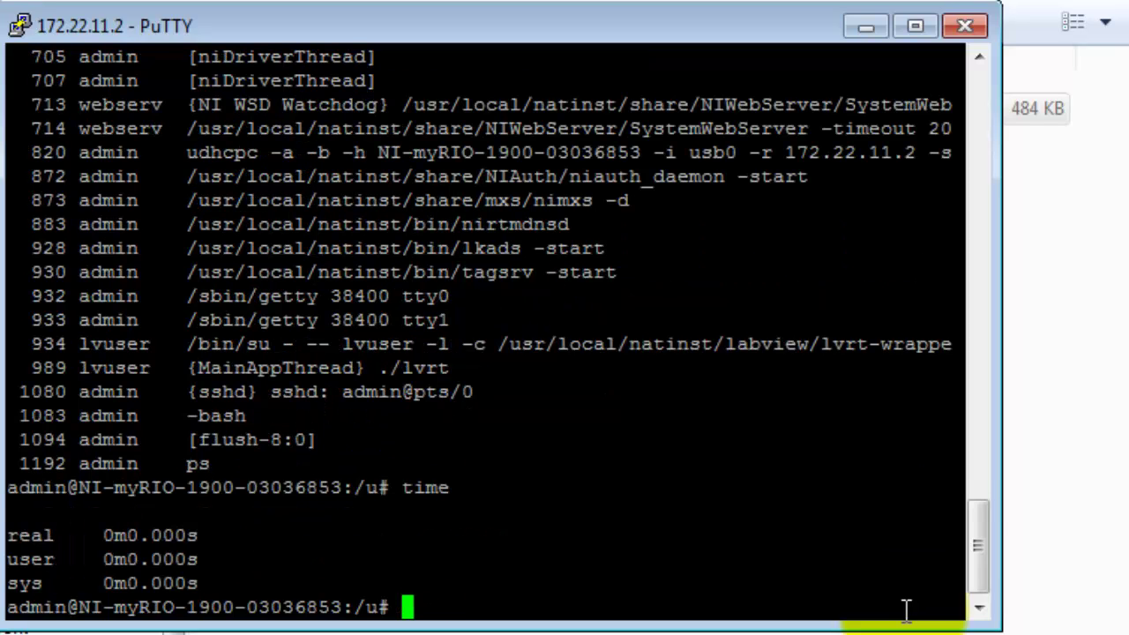
pyautogui.write('whoami')
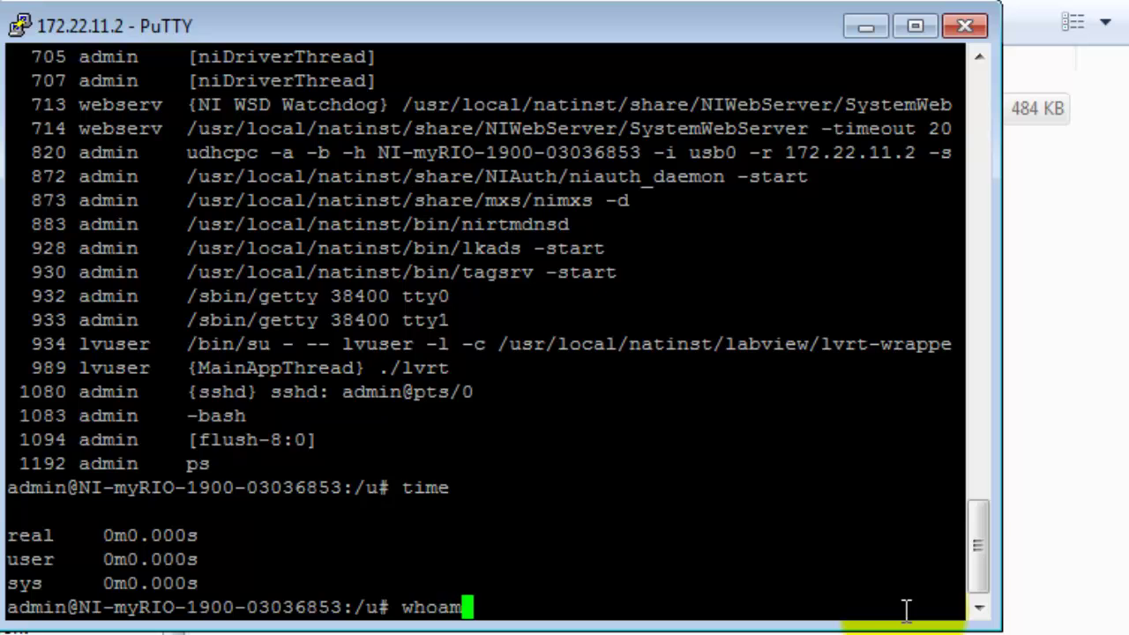
pyautogui.press('Return')
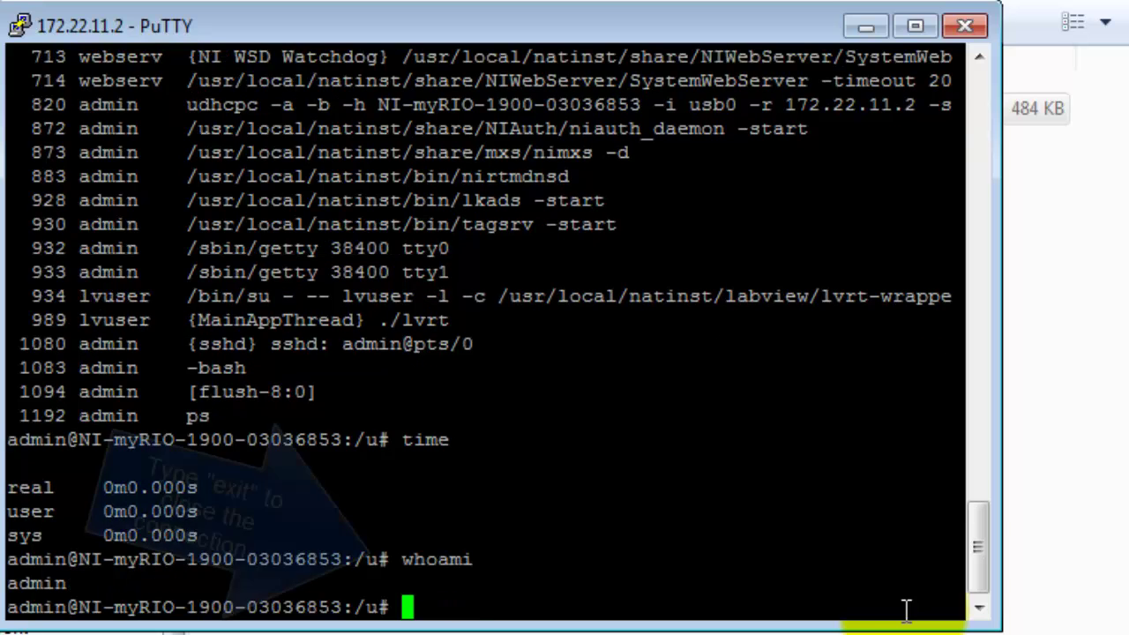